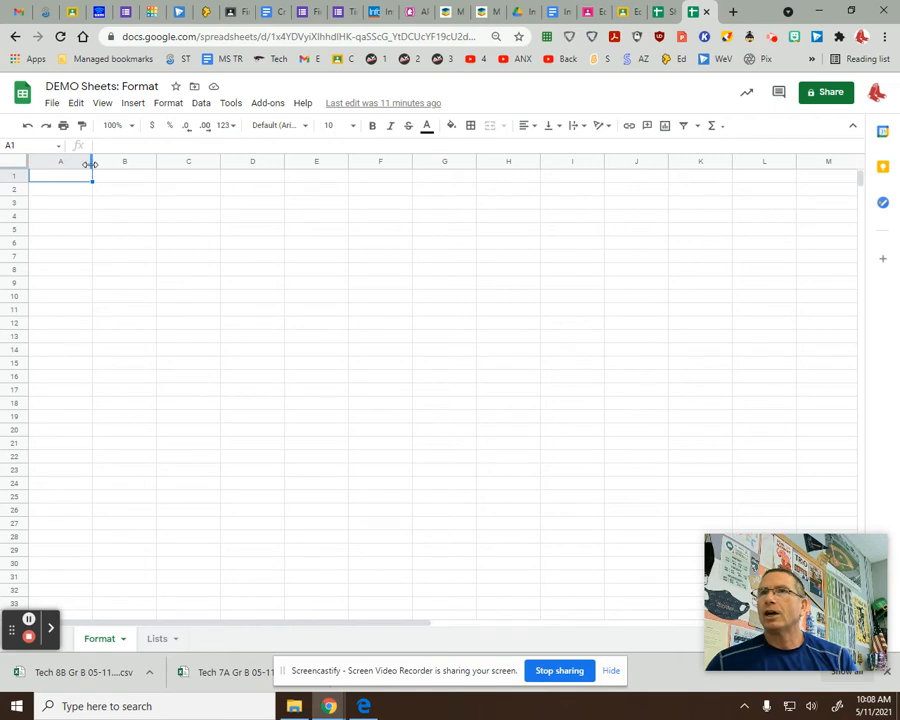
Narrow column A and make row 2 taller on the Format sheet.
{"action": "left_click_drag", "start_coordinate": [90, 165], "coordinate": [79, 165]}
{"action": "left_click_drag", "start_coordinate": [17, 194], "coordinate": [22, 217]}
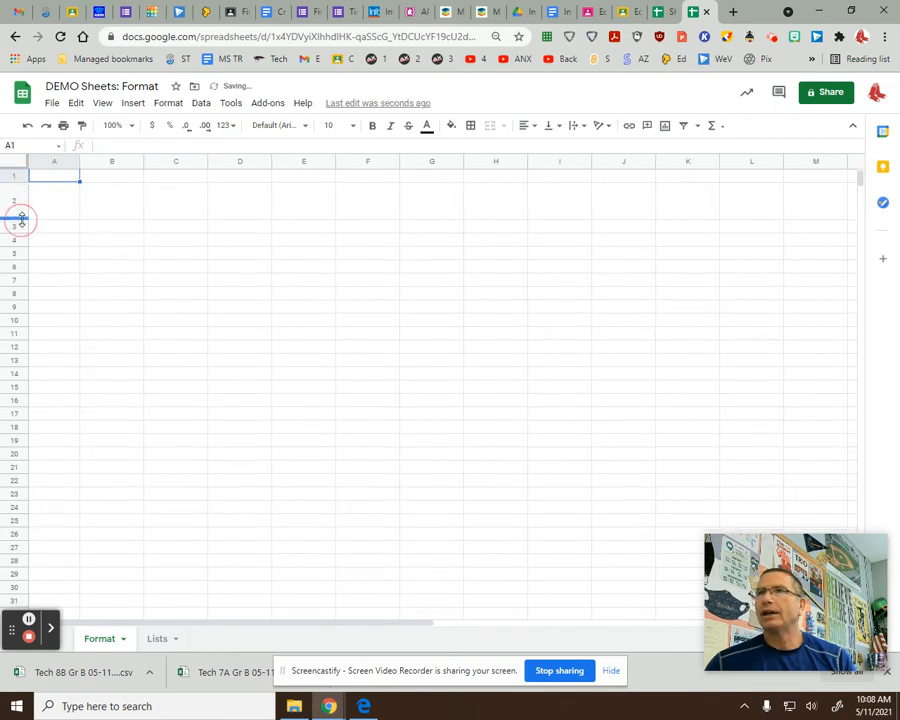
Enter Hello in cell E2.
{"action": "left_click", "coordinate": [304, 226]}
{"action": "left_click", "coordinate": [307, 203]}
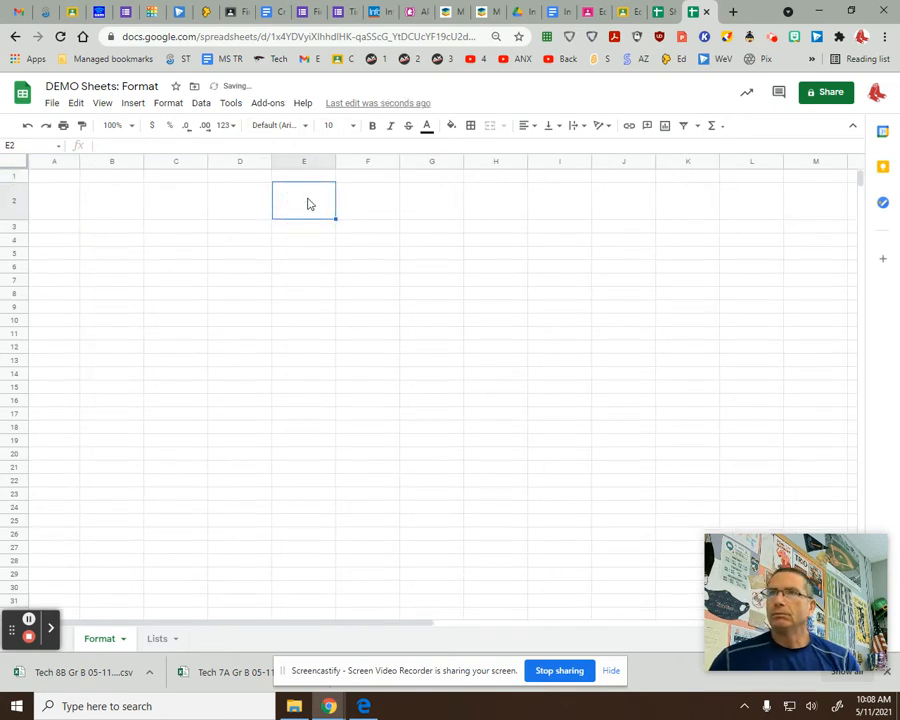
{"action": "type", "text": "Hello"}
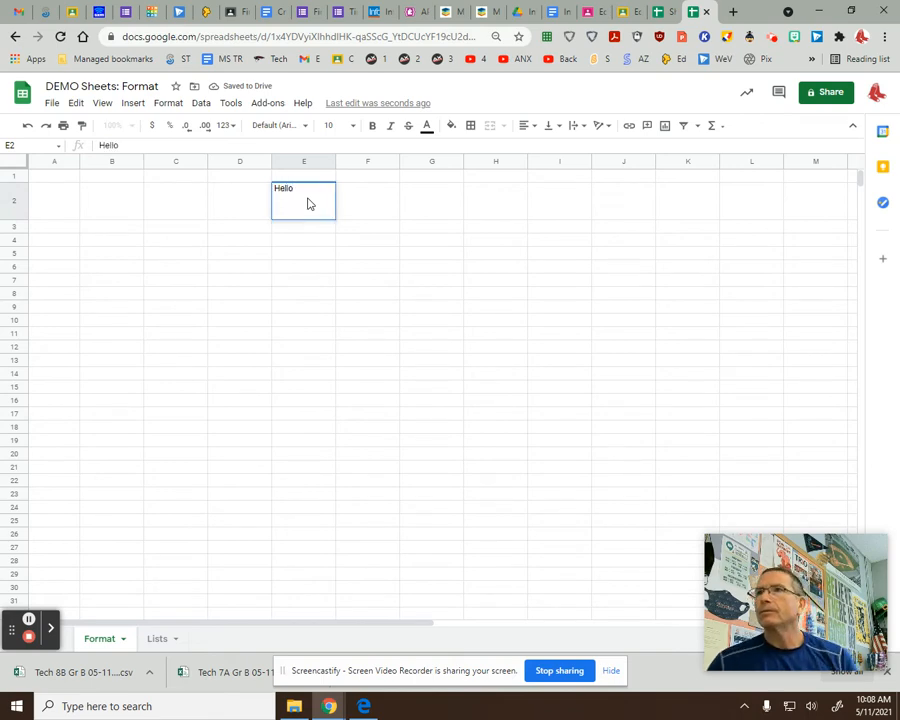
{"action": "key", "text": "Return"}
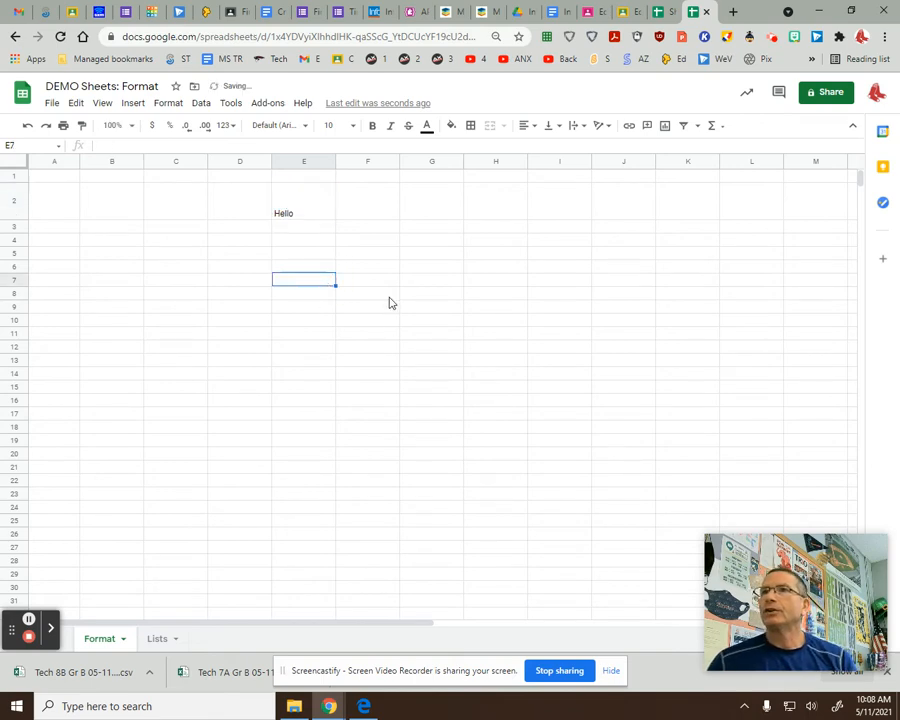
Make E2 bold and centre it horizontally and vertically.
{"action": "left_click", "coordinate": [300, 206]}
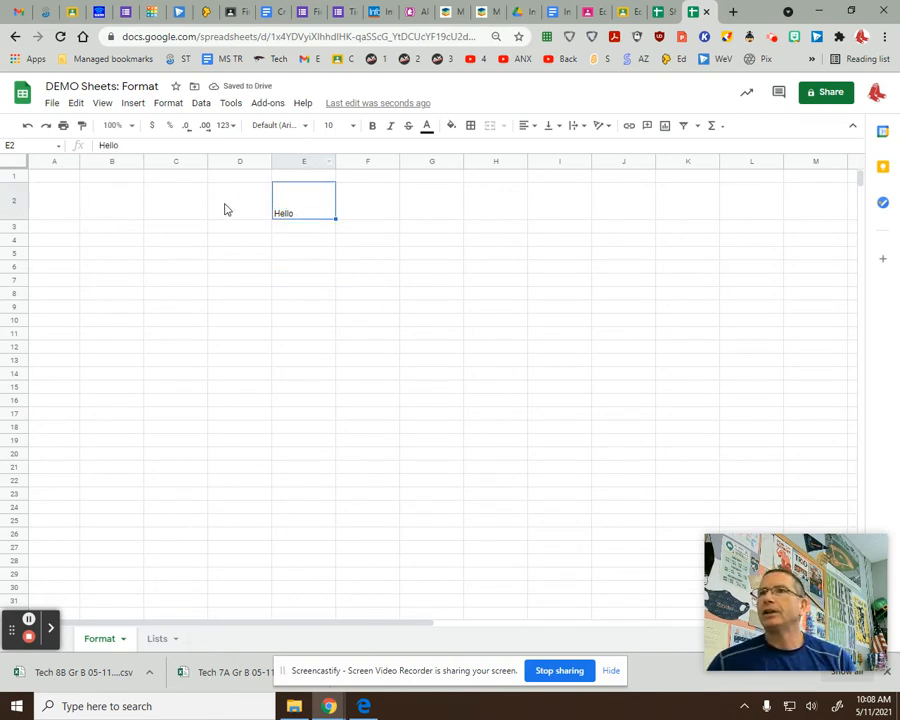
{"action": "left_click", "coordinate": [373, 127]}
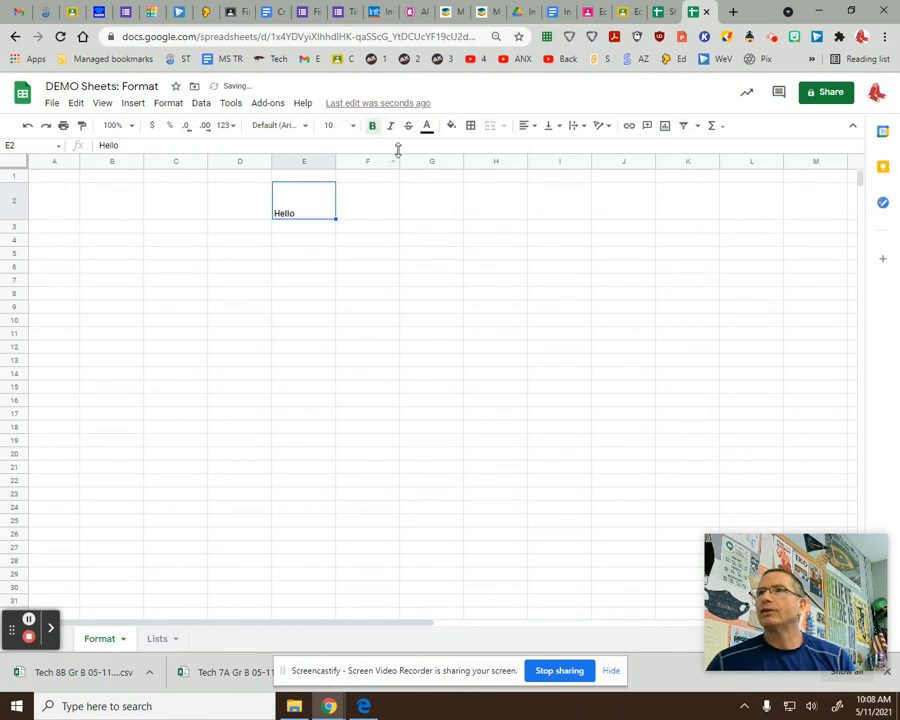
{"action": "left_click", "coordinate": [527, 127]}
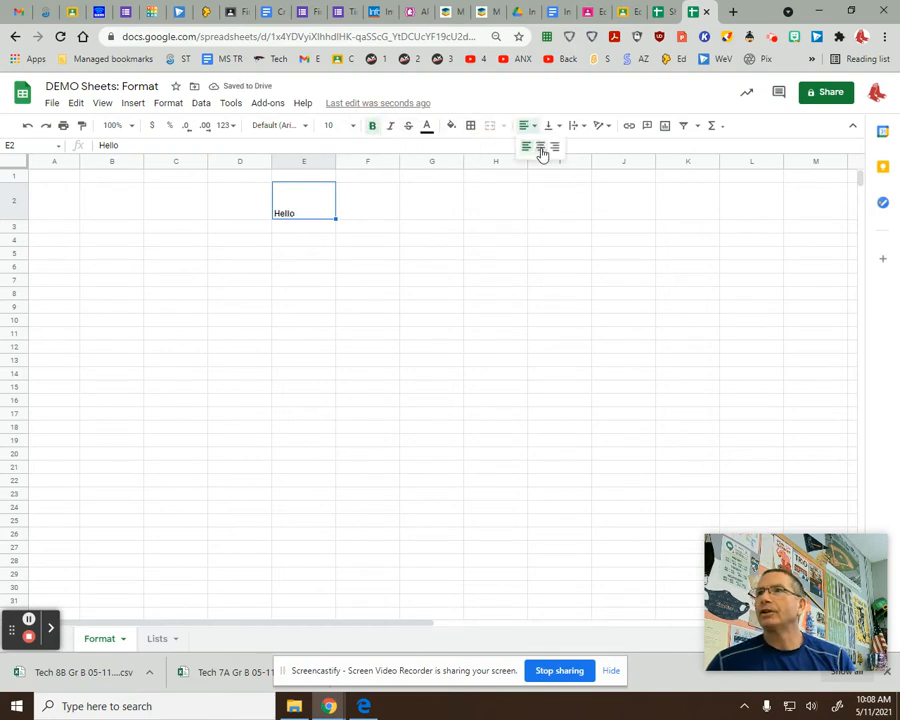
{"action": "left_click", "coordinate": [541, 148]}
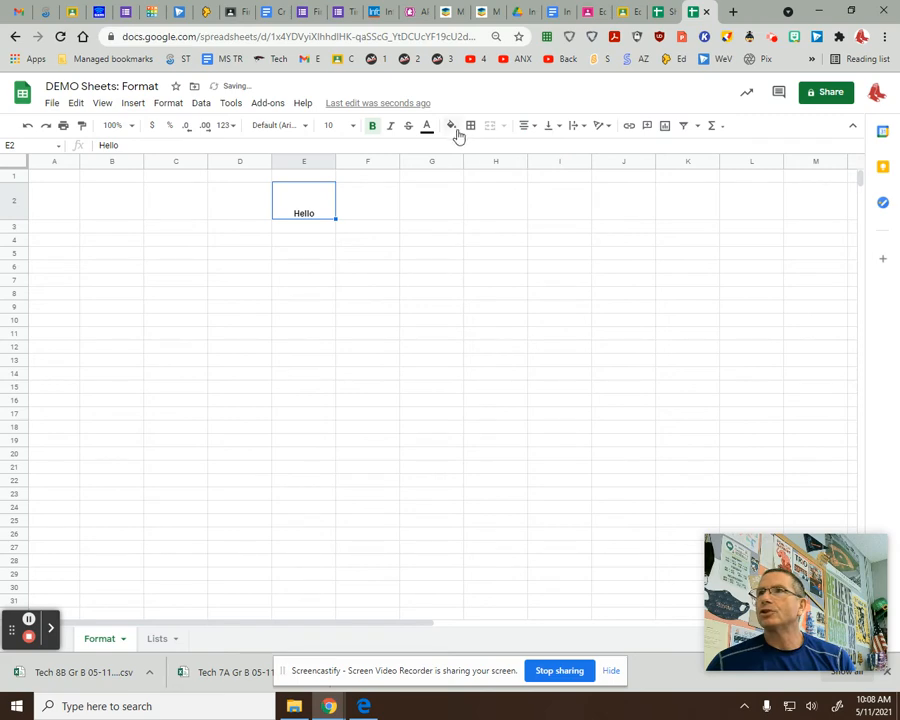
{"action": "left_click", "coordinate": [559, 127]}
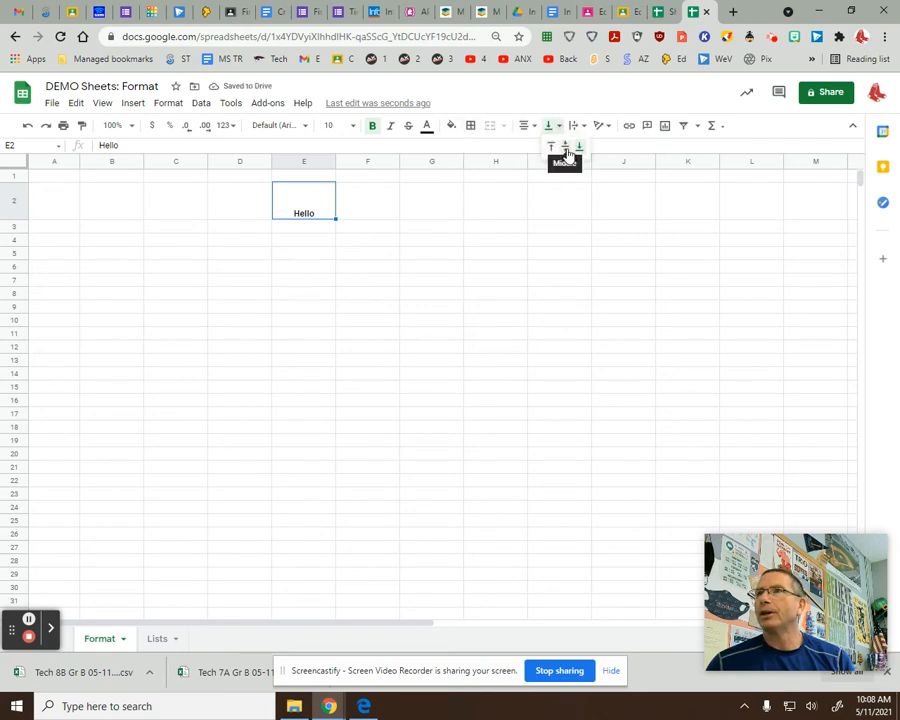
{"action": "left_click", "coordinate": [565, 146]}
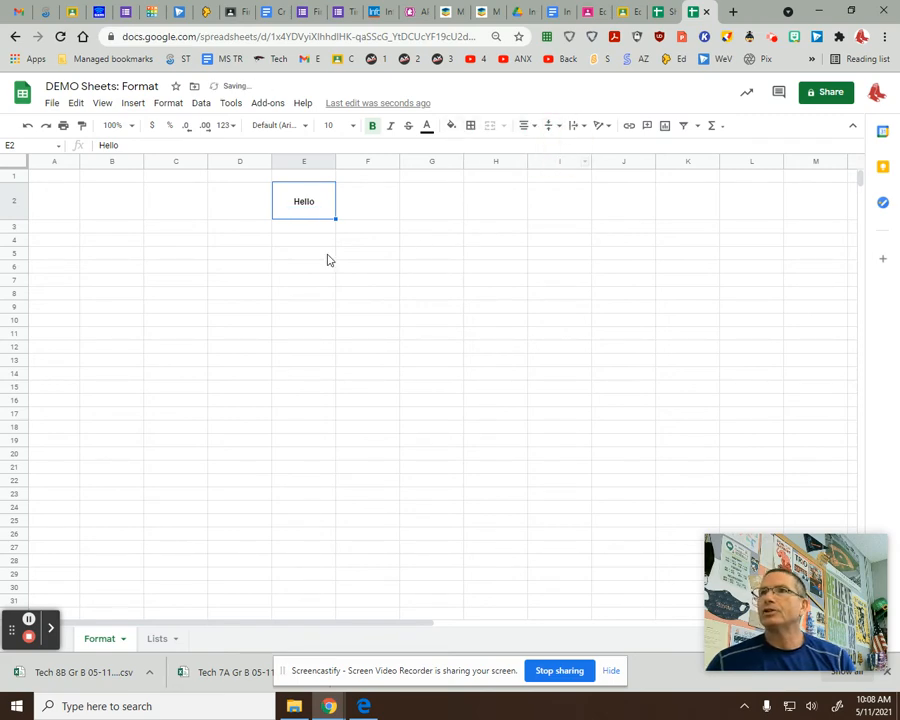
{"action": "left_click", "coordinate": [470, 126]}
Apply All borders to every cell in the block E9:F19.
{"action": "left_click_drag", "start_coordinate": [300, 305], "coordinate": [392, 440]}
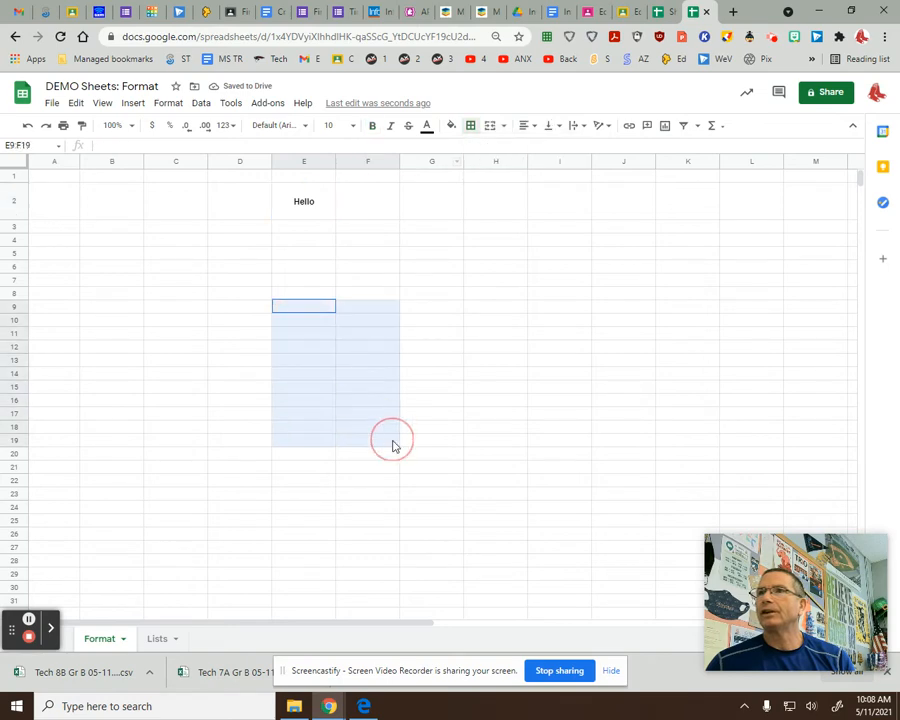
{"action": "left_click", "coordinate": [470, 127]}
{"action": "left_click", "coordinate": [475, 148]}
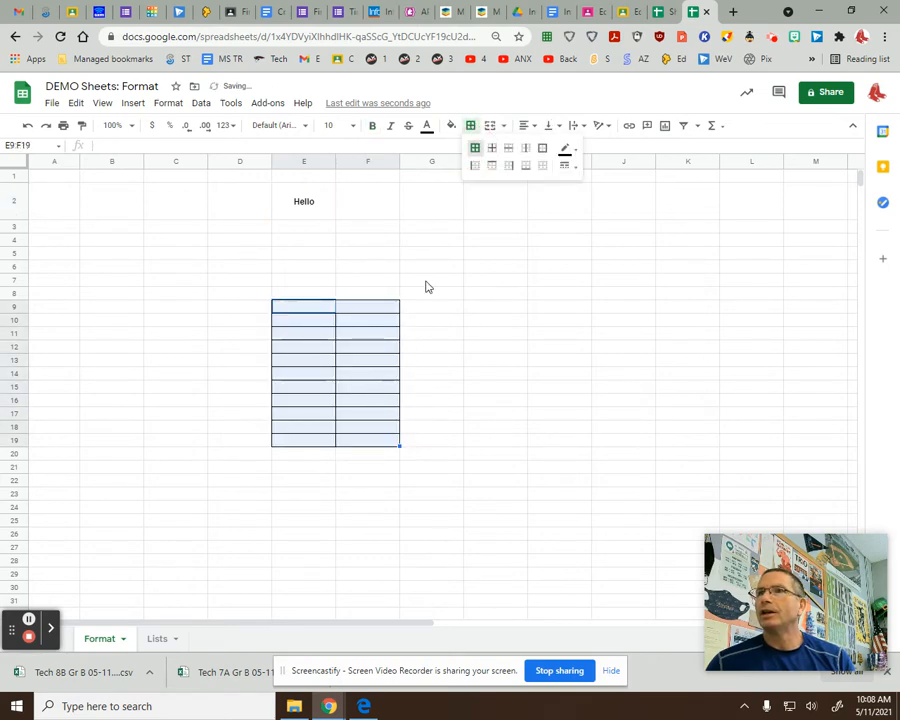
{"action": "left_click", "coordinate": [402, 238]}
{"action": "left_click", "coordinate": [314, 214]}
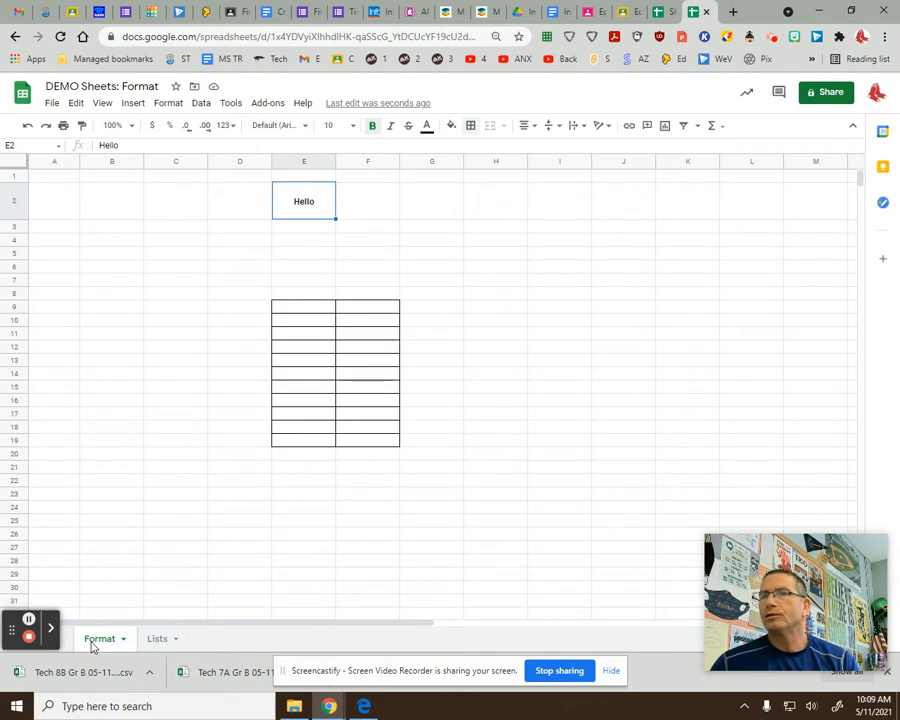
Fill cell D5 red and cell C13 theme blue.
{"action": "left_click", "coordinate": [184, 296]}
{"action": "left_click", "coordinate": [118, 216]}
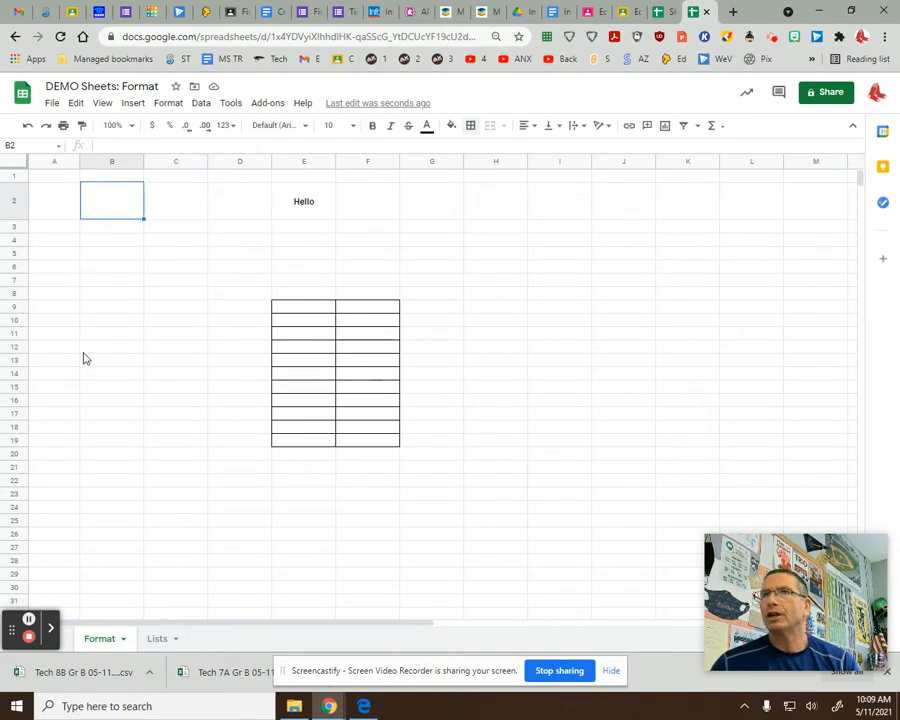
{"action": "left_click", "coordinate": [90, 347]}
{"action": "left_click", "coordinate": [244, 255]}
{"action": "left_click", "coordinate": [451, 125]}
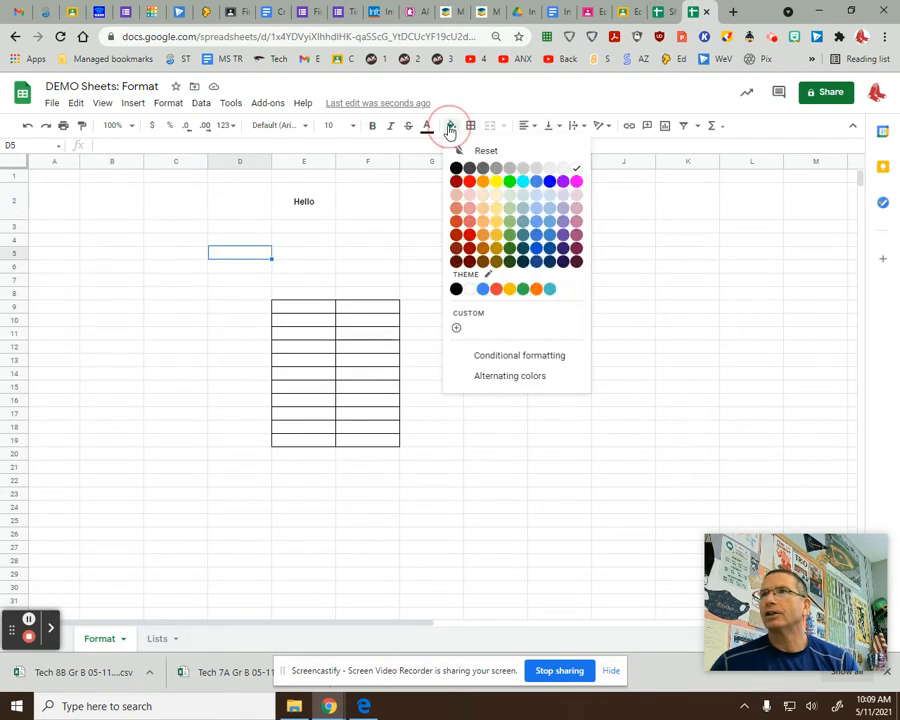
{"action": "left_click", "coordinate": [467, 180]}
{"action": "left_click", "coordinate": [176, 359]}
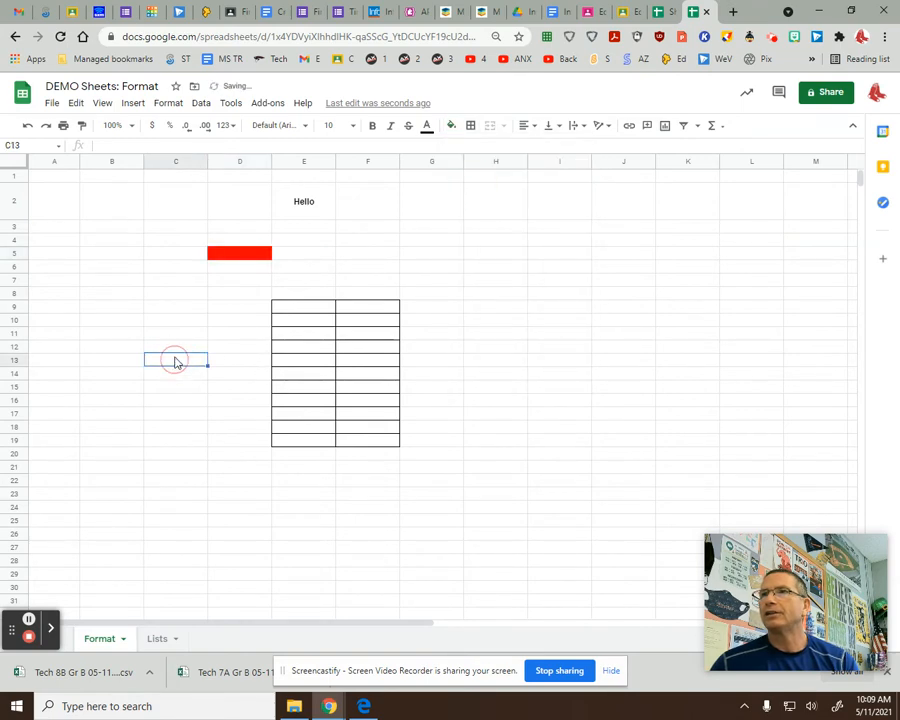
{"action": "left_click", "coordinate": [451, 125]}
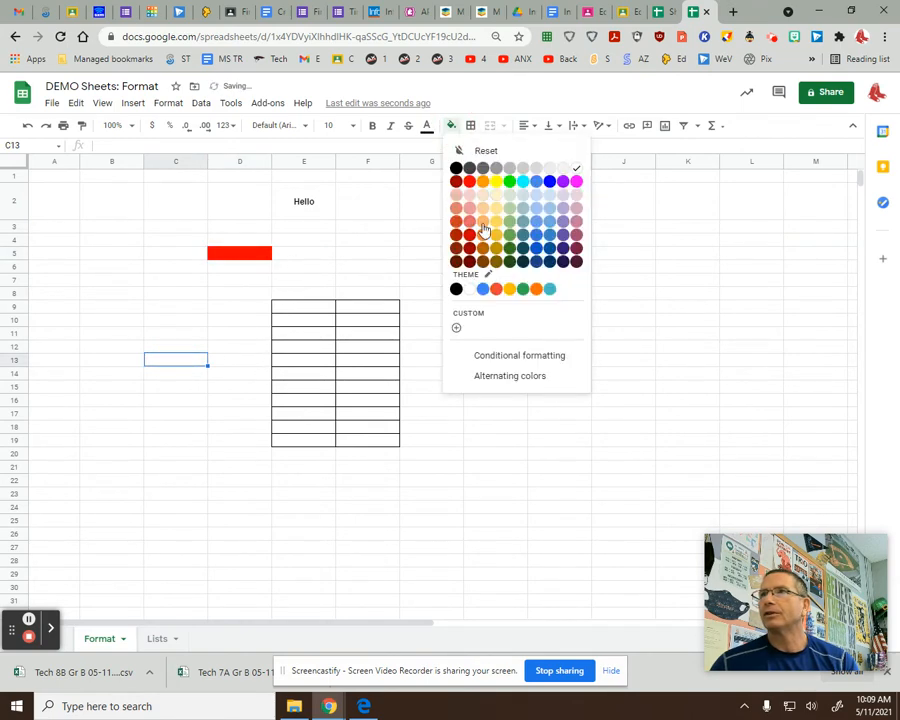
{"action": "left_click", "coordinate": [482, 288]}
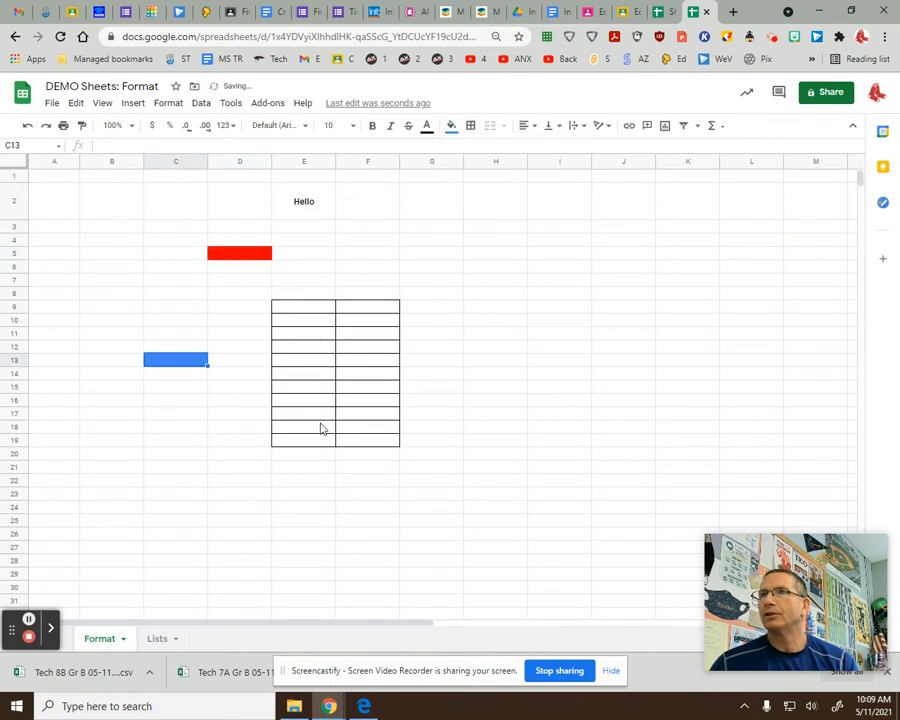
Make row 13 taller.
{"action": "left_click", "coordinate": [13, 360]}
{"action": "left_click_drag", "start_coordinate": [13, 368], "coordinate": [10, 394]}
{"action": "left_click", "coordinate": [133, 455]}
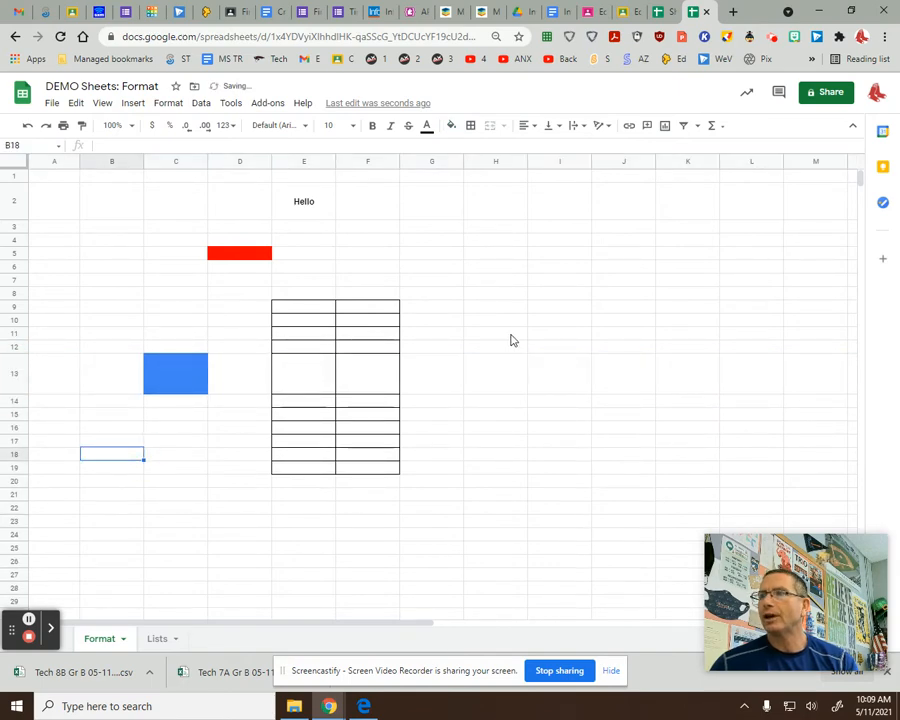
Put 24 in E13 with Center horizontal and Middle vertical alignment.
{"action": "left_click", "coordinate": [293, 374]}
{"action": "type", "text": "24"}
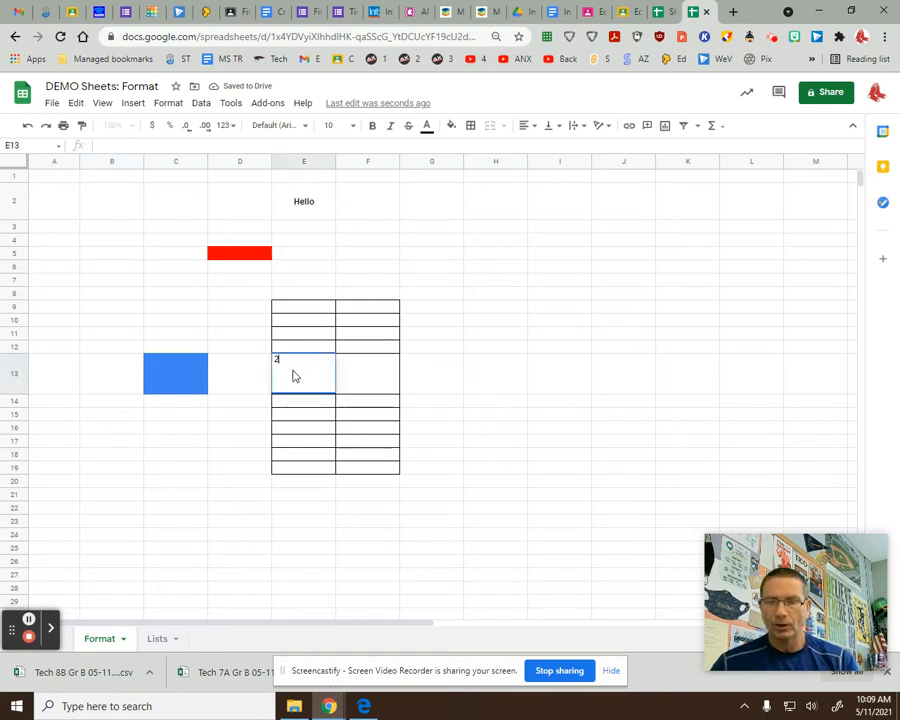
{"action": "left_click", "coordinate": [466, 370]}
{"action": "left_click", "coordinate": [310, 374]}
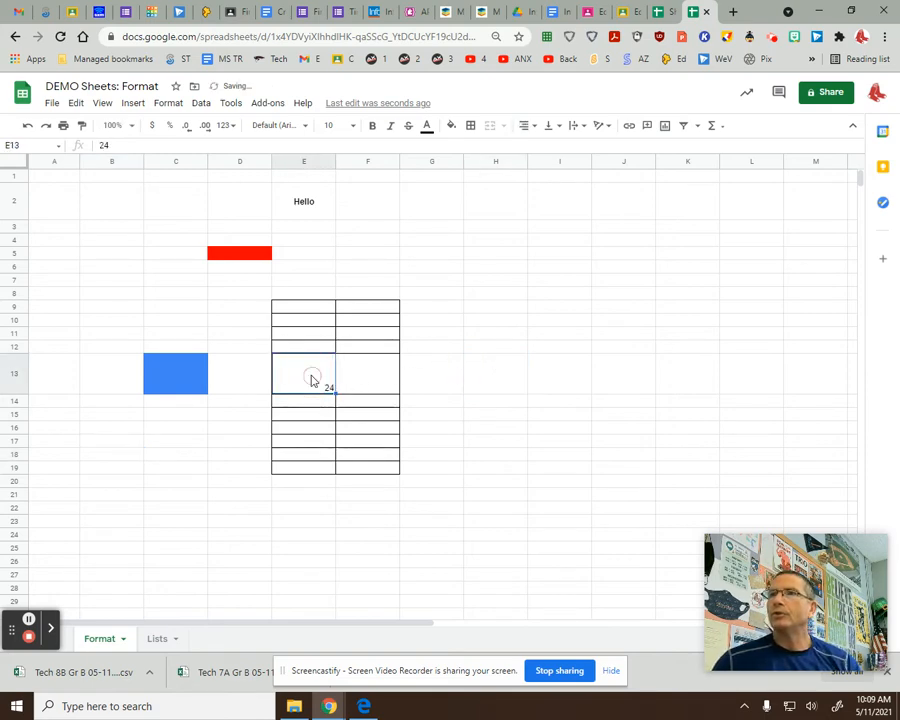
{"action": "left_click", "coordinate": [527, 125]}
{"action": "left_click", "coordinate": [540, 146]}
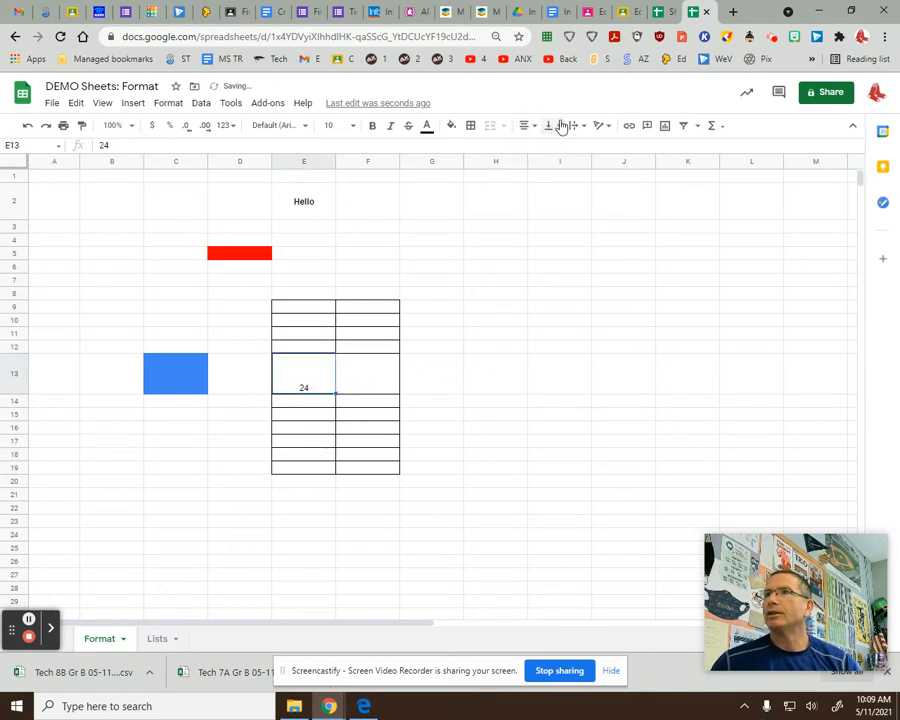
{"action": "left_click", "coordinate": [558, 125]}
{"action": "left_click", "coordinate": [565, 147]}
{"action": "left_click", "coordinate": [496, 347]}
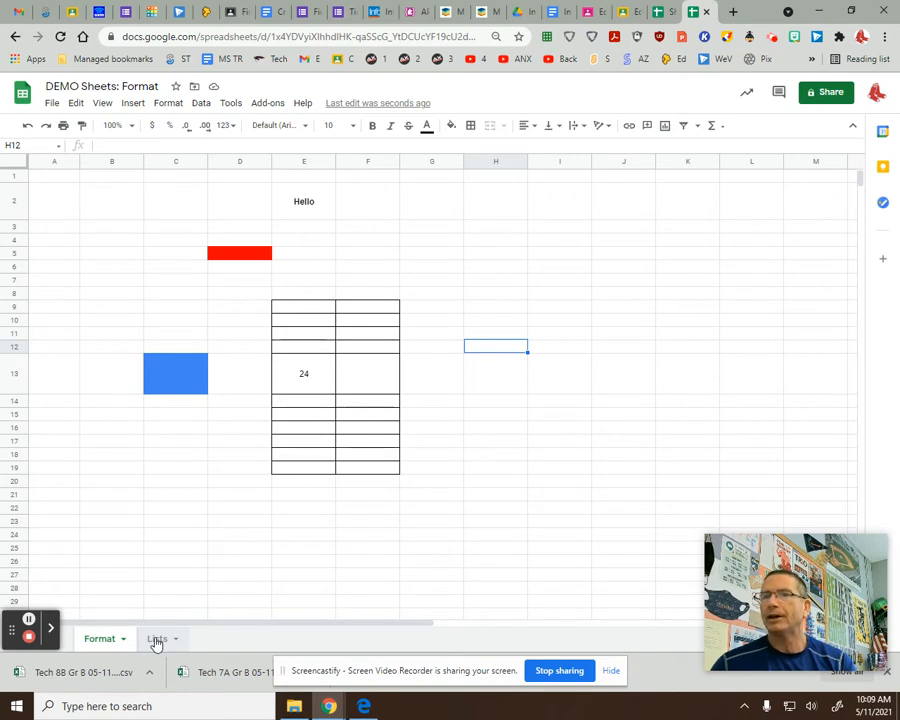
Switch to the Lists sheet and select its title row 1.
{"action": "left_click", "coordinate": [156, 640]}
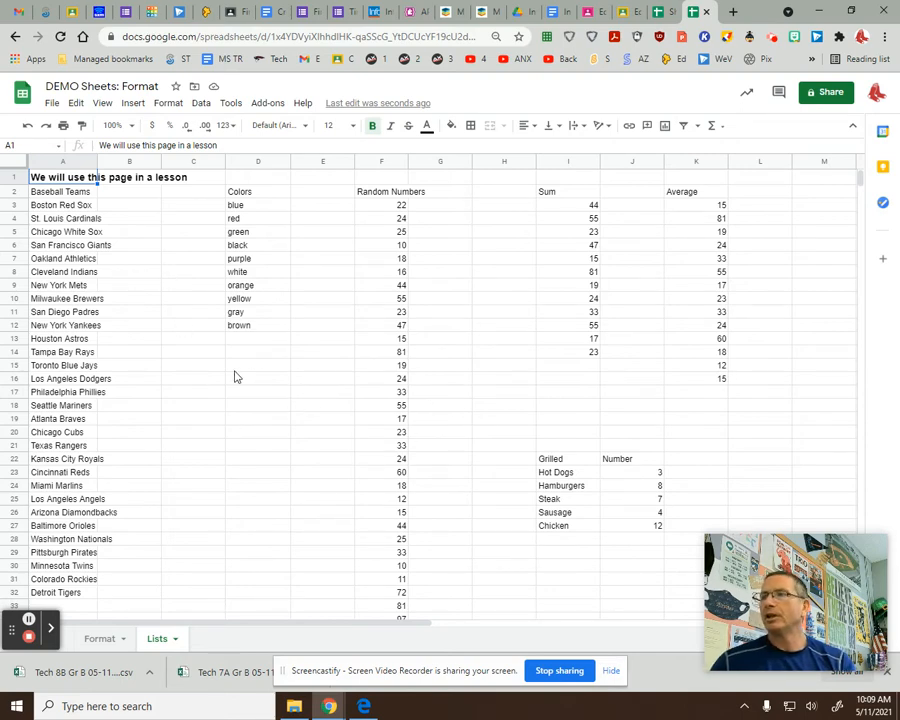
{"action": "left_click", "coordinate": [184, 313]}
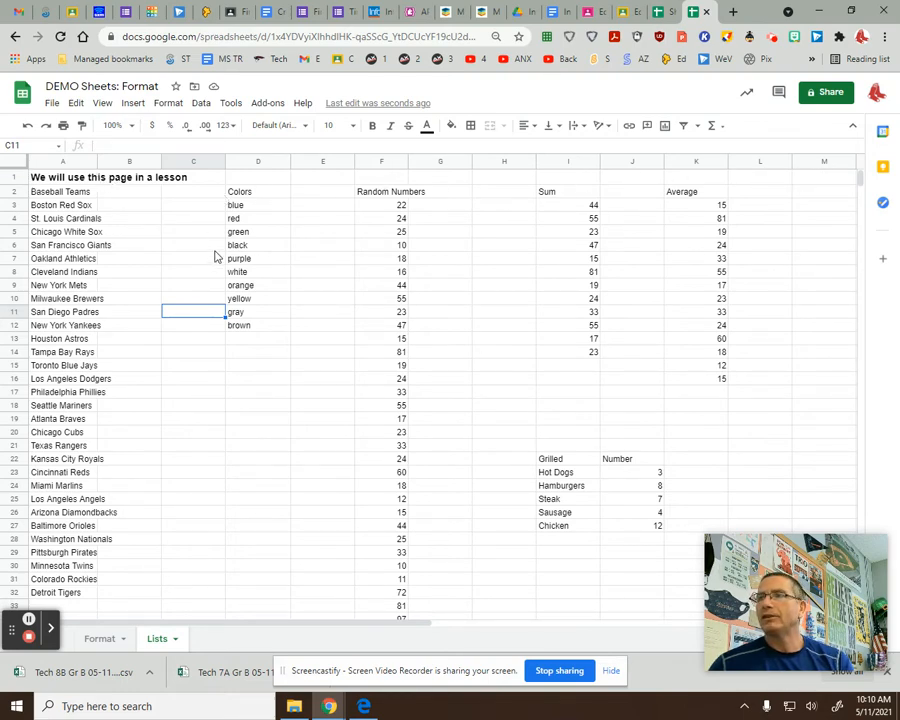
{"action": "left_click", "coordinate": [14, 177]}
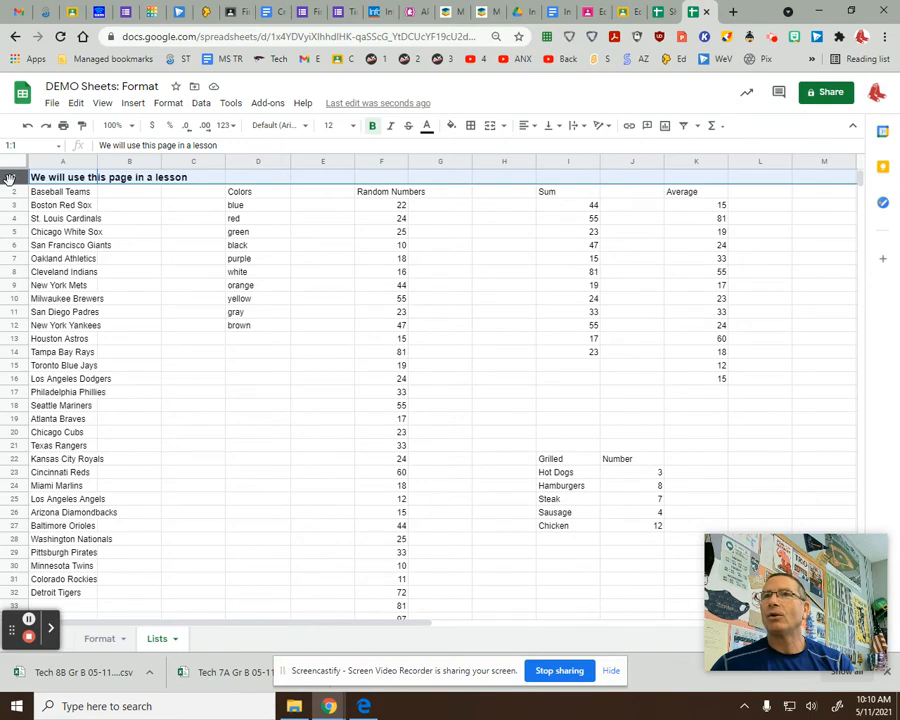
Delete the old title row so the column headers move up into row 1.
{"action": "left_click", "coordinate": [75, 103]}
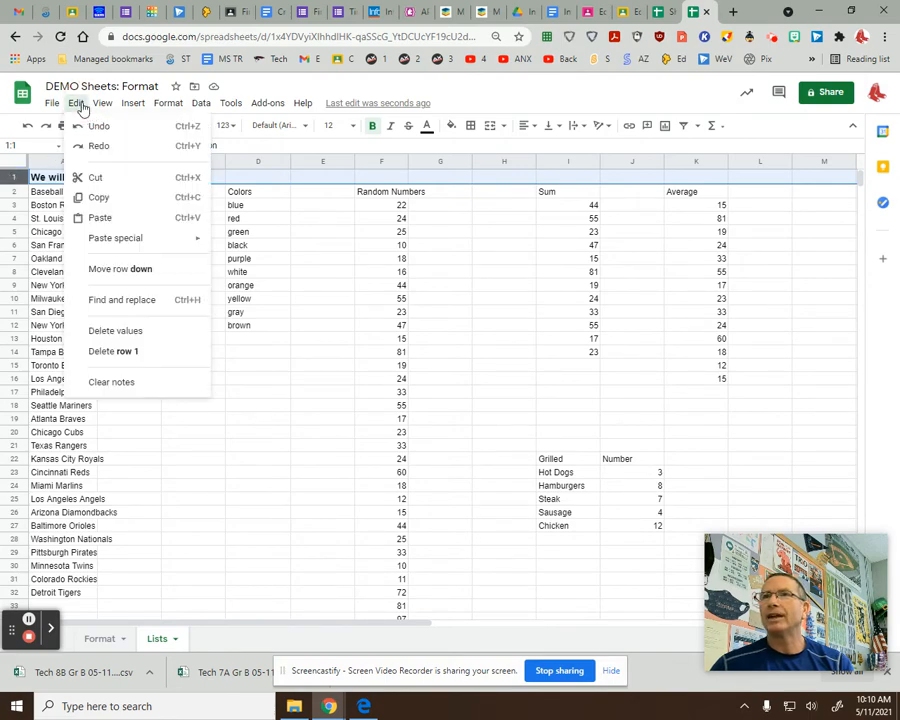
{"action": "left_click", "coordinate": [138, 354]}
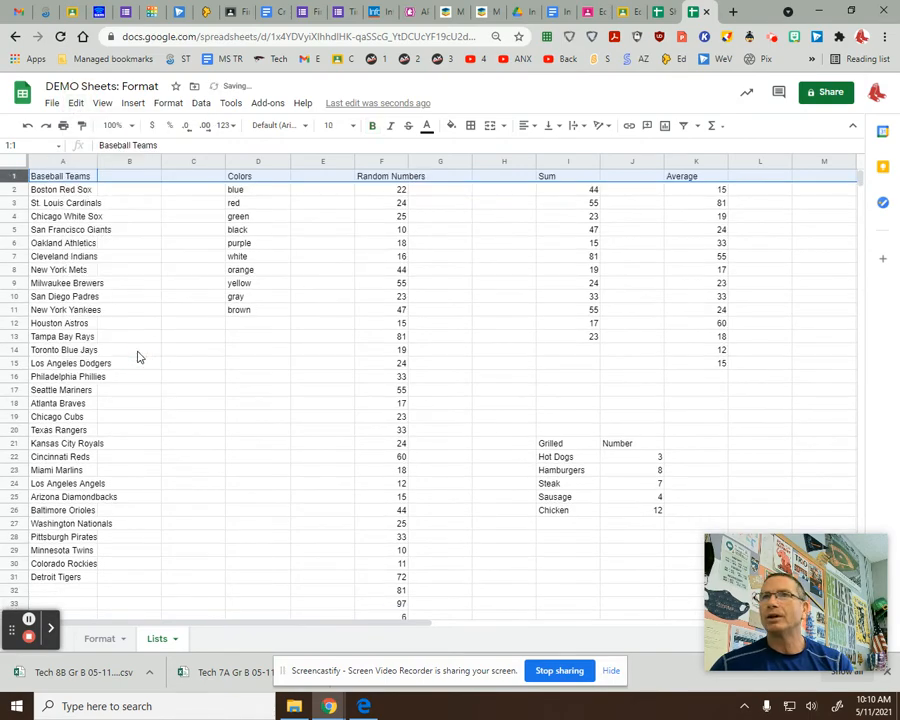
{"action": "left_click", "coordinate": [338, 299]}
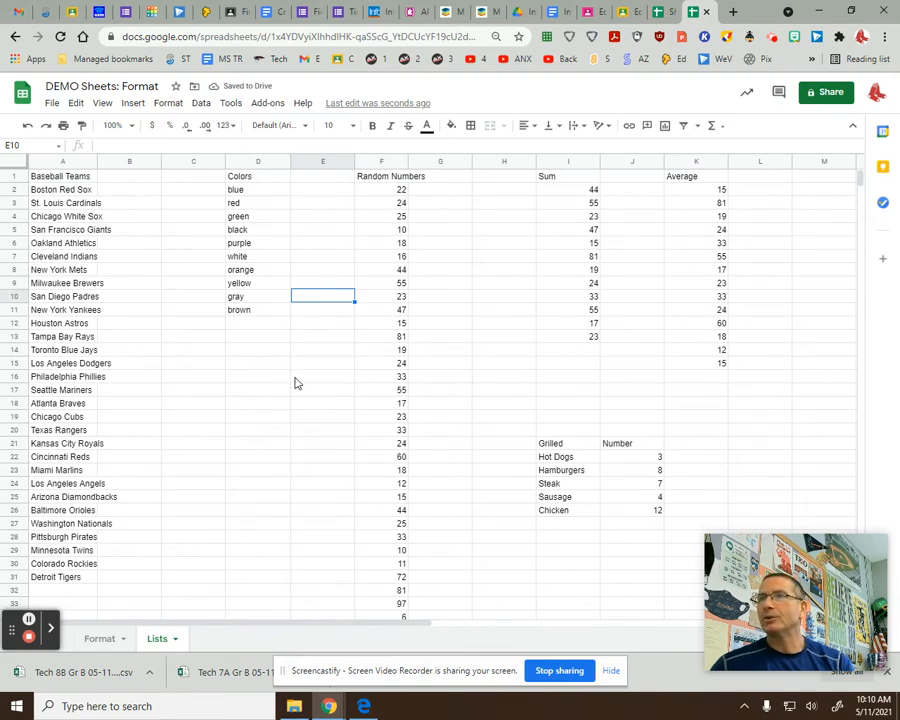
{"action": "left_click", "coordinate": [73, 178]}
{"action": "left_click", "coordinate": [246, 177]}
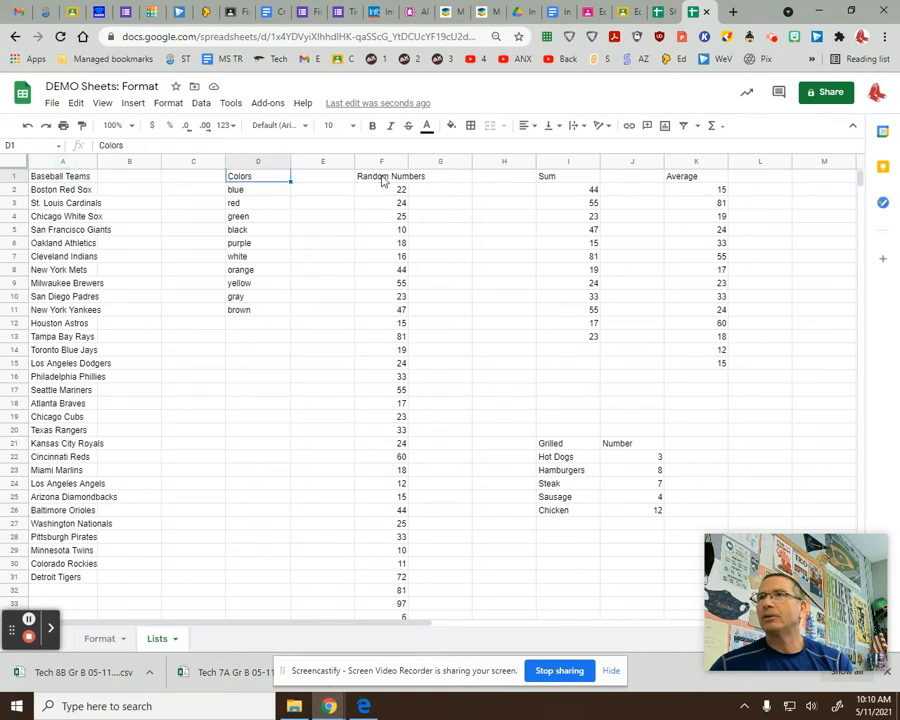
{"action": "left_click", "coordinate": [381, 179]}
{"action": "left_click", "coordinate": [547, 176]}
{"action": "left_click", "coordinate": [681, 177]}
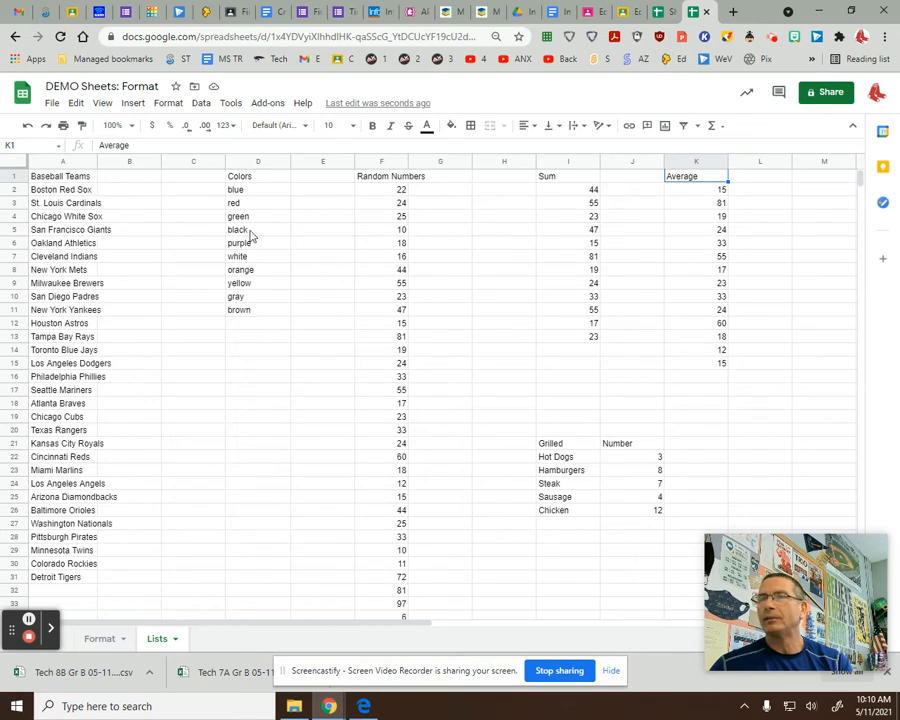
Make the row 1 headers bold with blue text.
{"action": "left_click", "coordinate": [10, 176]}
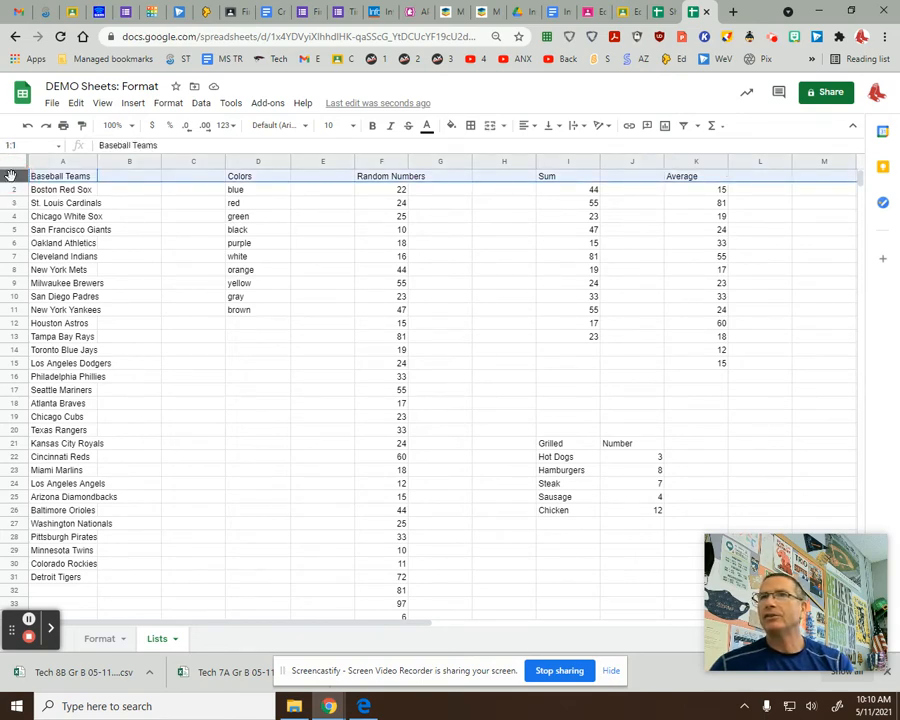
{"action": "left_click", "coordinate": [372, 128]}
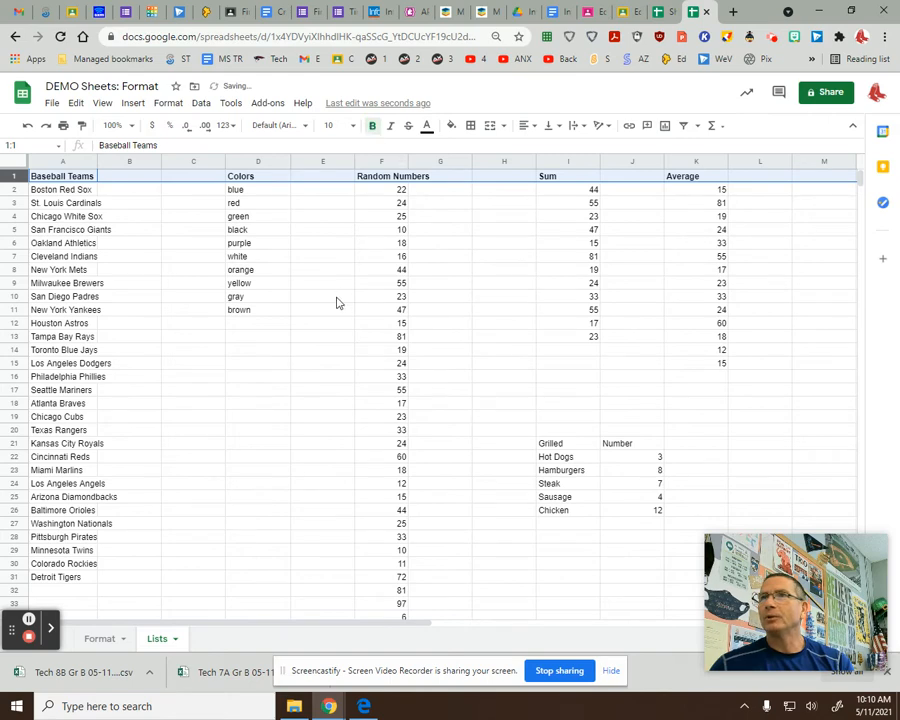
{"action": "left_click", "coordinate": [427, 128]}
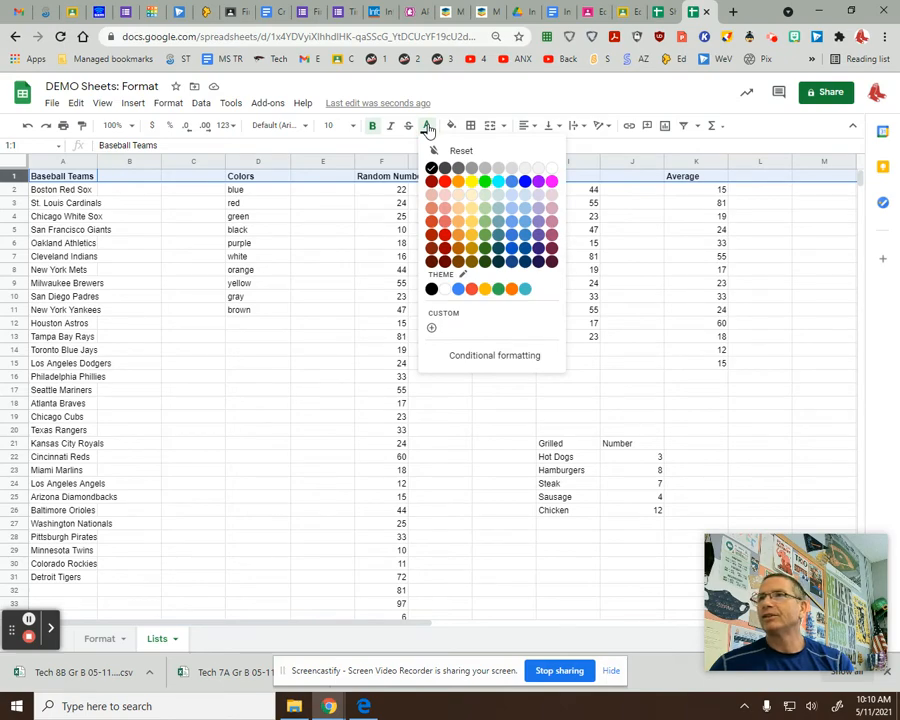
{"action": "left_click", "coordinate": [522, 184]}
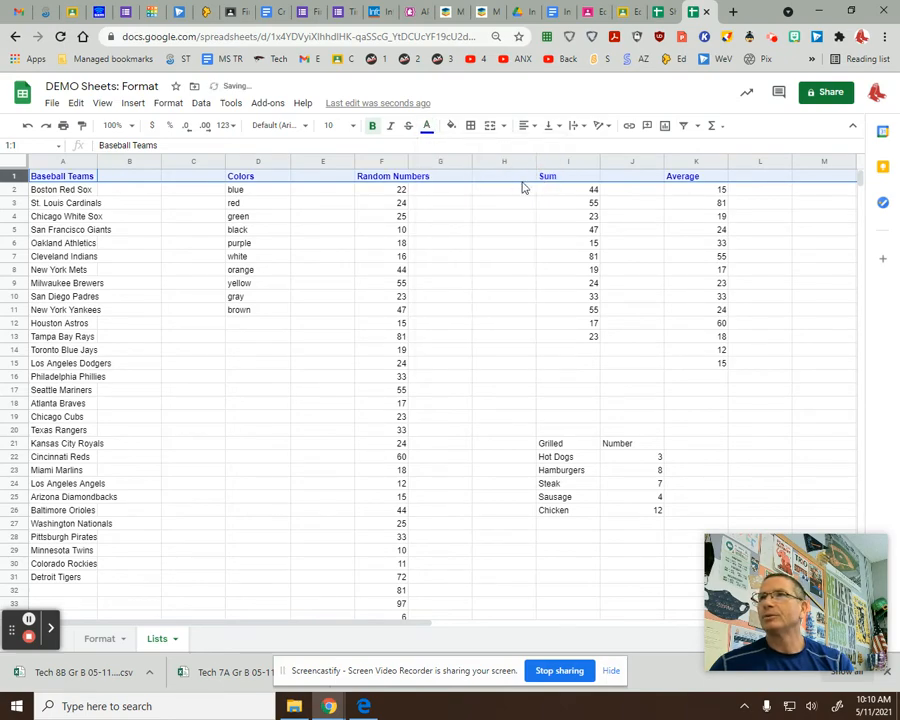
{"action": "left_click", "coordinate": [178, 368]}
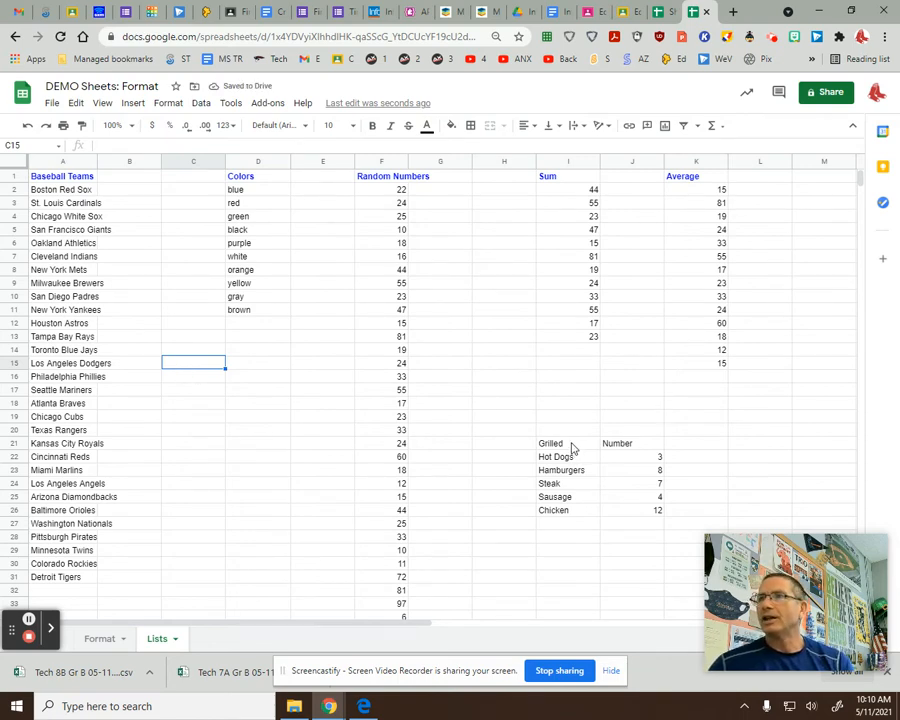
Make the Grilled and Number headings in I21:J21 bold and blue.
{"action": "left_click_drag", "start_coordinate": [573, 447], "coordinate": [625, 443]}
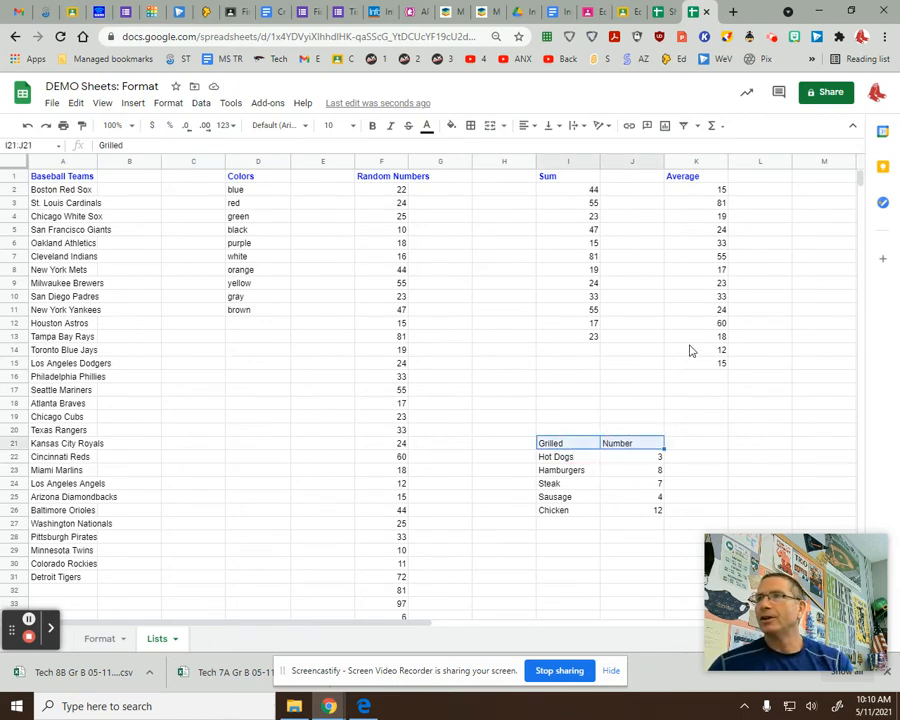
{"action": "left_click", "coordinate": [374, 126]}
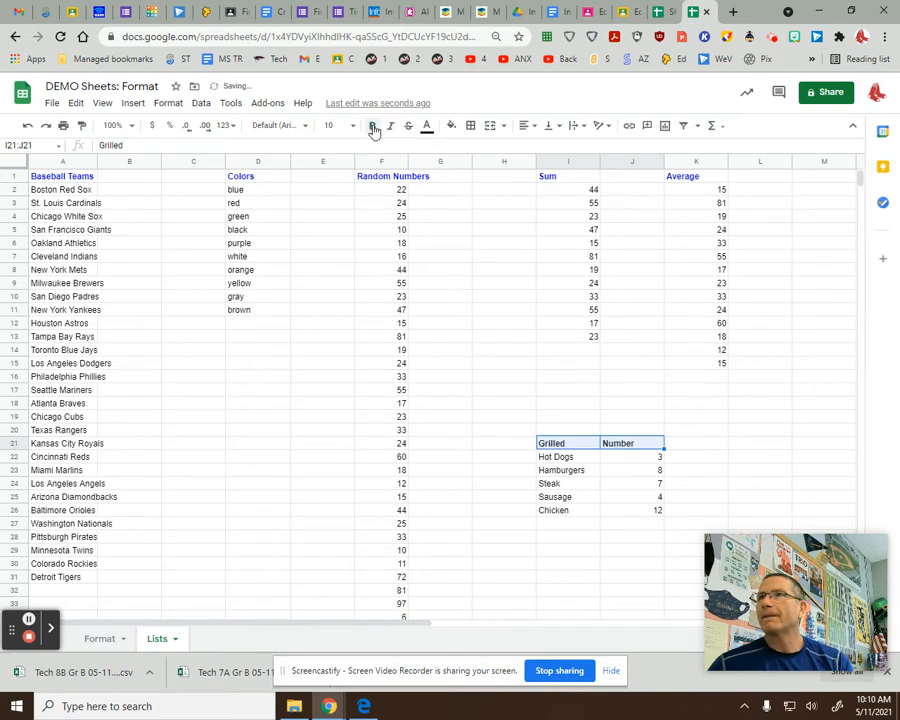
{"action": "left_click", "coordinate": [427, 128]}
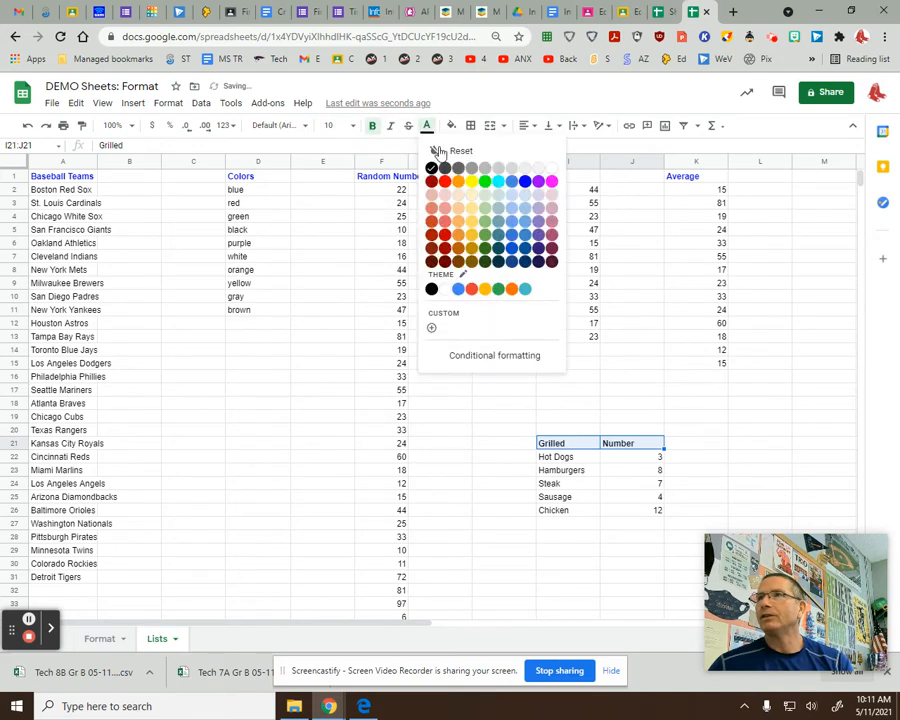
{"action": "left_click", "coordinate": [526, 181]}
{"action": "left_click", "coordinate": [598, 365]}
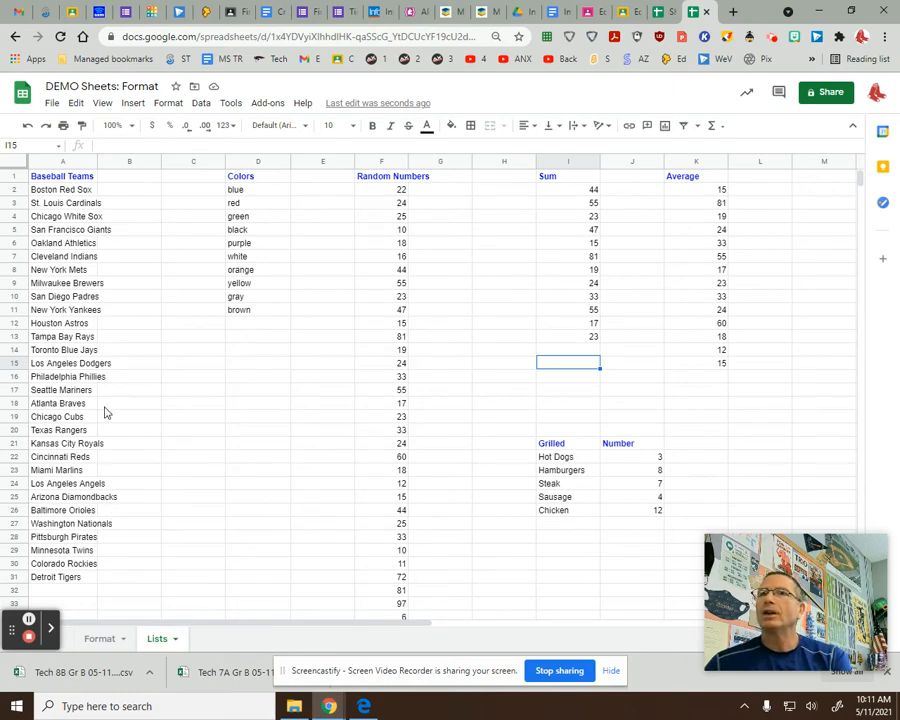
{"action": "left_click", "coordinate": [54, 190]}
{"action": "left_click", "coordinate": [141, 330]}
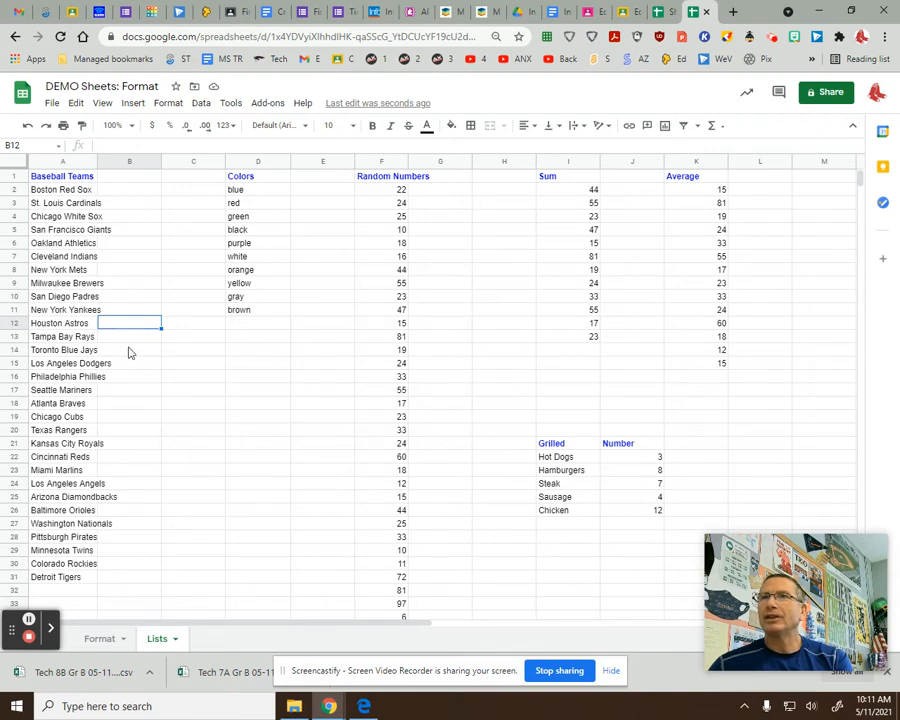
Widen column A until the full team names no longer spill into column B.
{"action": "left_click", "coordinate": [118, 161]}
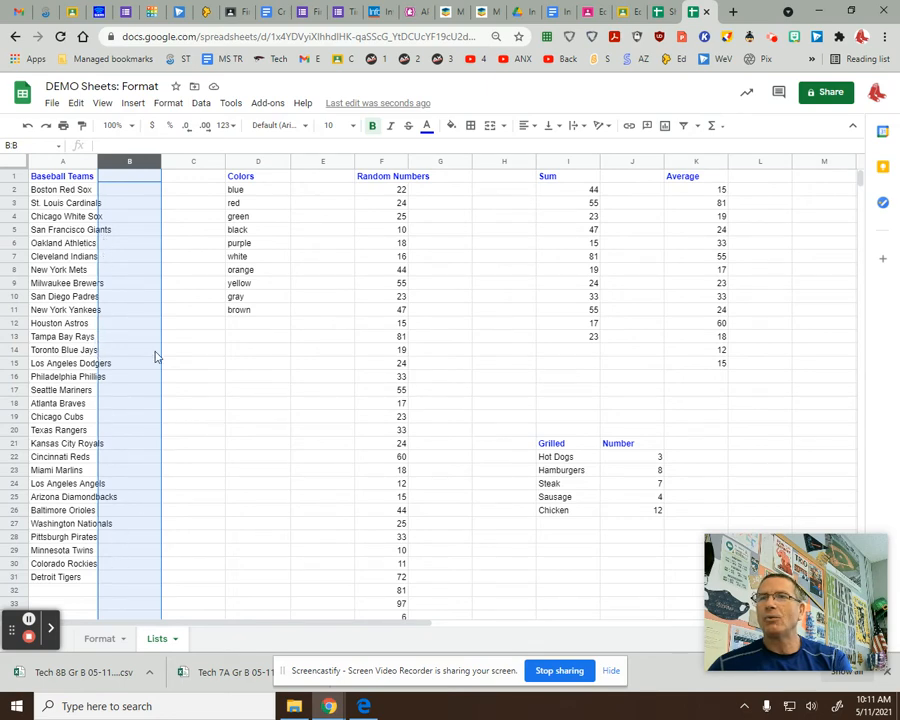
{"action": "left_click", "coordinate": [129, 310]}
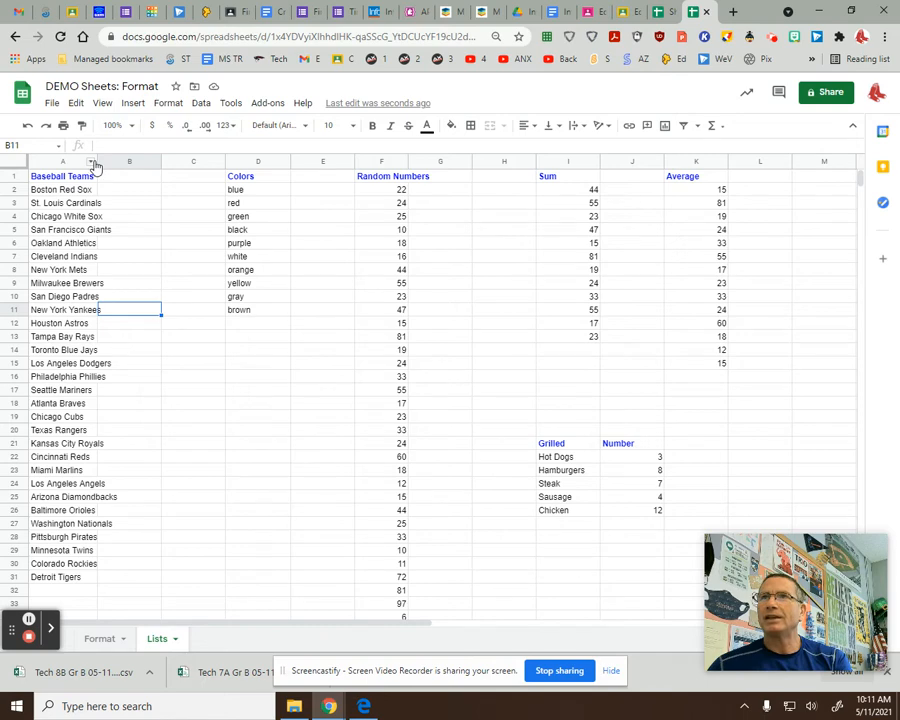
{"action": "left_click_drag", "start_coordinate": [96, 161], "coordinate": [128, 157]}
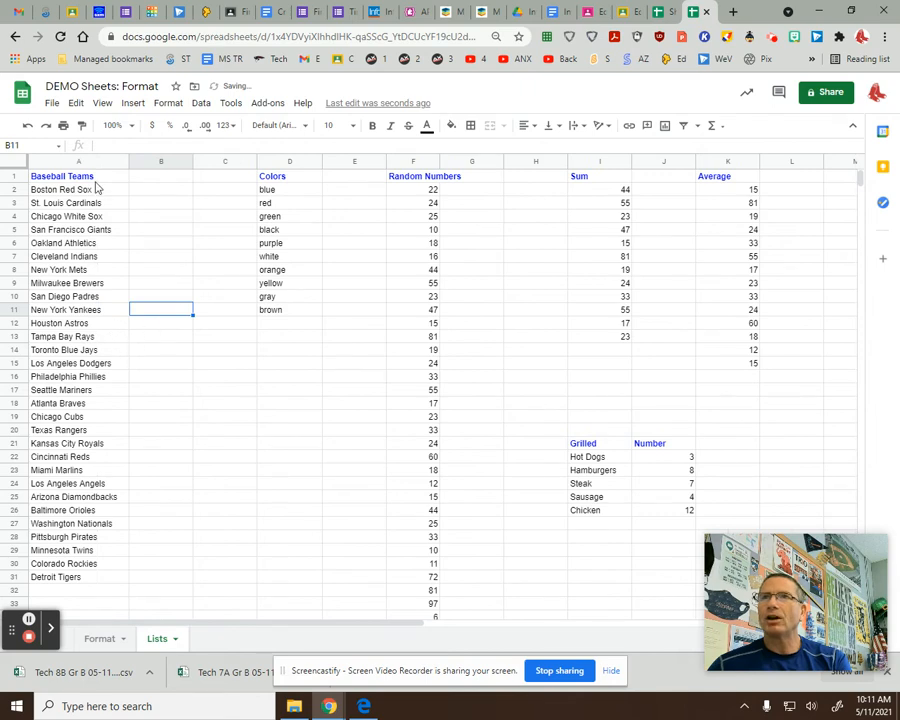
{"action": "left_click", "coordinate": [147, 163]}
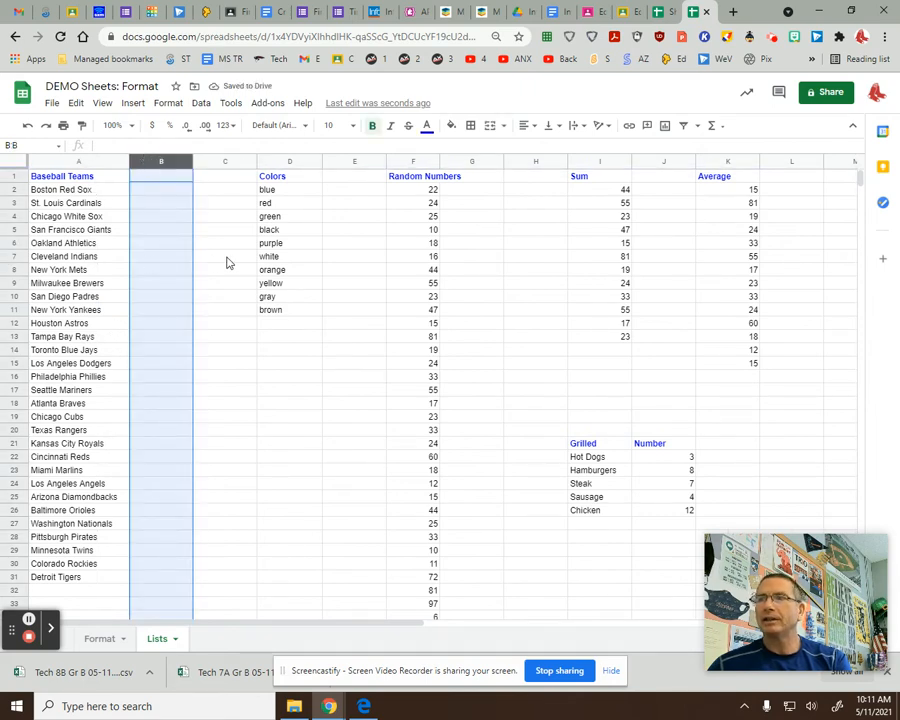
{"action": "left_click", "coordinate": [169, 339]}
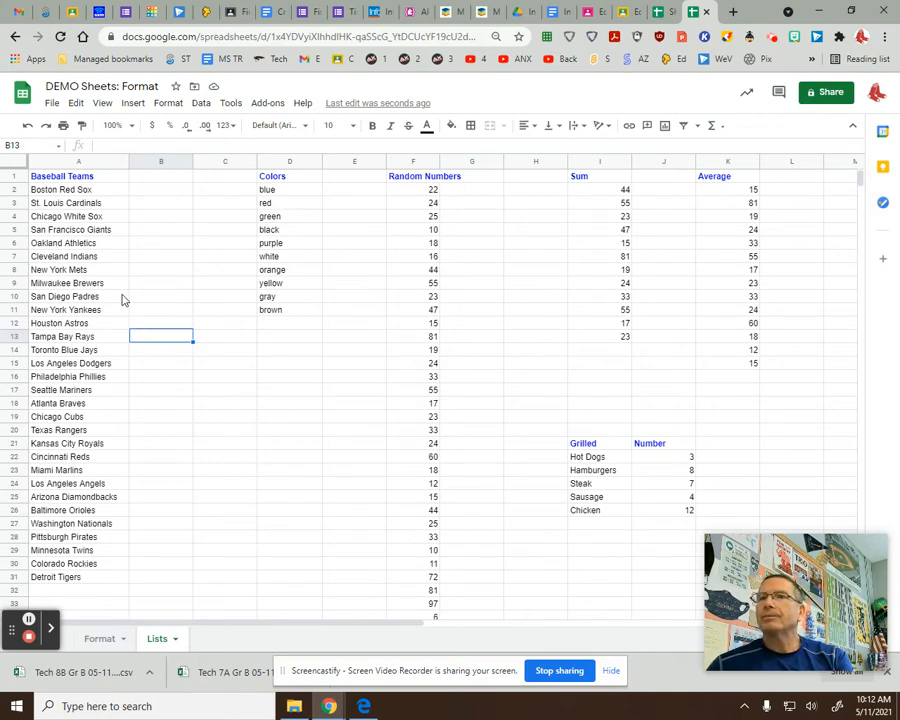
Select the baseball team list from A1 down to A31.
{"action": "left_click", "coordinate": [198, 340]}
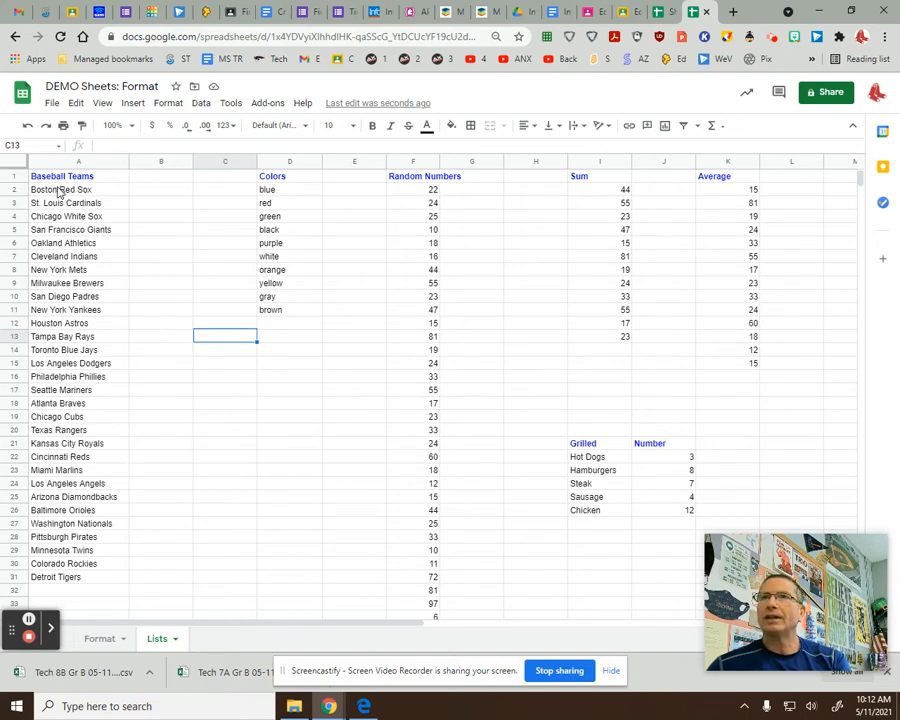
{"action": "left_click", "coordinate": [218, 312]}
{"action": "left_click", "coordinate": [152, 310]}
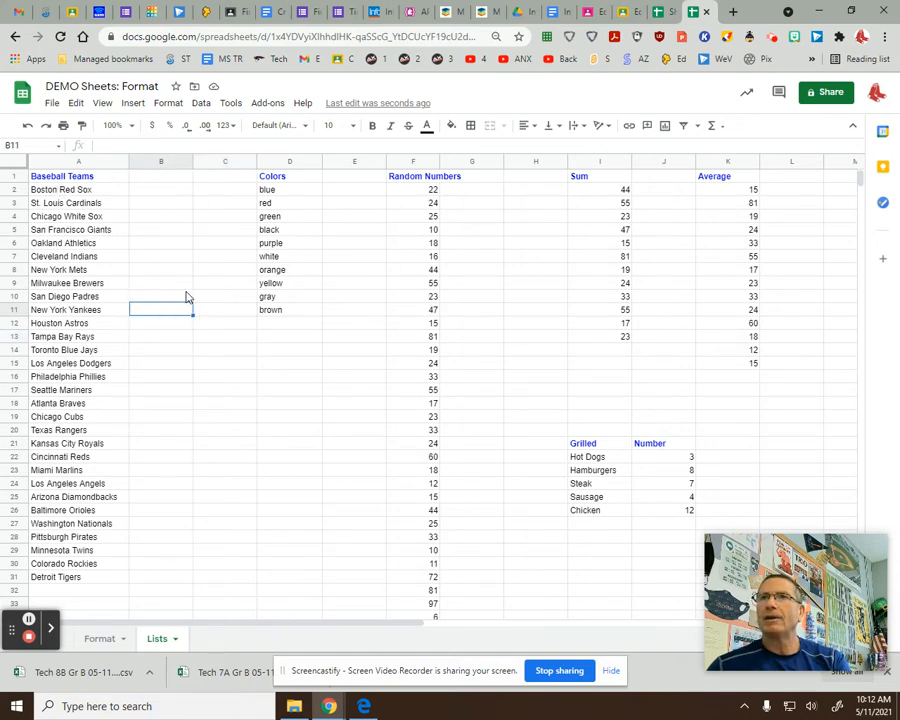
{"action": "left_click_drag", "start_coordinate": [60, 178], "coordinate": [95, 582]}
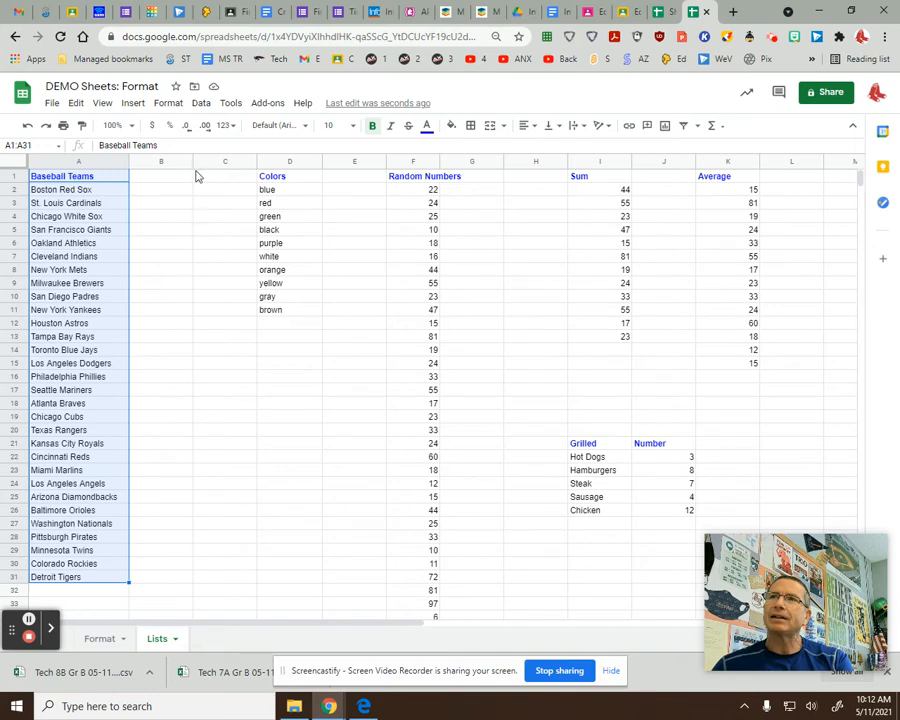
Sort column A's teams A→Z with 'Data has header row' ticked, starting at Arizona Diamondbacks.
{"action": "left_click", "coordinate": [200, 104]}
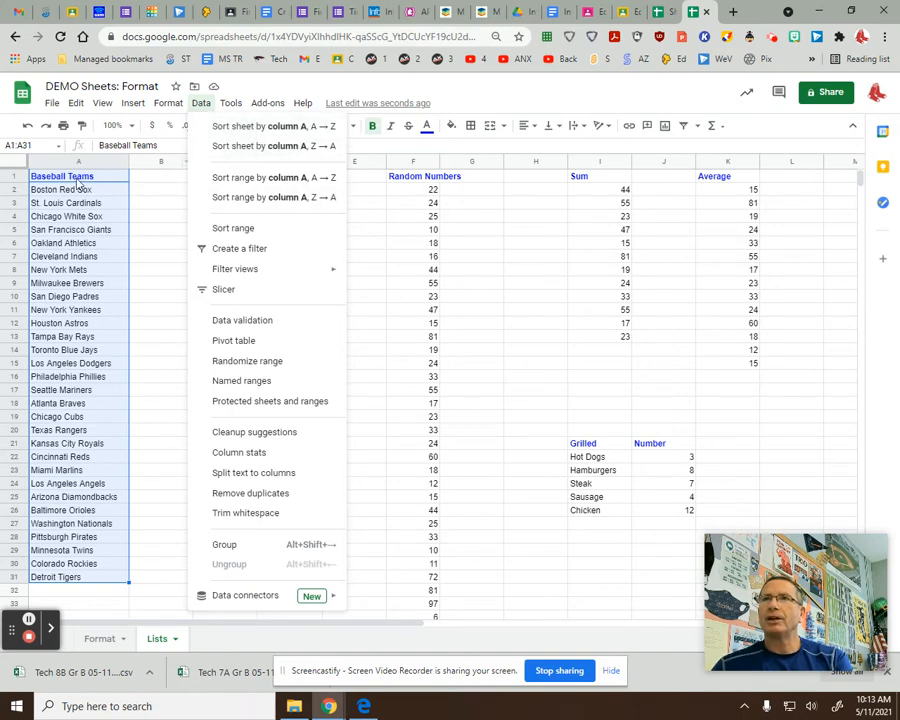
{"action": "left_click", "coordinate": [252, 230]}
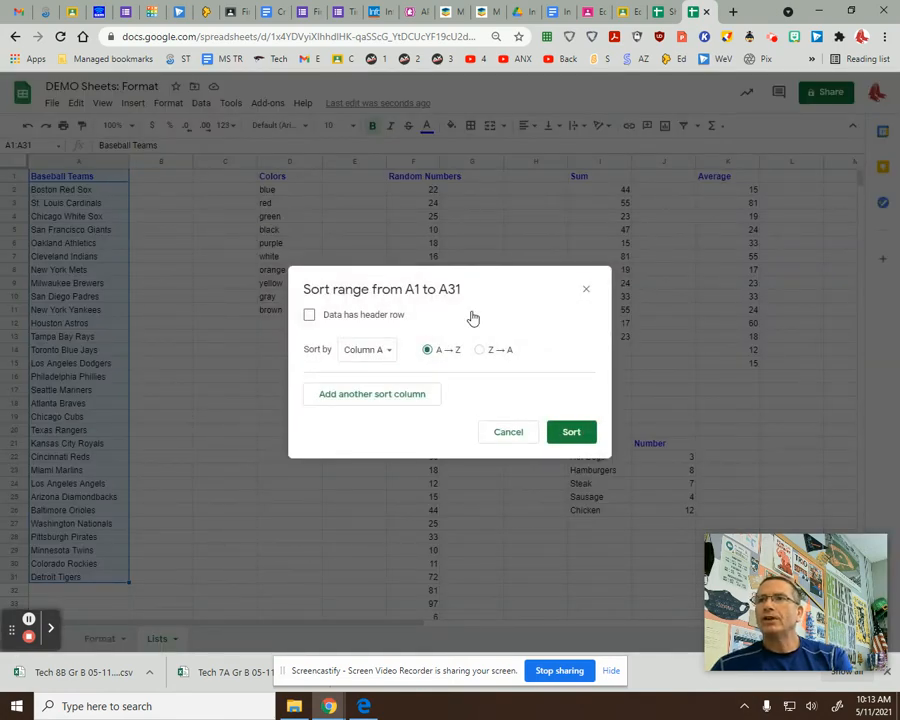
{"action": "left_click", "coordinate": [309, 316]}
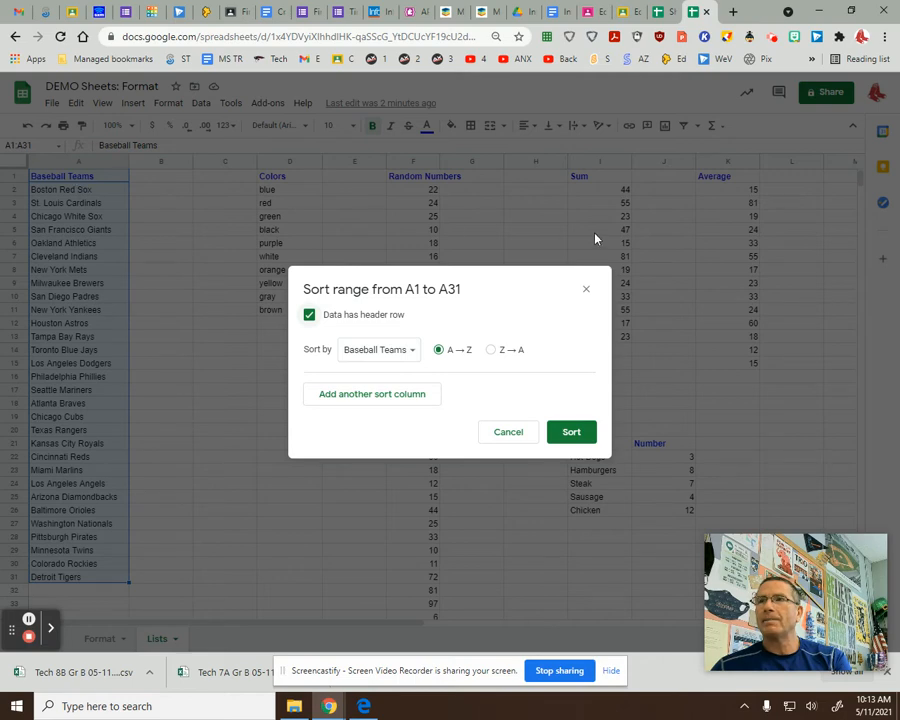
{"action": "left_click", "coordinate": [491, 350]}
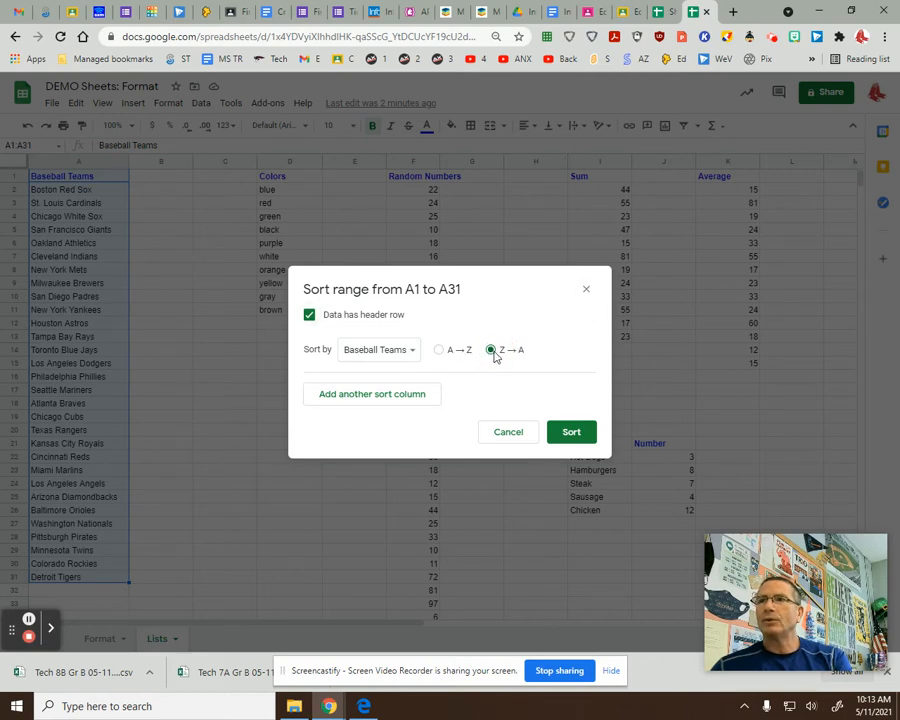
{"action": "left_click", "coordinate": [439, 352]}
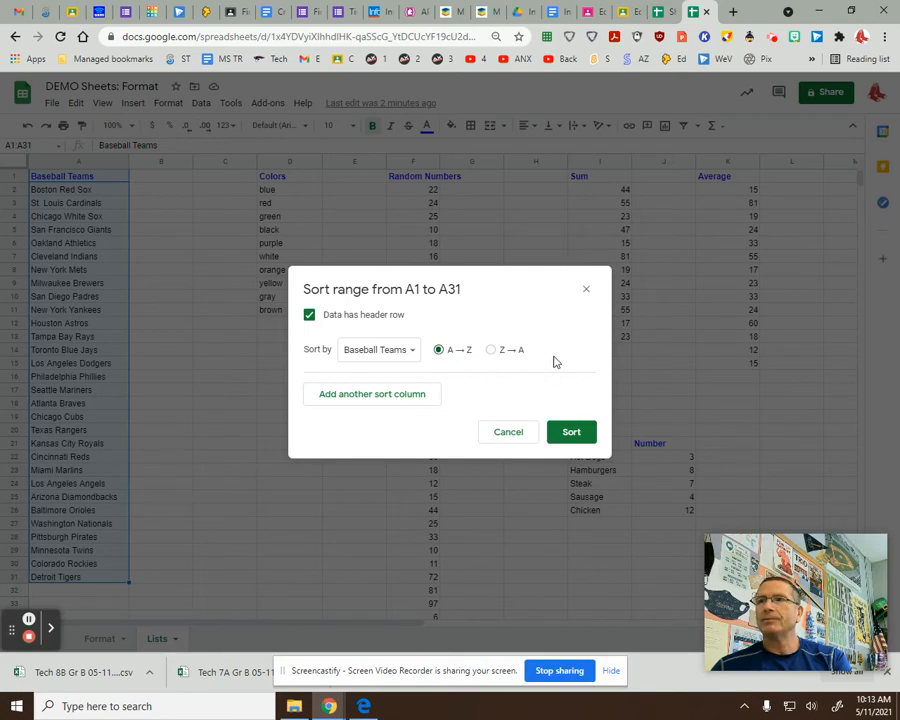
{"action": "left_click", "coordinate": [571, 432]}
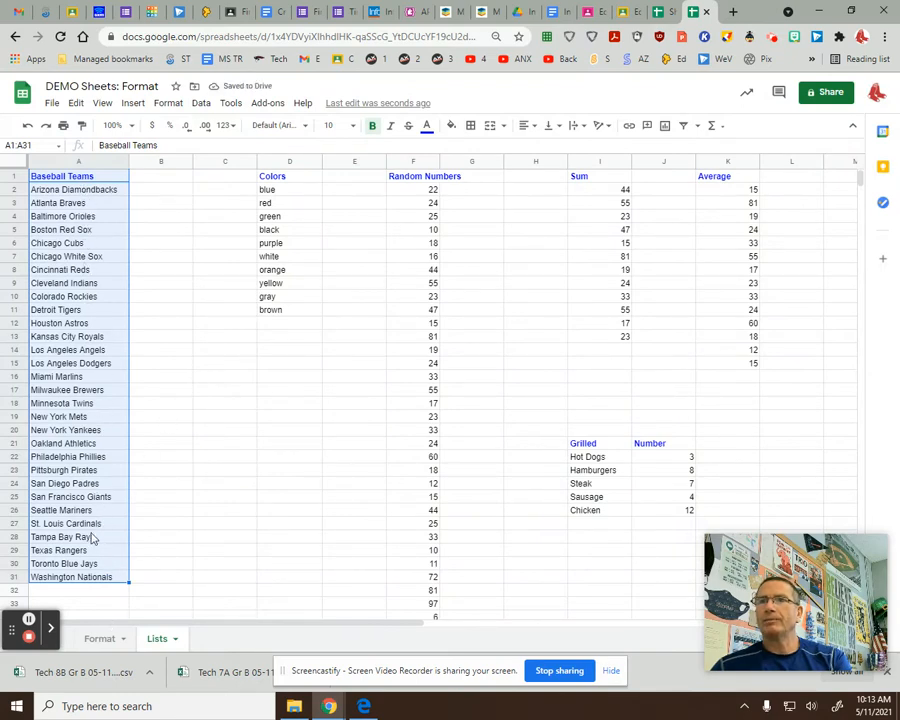
Move the Colors block from D1:D11 into C1:C11, then narrow column B.
{"action": "left_click", "coordinate": [199, 401]}
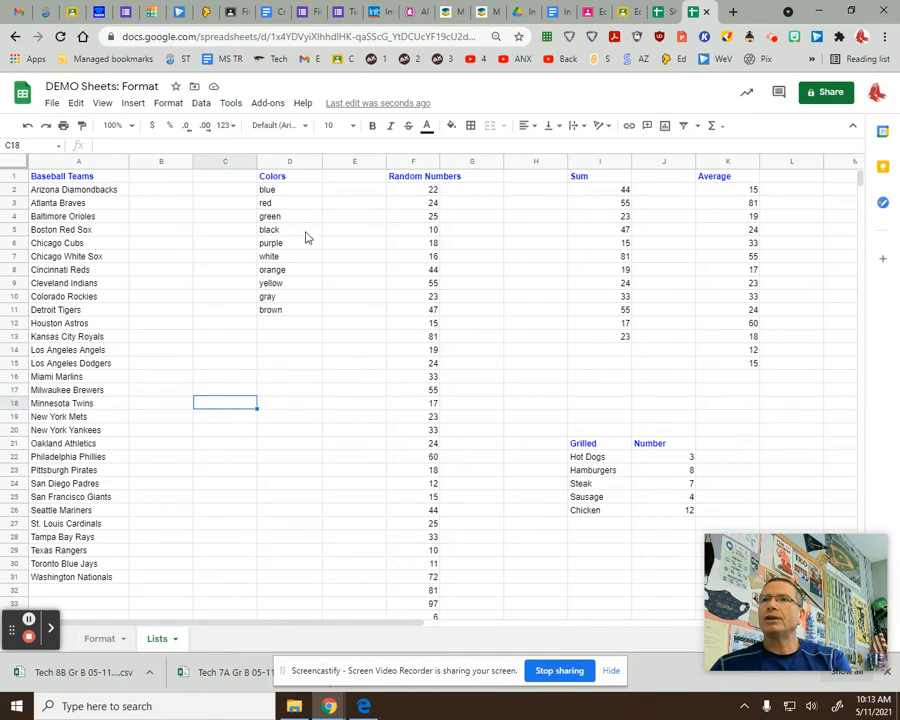
{"action": "left_click_drag", "start_coordinate": [290, 180], "coordinate": [288, 313]}
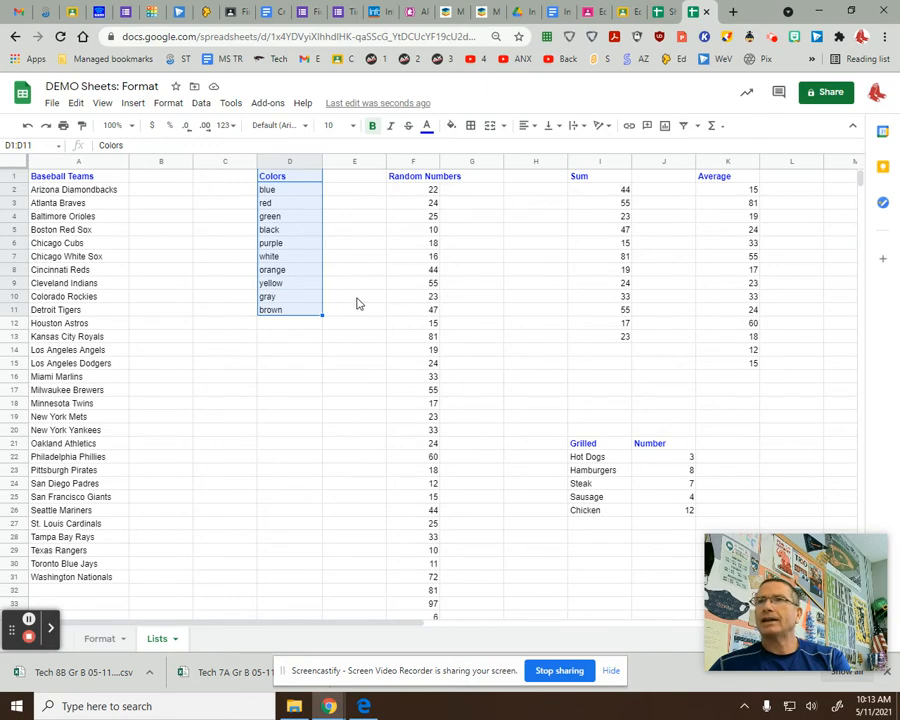
{"action": "left_click", "coordinate": [322, 215]}
{"action": "key", "text": "ctrl+c"}
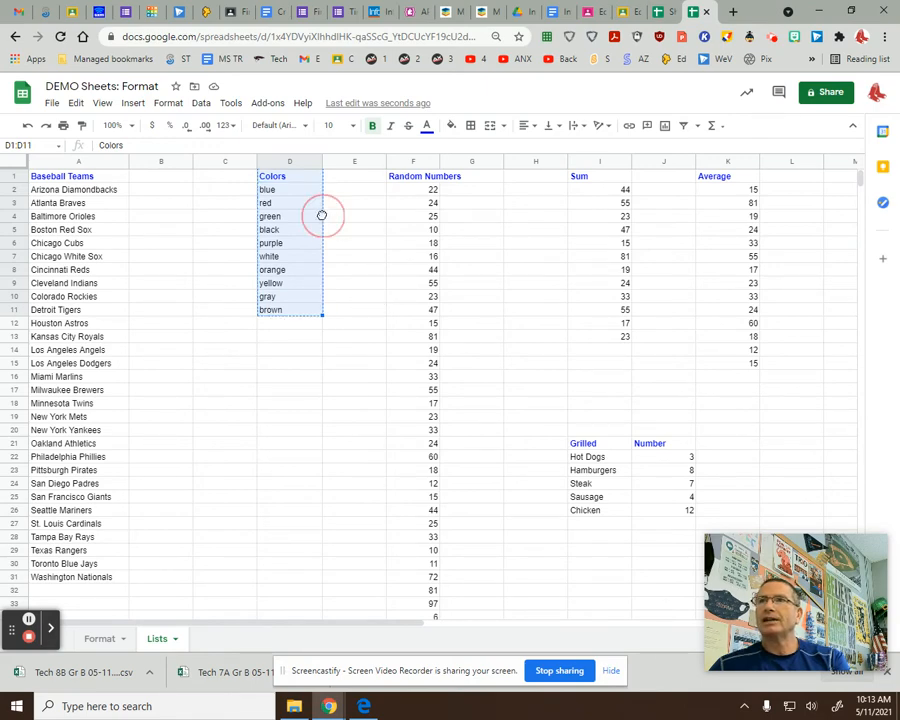
{"action": "left_click_drag", "start_coordinate": [322, 215], "coordinate": [341, 395]}
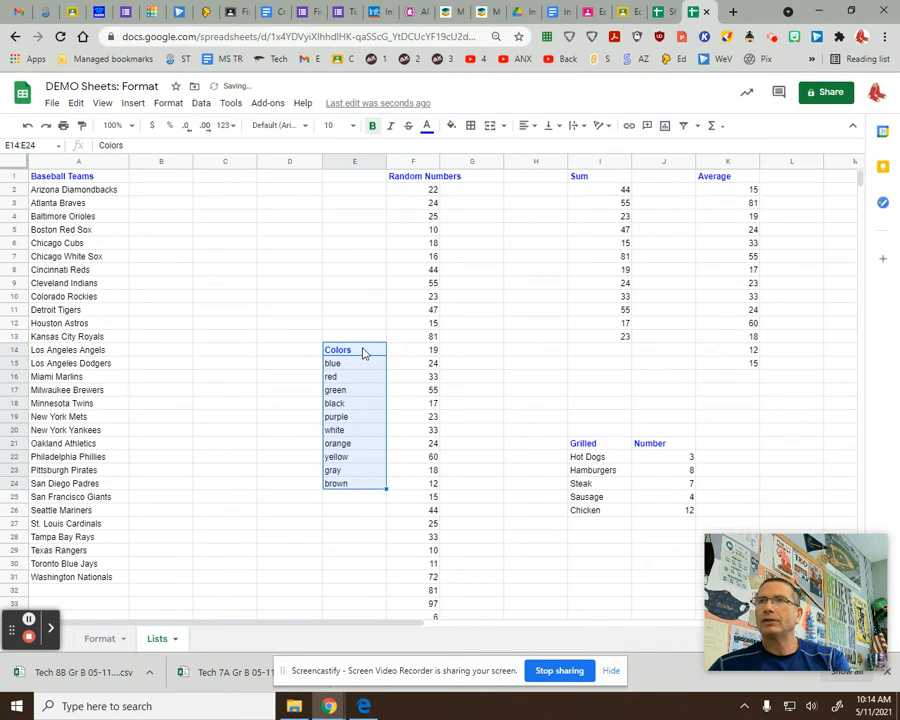
{"action": "left_click_drag", "start_coordinate": [361, 343], "coordinate": [212, 184]}
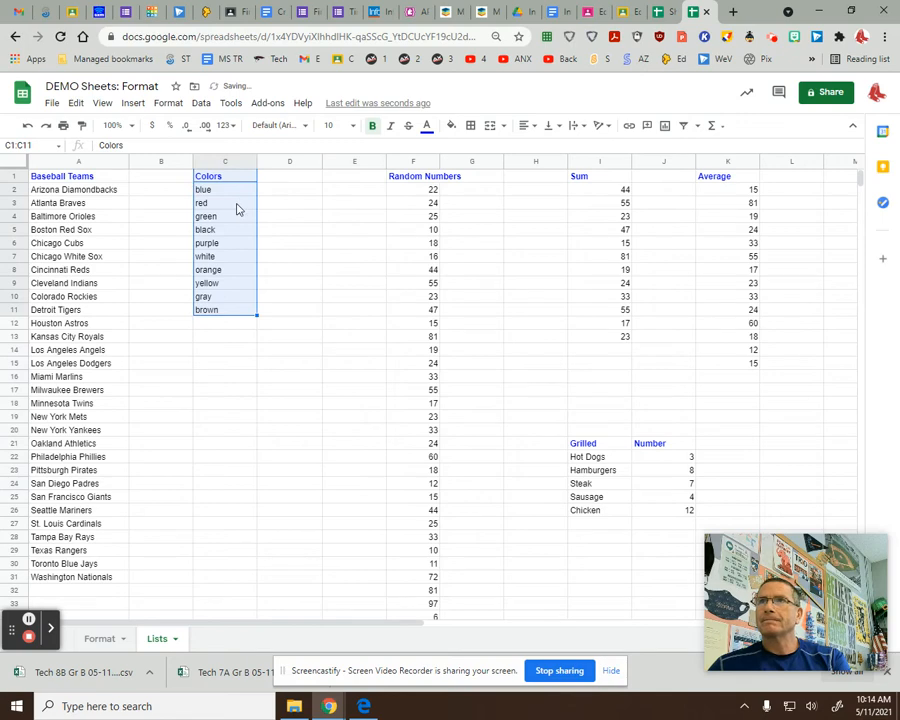
{"action": "left_click", "coordinate": [354, 258]}
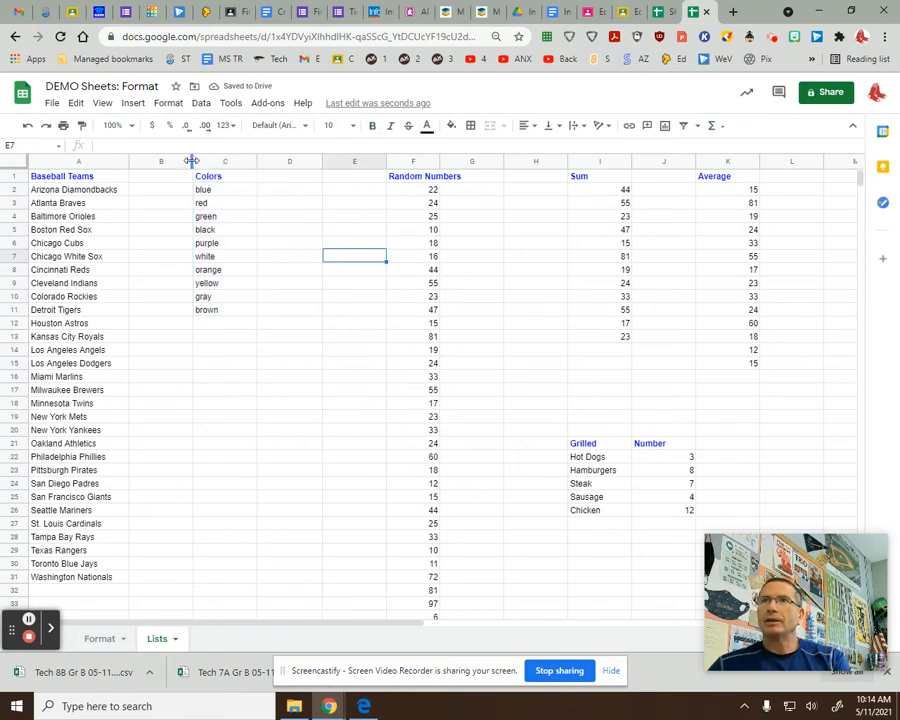
{"action": "left_click_drag", "start_coordinate": [191, 161], "coordinate": [164, 161]}
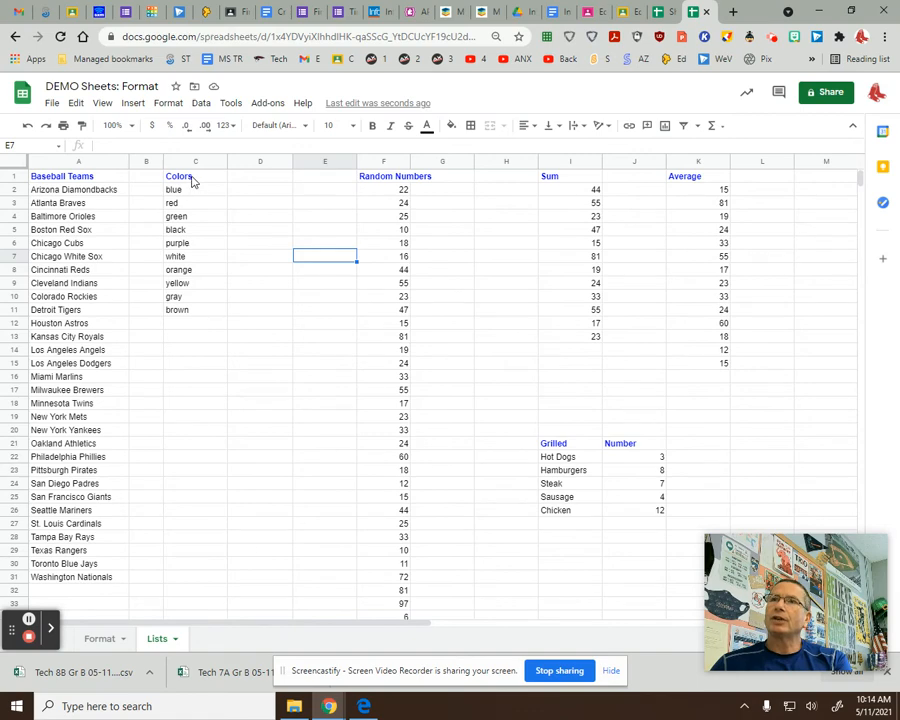
Set horizontal alignment of the Colors entries in C1:C11 to Center.
{"action": "left_click_drag", "start_coordinate": [193, 181], "coordinate": [203, 315]}
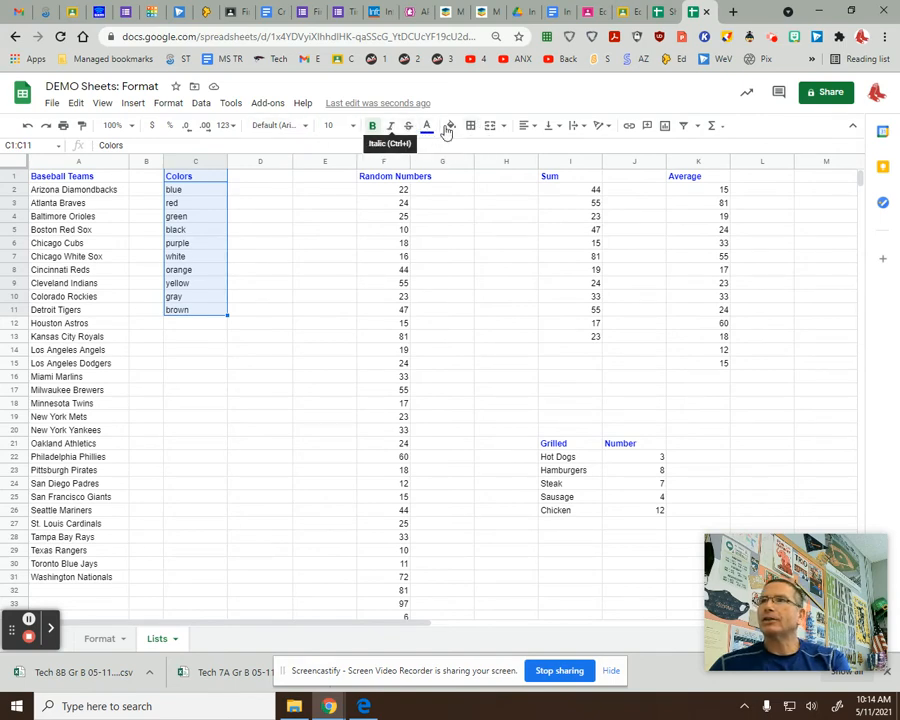
{"action": "left_click", "coordinate": [536, 132]}
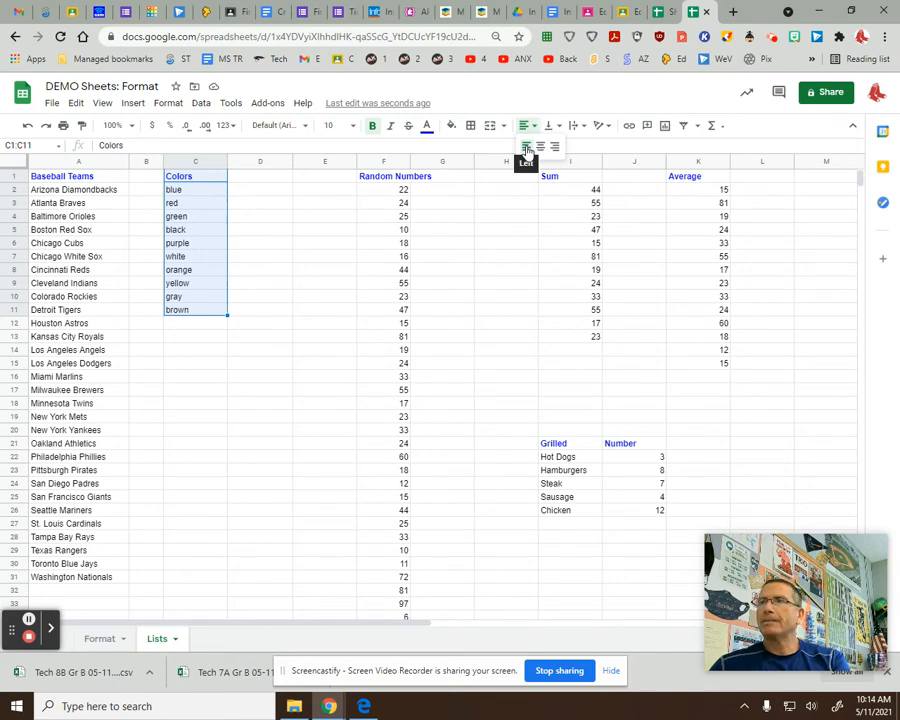
{"action": "left_click", "coordinate": [541, 147]}
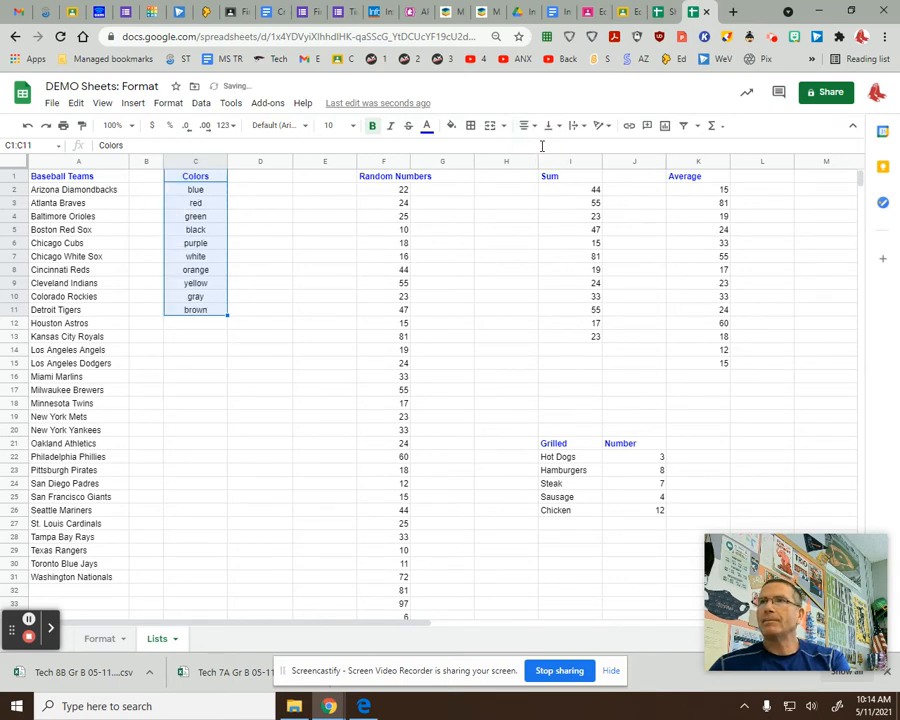
{"action": "left_click", "coordinate": [526, 125]}
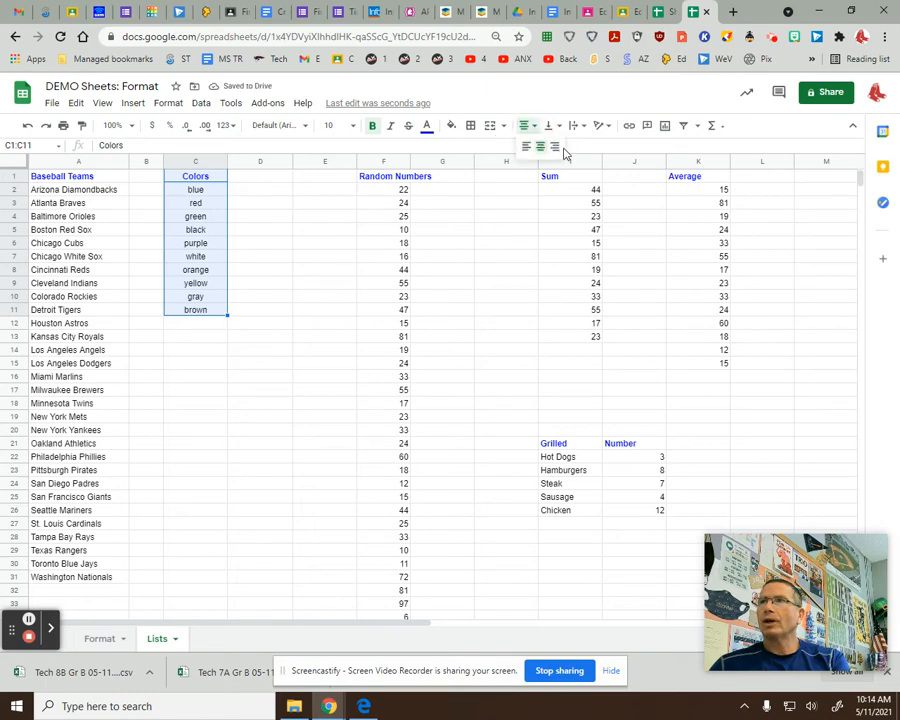
{"action": "left_click", "coordinate": [555, 148]}
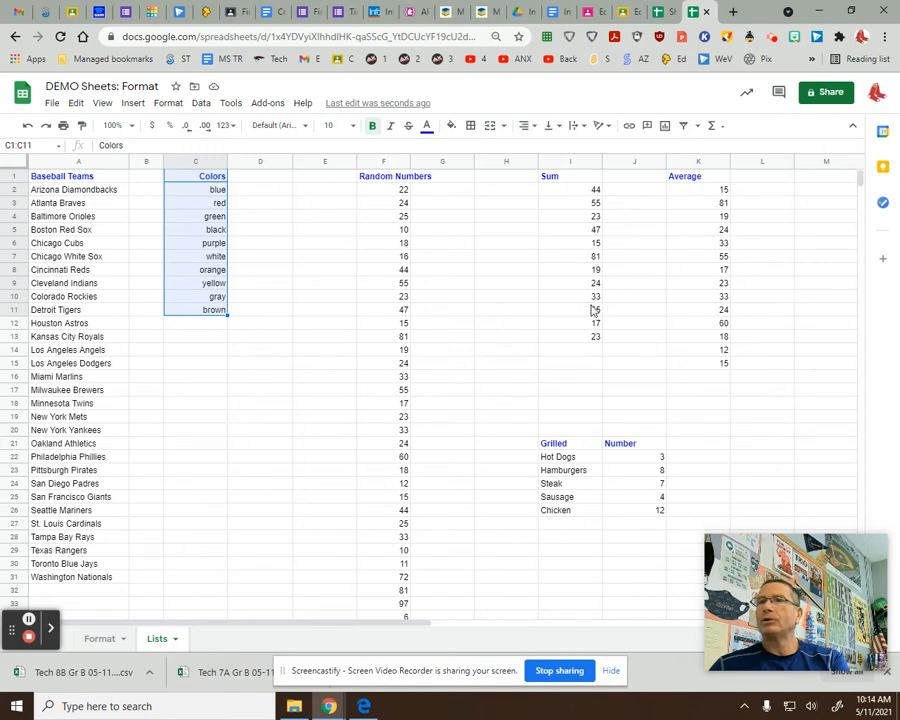
{"action": "left_click", "coordinate": [530, 126]}
{"action": "left_click", "coordinate": [541, 146]}
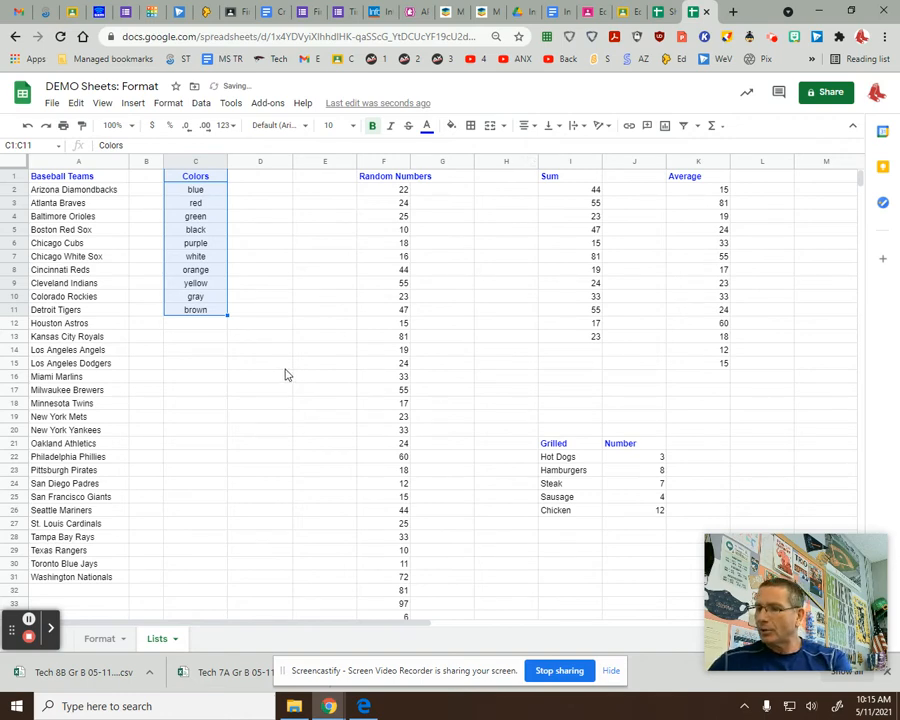
Apply all borders to C1:C11 in green with the thicker line style.
{"action": "left_click", "coordinate": [471, 127]}
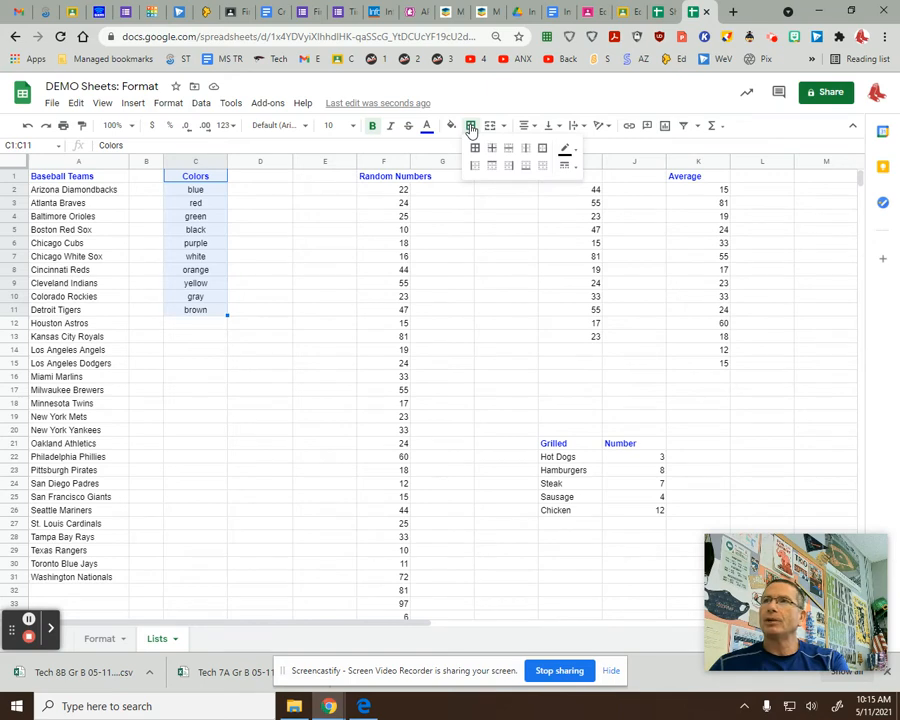
{"action": "left_click", "coordinate": [475, 148]}
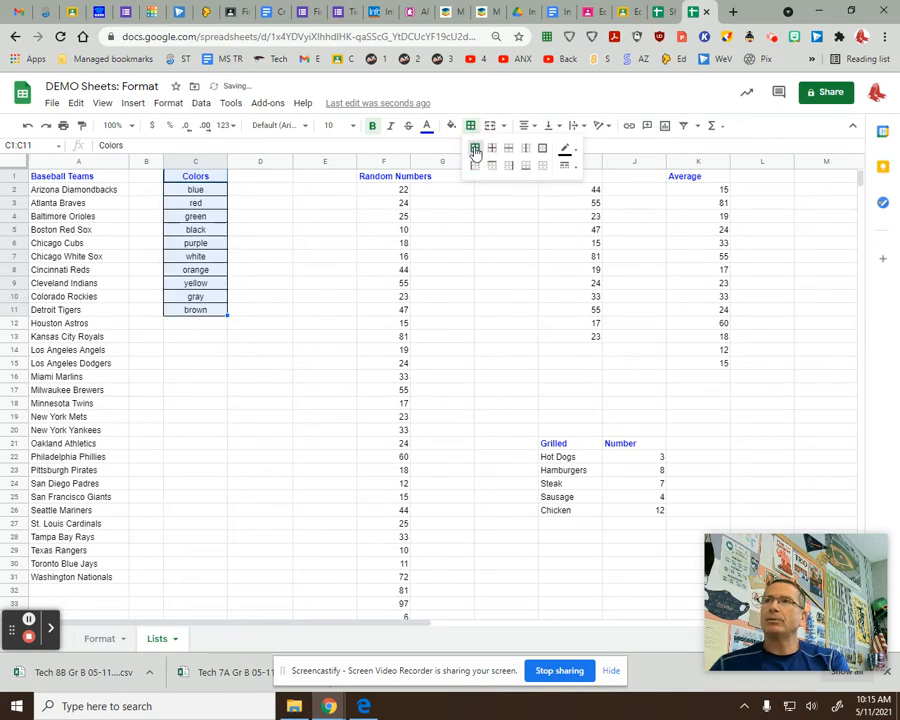
{"action": "left_click", "coordinate": [566, 150]}
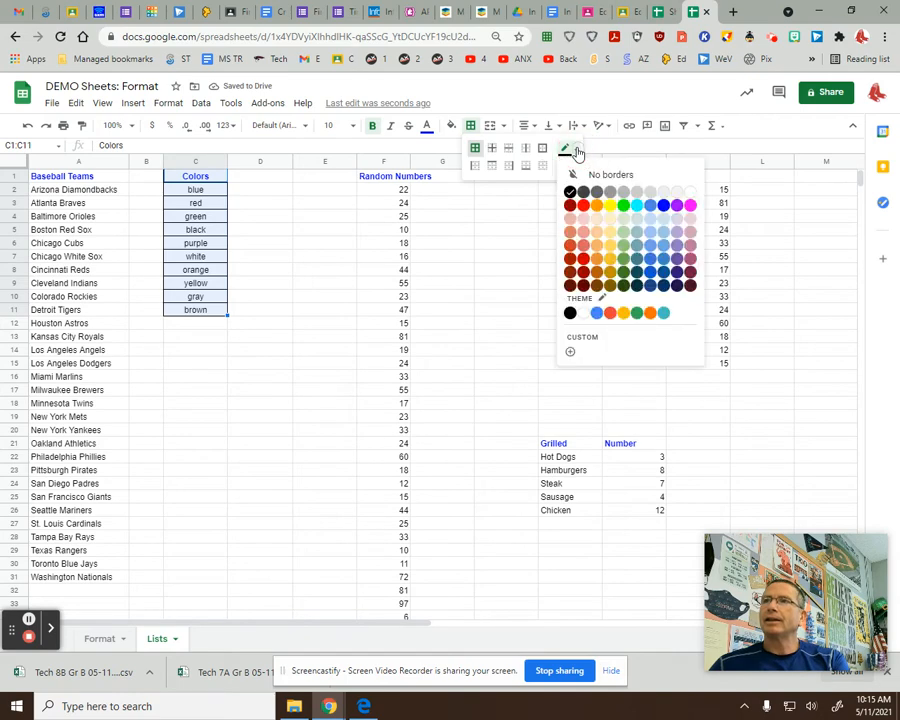
{"action": "left_click", "coordinate": [584, 205]}
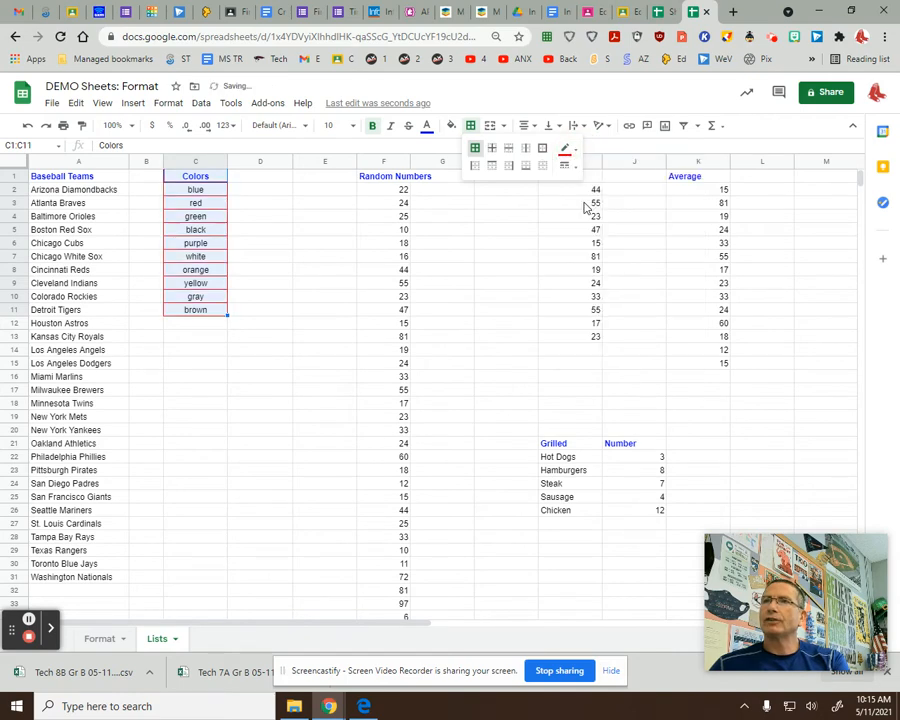
{"action": "left_click", "coordinate": [567, 149]}
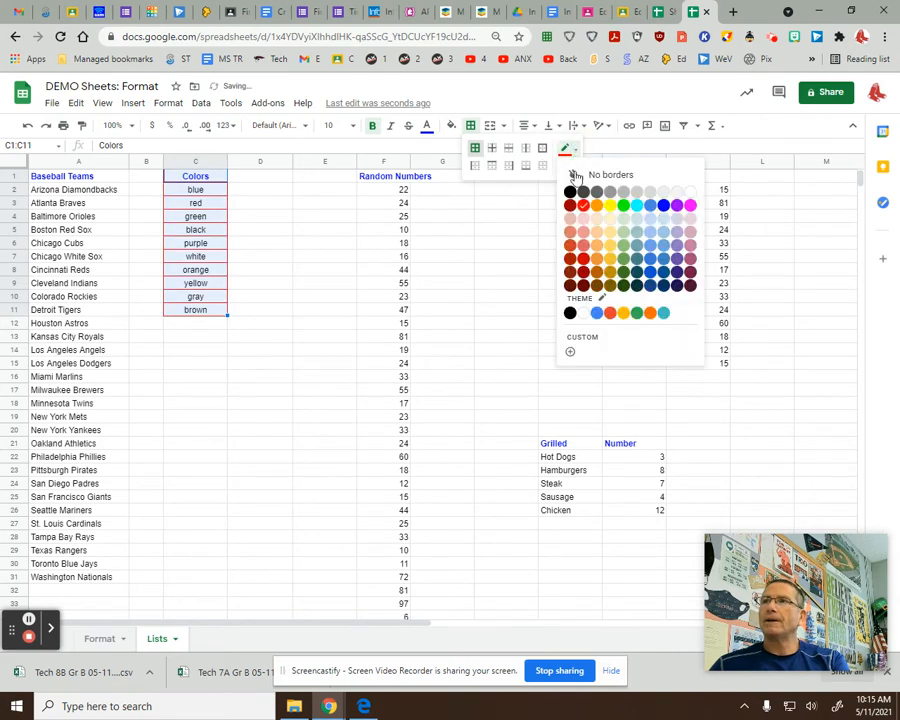
{"action": "left_click", "coordinate": [628, 260]}
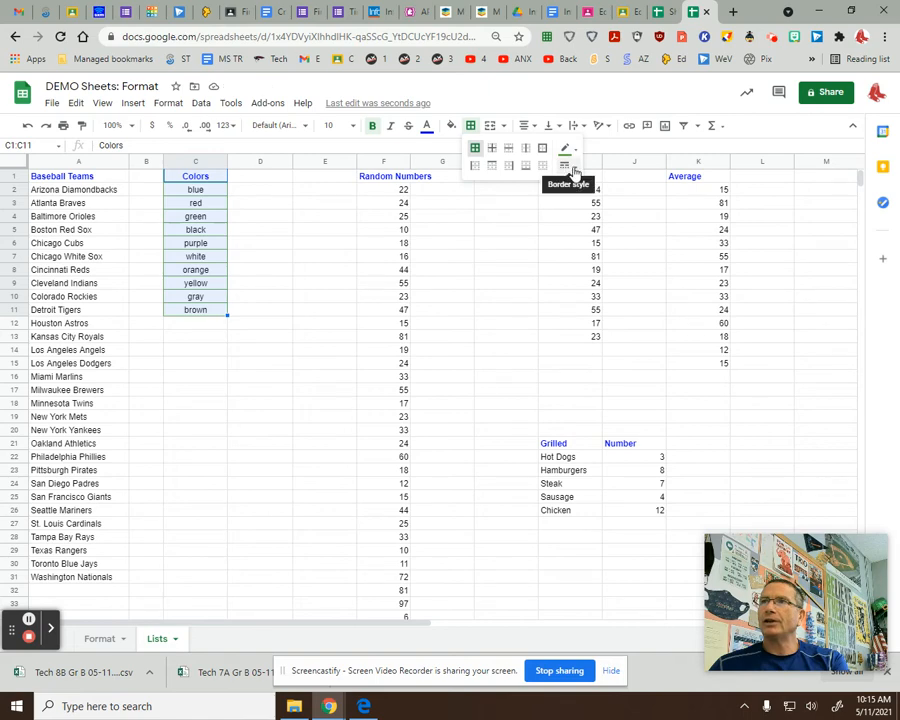
{"action": "left_click", "coordinate": [569, 166]}
{"action": "left_click", "coordinate": [601, 209]}
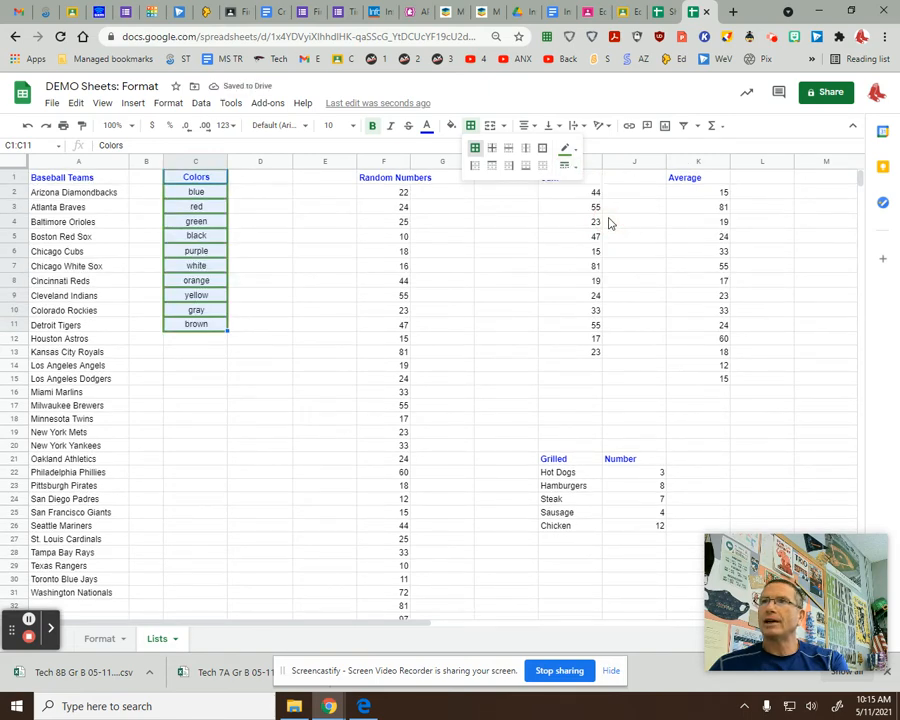
Fill the Colors list light grey, and give C5 'black' a black fill with white text.
{"action": "left_click", "coordinate": [451, 126]}
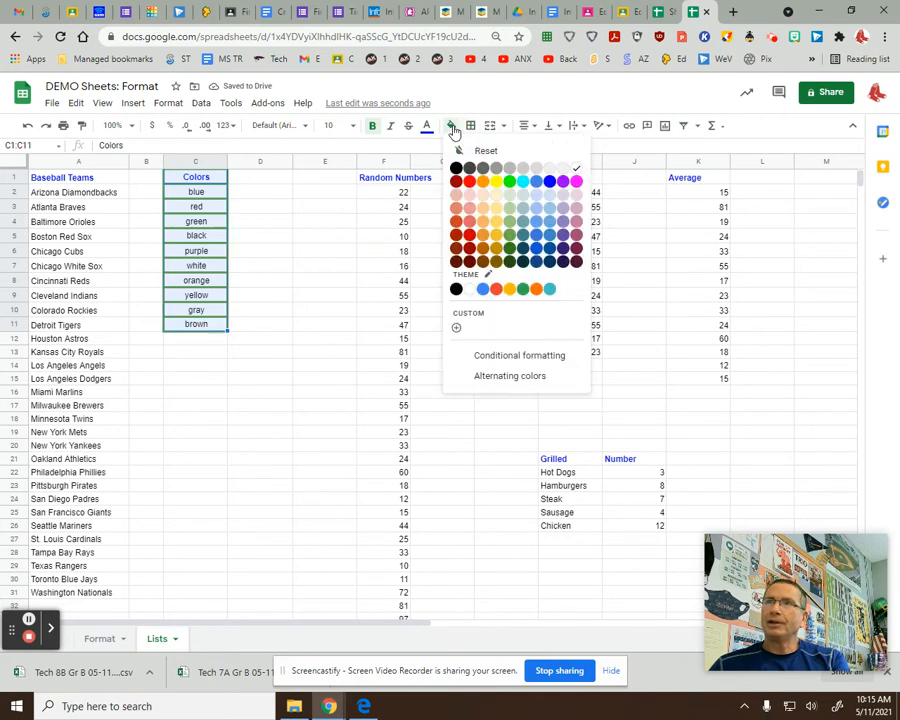
{"action": "left_click", "coordinate": [535, 170]}
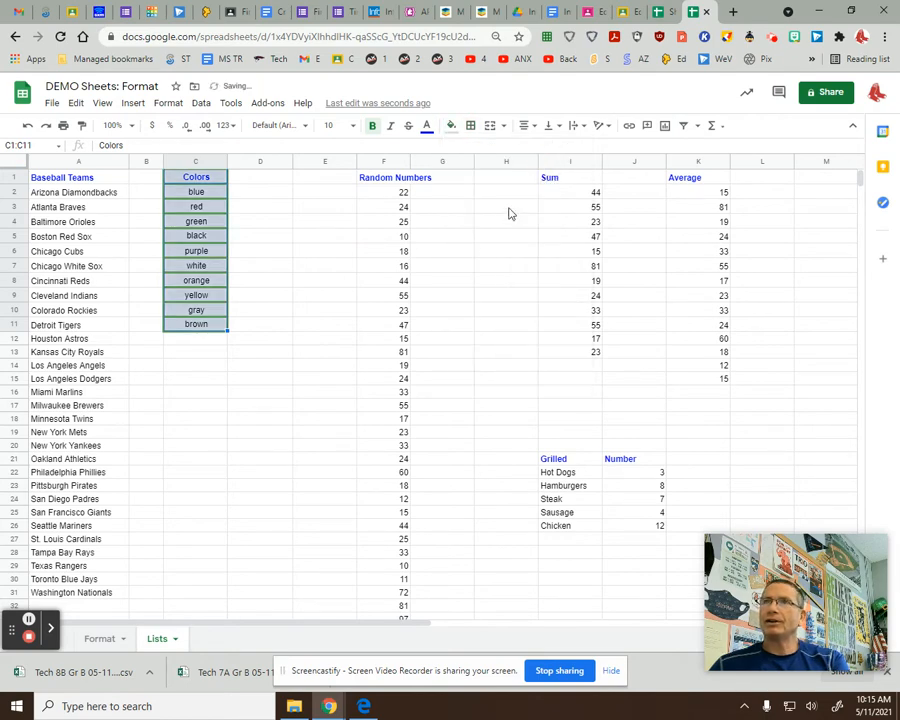
{"action": "left_click", "coordinate": [205, 237]}
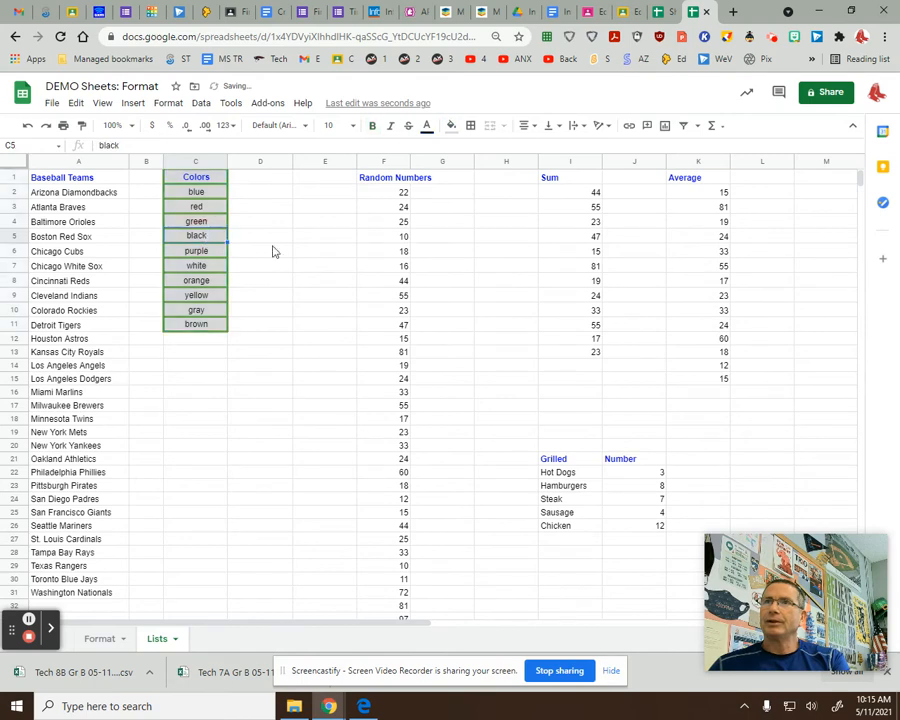
{"action": "left_click", "coordinate": [452, 127]}
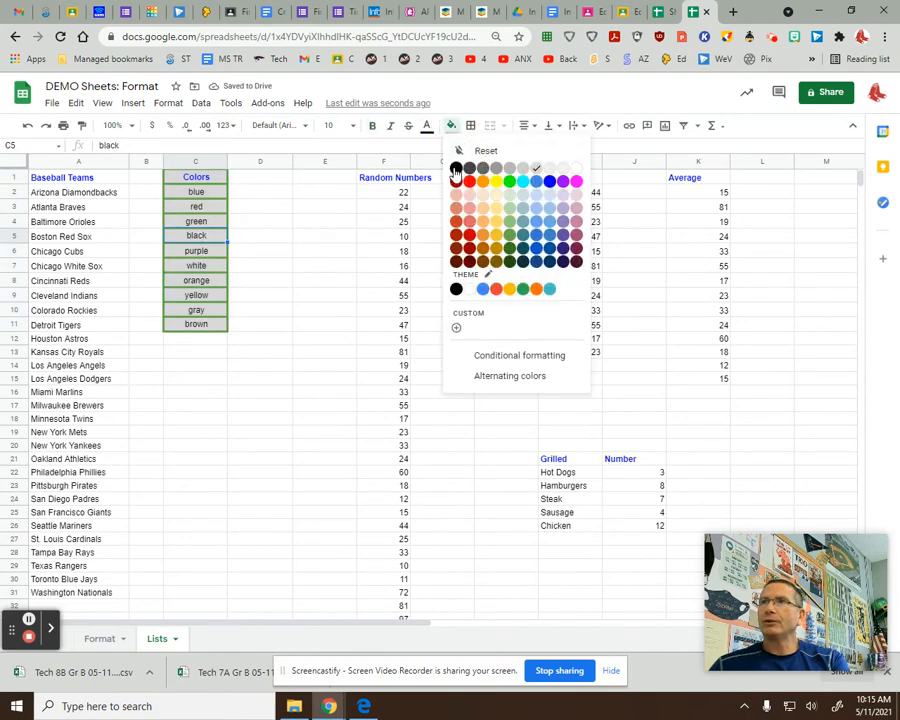
{"action": "left_click", "coordinate": [453, 165]}
{"action": "left_click", "coordinate": [427, 127]}
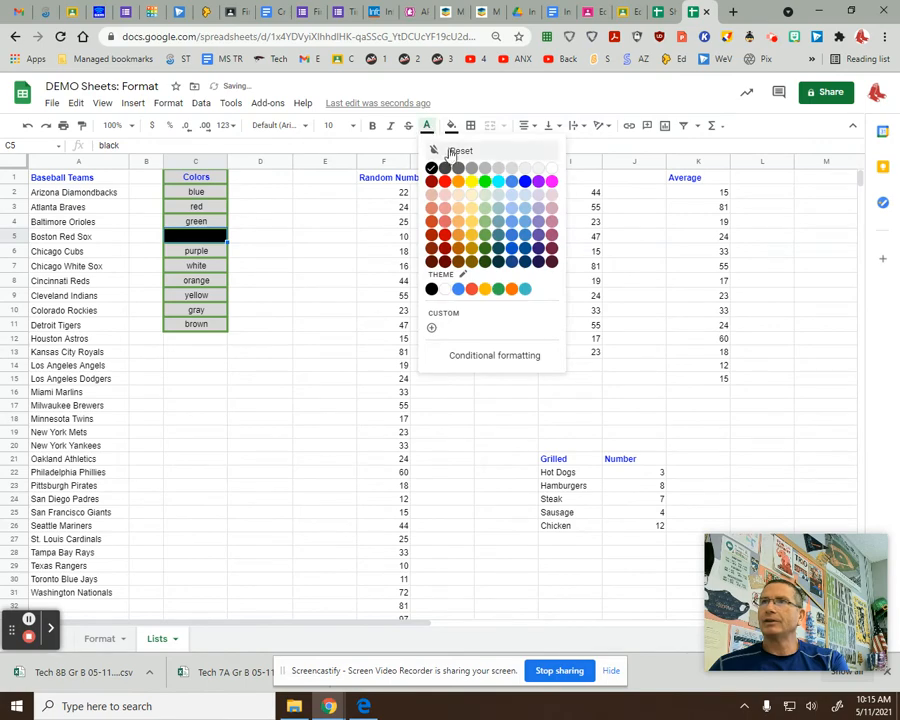
{"action": "left_click", "coordinate": [551, 167]}
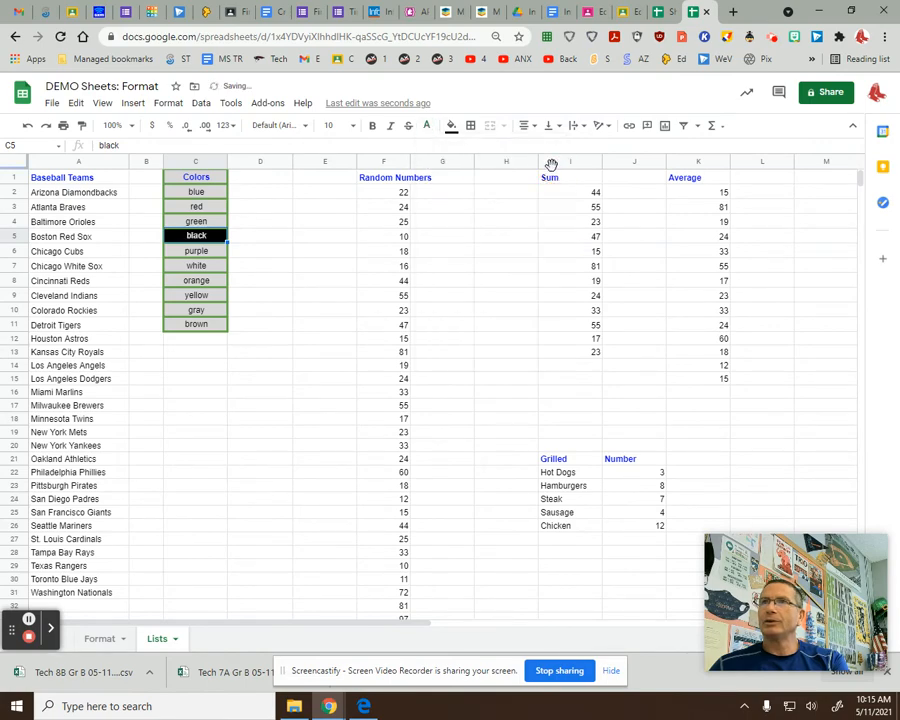
{"action": "left_click", "coordinate": [307, 297]}
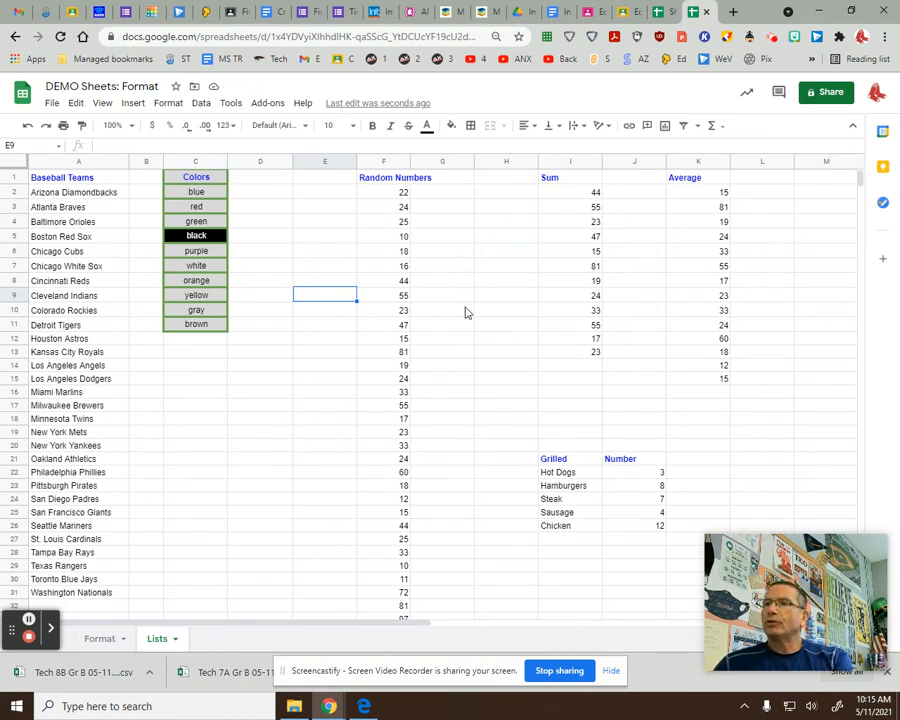
{"action": "left_click", "coordinate": [610, 670]}
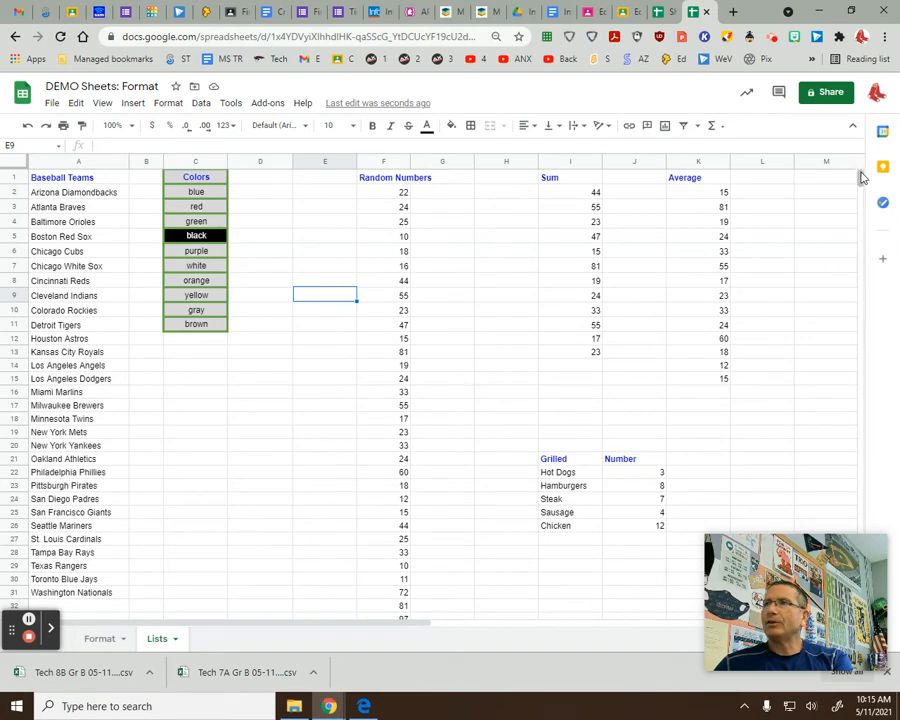
{"action": "mouse_move", "coordinate": [860, 178]}
{"action": "left_mouse_down"}
{"action": "mouse_move", "coordinate": [860, 193]}
{"action": "mouse_move", "coordinate": [860, 177]}
{"action": "left_mouse_up"}
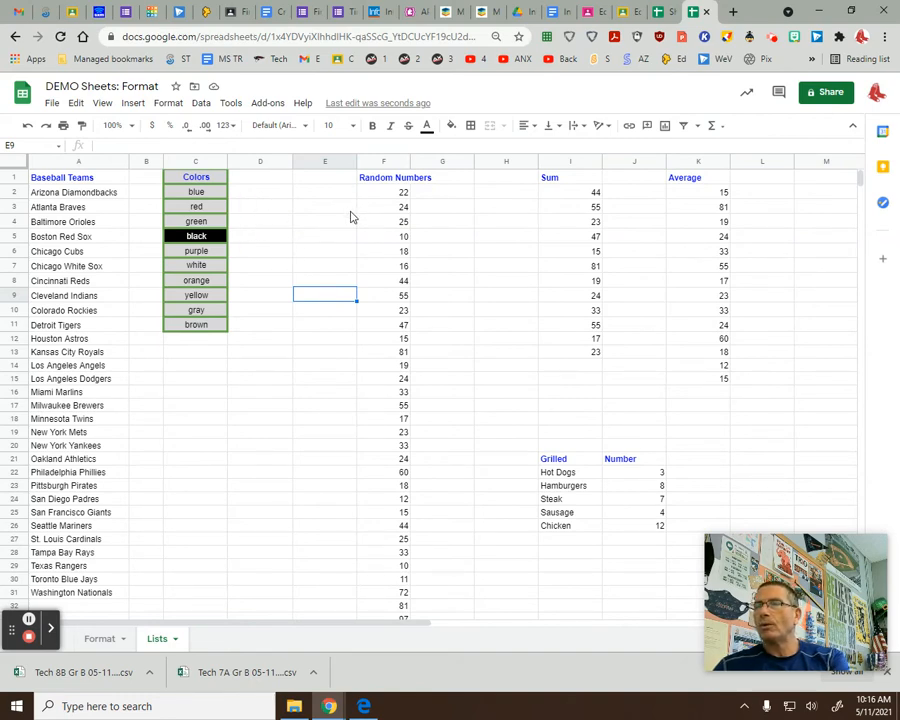
{"action": "left_click", "coordinate": [13, 178]}
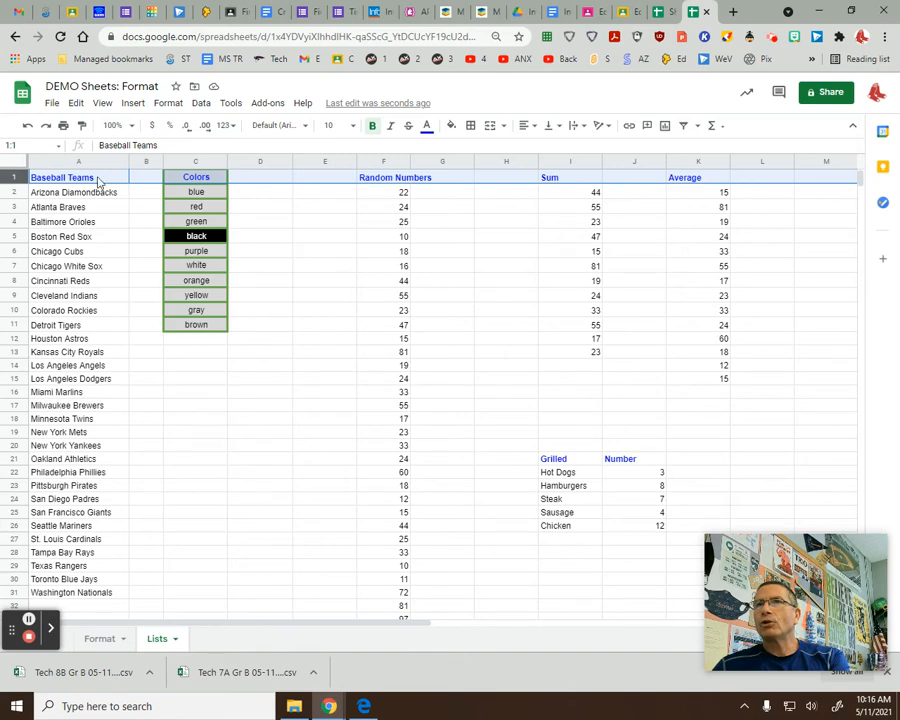
Freeze 1 row so the Lists sheet's headers stay visible while scrolling.
{"action": "left_click", "coordinate": [103, 104]}
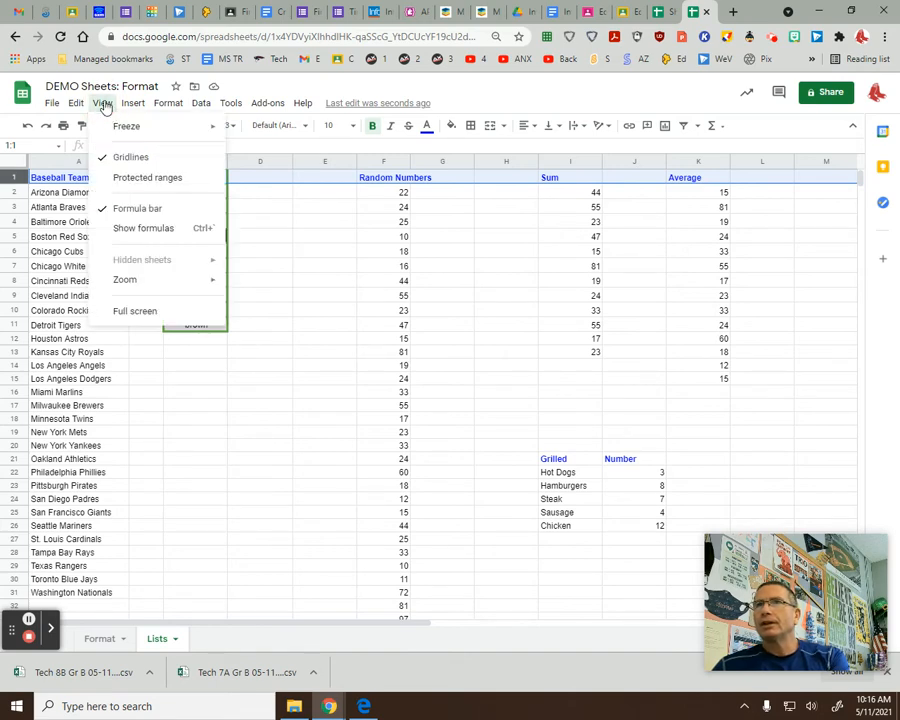
{"action": "mouse_move", "coordinate": [129, 131]}
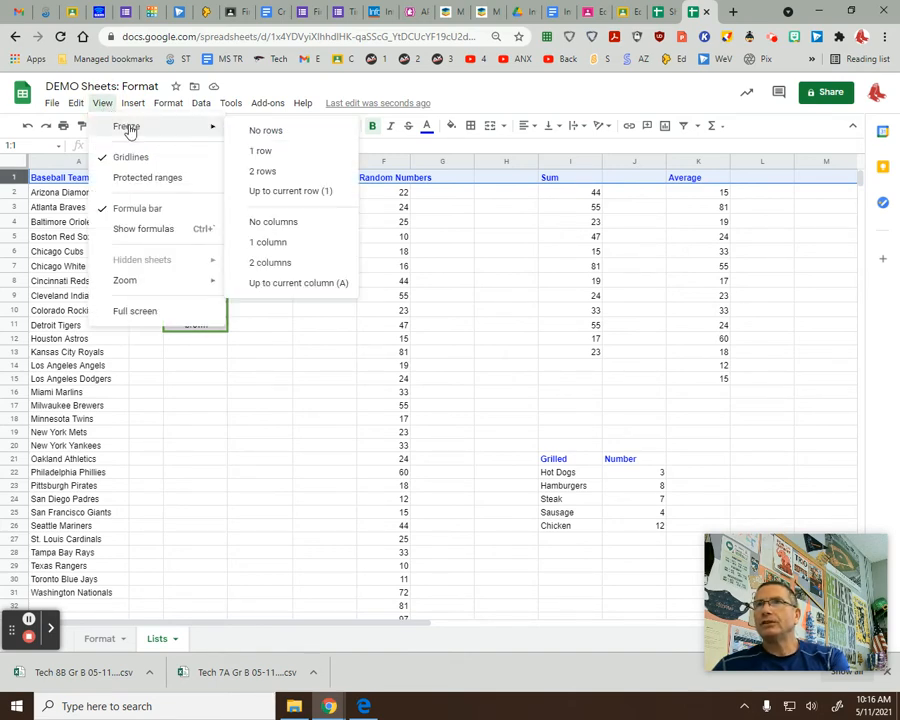
{"action": "left_click", "coordinate": [287, 153]}
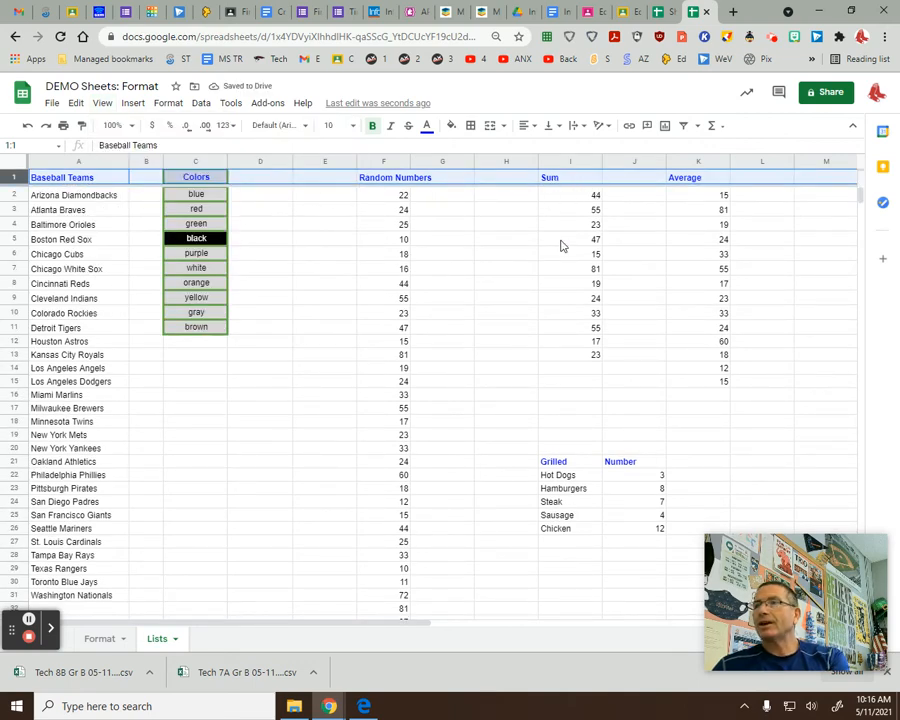
{"action": "left_click", "coordinate": [280, 348]}
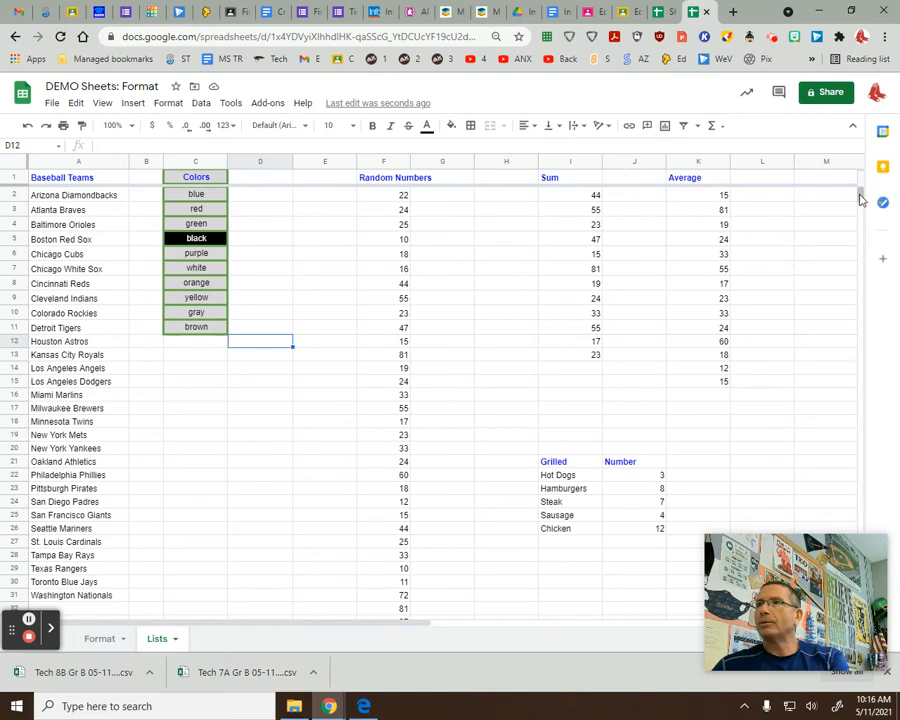
{"action": "mouse_move", "coordinate": [860, 198]}
{"action": "left_mouse_down"}
{"action": "mouse_move", "coordinate": [858, 212]}
{"action": "mouse_move", "coordinate": [857, 193]}
{"action": "left_mouse_up"}
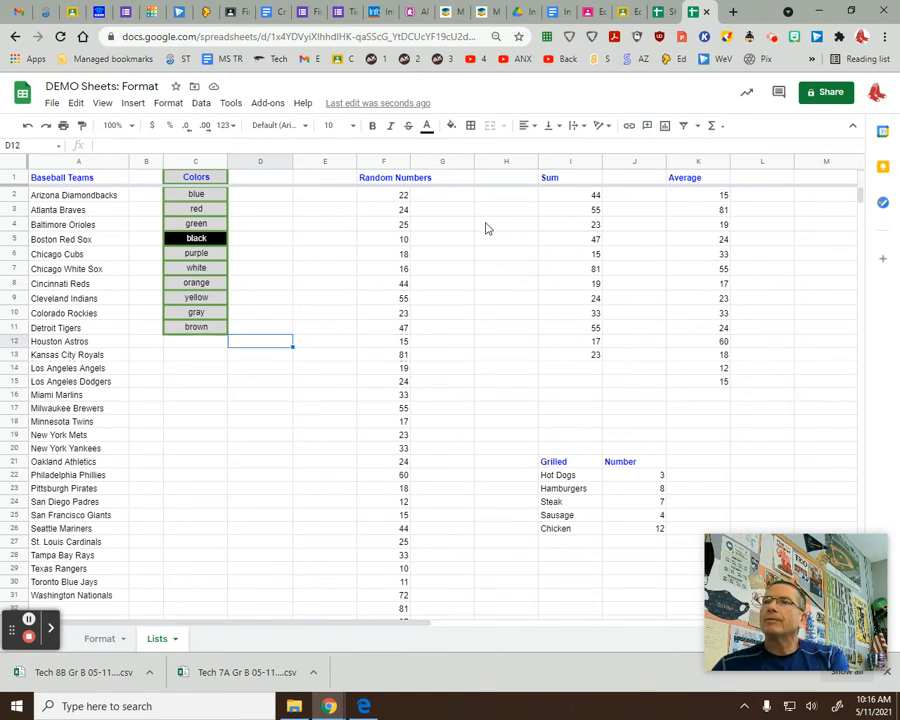
Wrap the Random Numbers header in F1 and resize column F to fit two lines.
{"action": "left_click", "coordinate": [397, 182]}
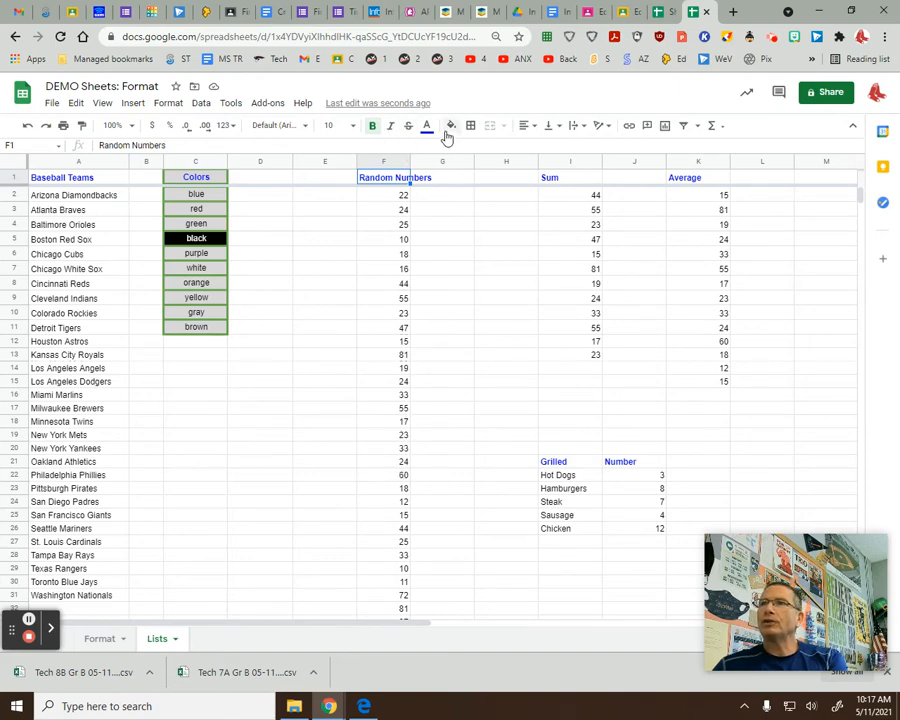
{"action": "left_click", "coordinate": [587, 130]}
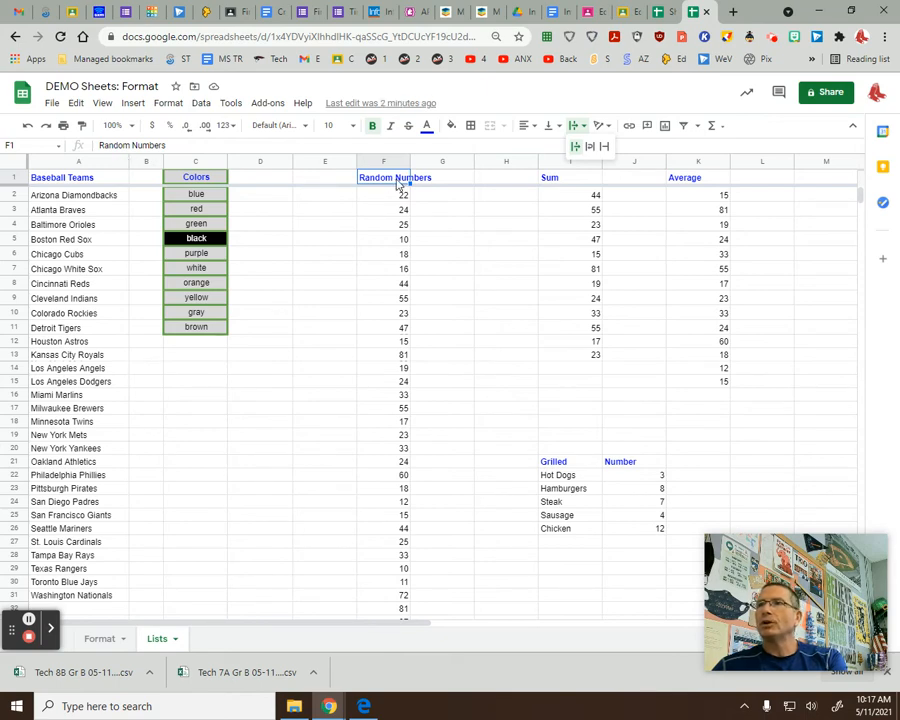
{"action": "left_click", "coordinate": [590, 148]}
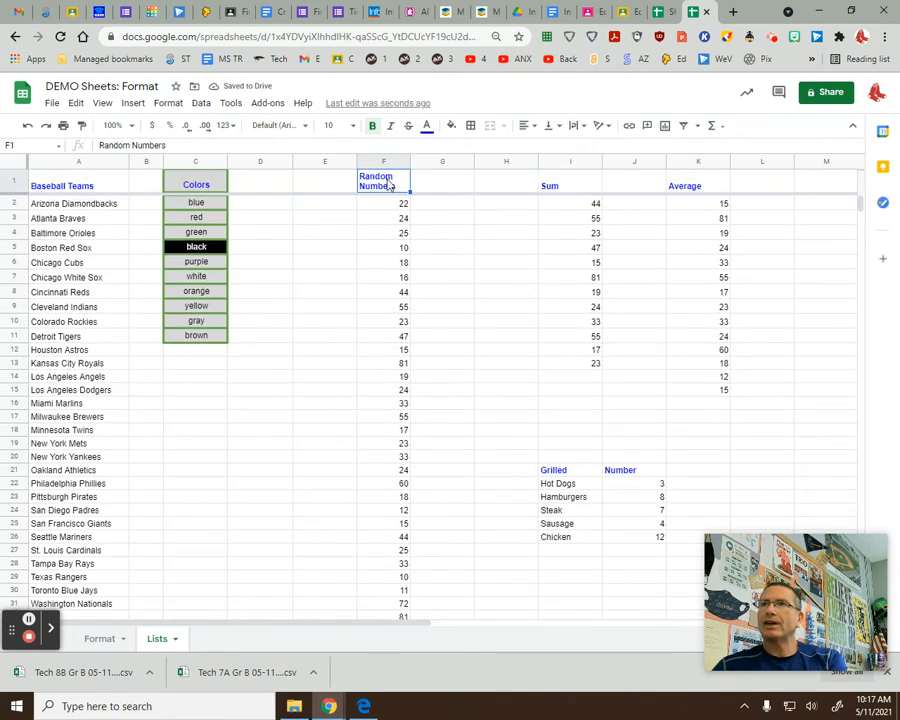
{"action": "left_click_drag", "start_coordinate": [410, 161], "coordinate": [390, 161]}
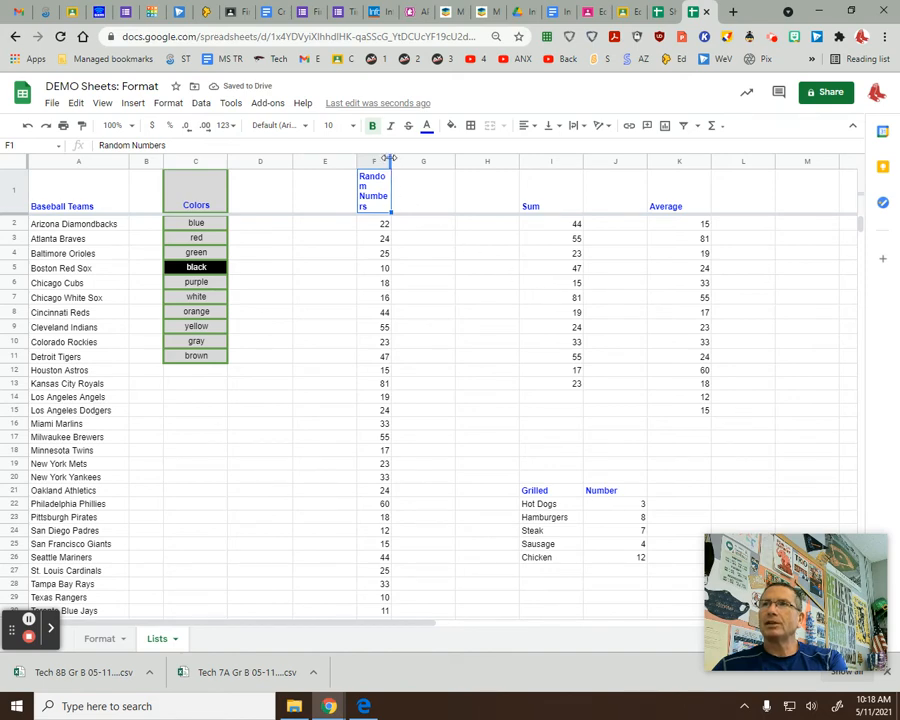
{"action": "left_click_drag", "start_coordinate": [388, 158], "coordinate": [398, 159]}
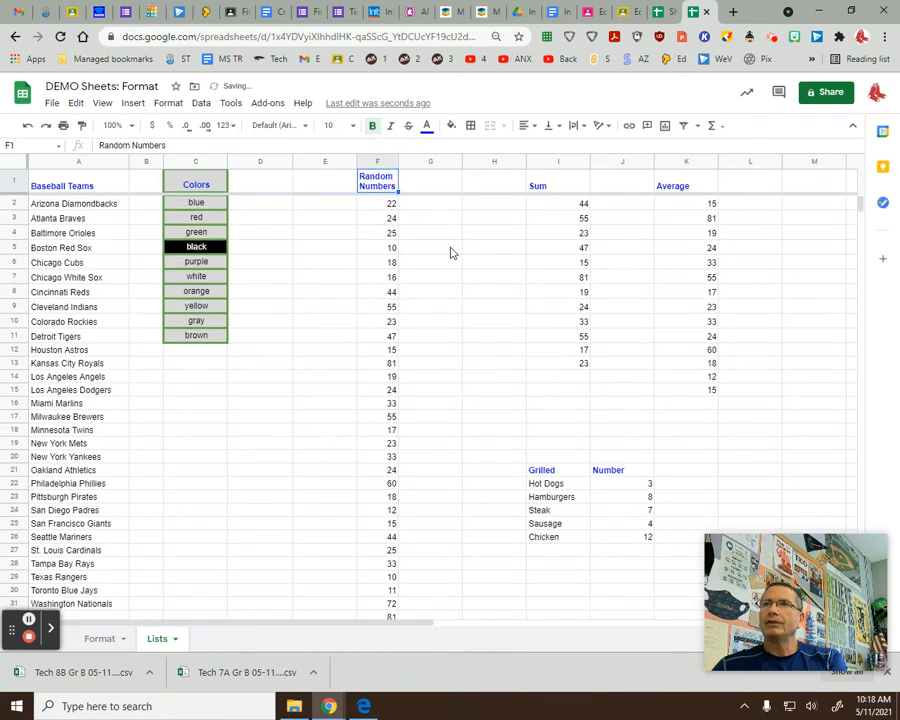
Center-align all of column F.
{"action": "left_click", "coordinate": [371, 161]}
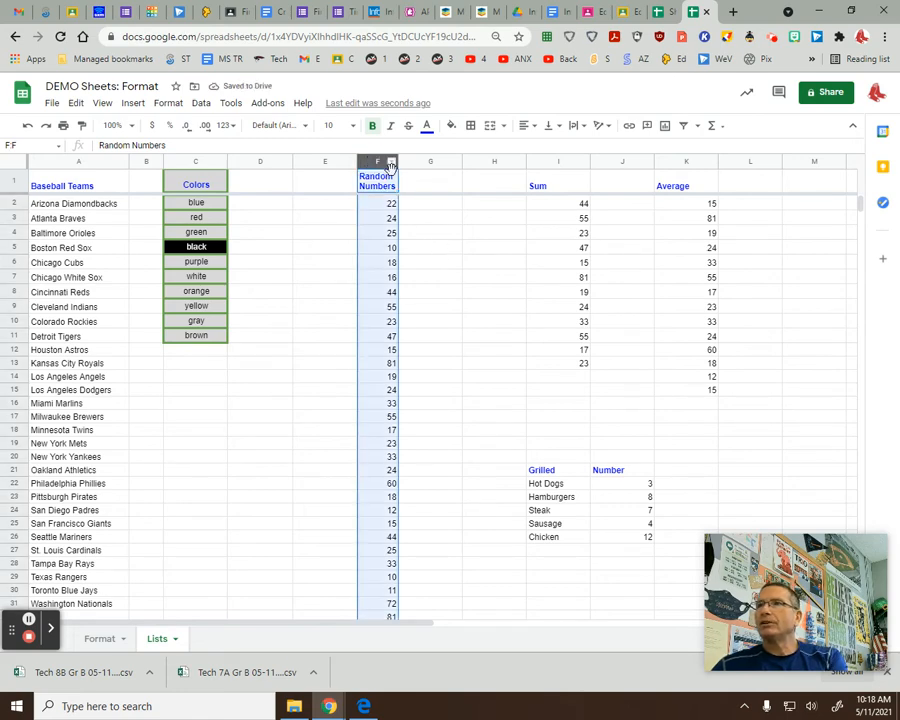
{"action": "left_click", "coordinate": [533, 127]}
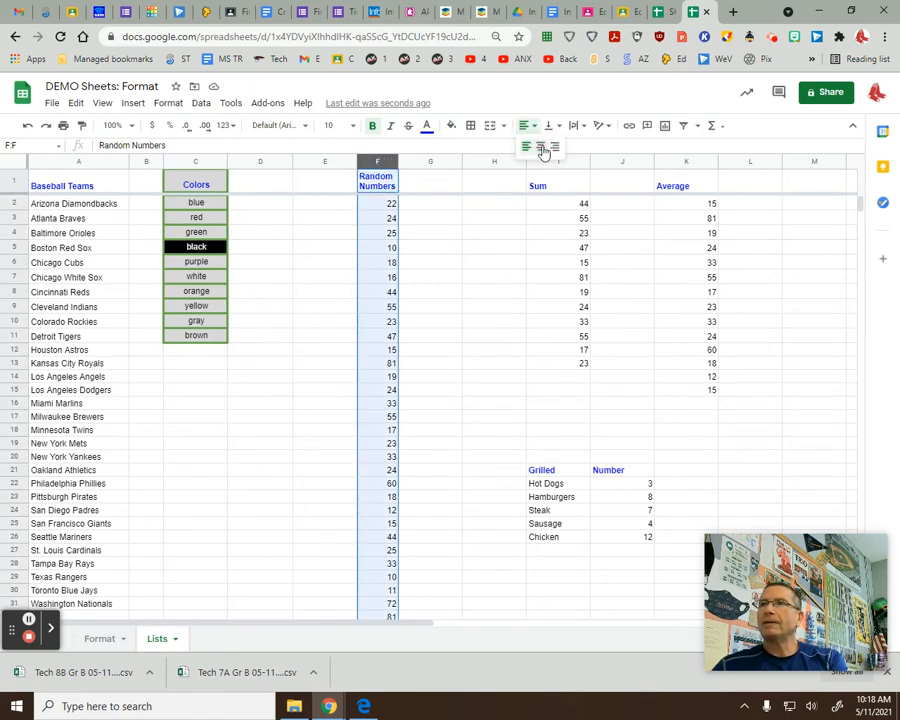
{"action": "left_click", "coordinate": [539, 146]}
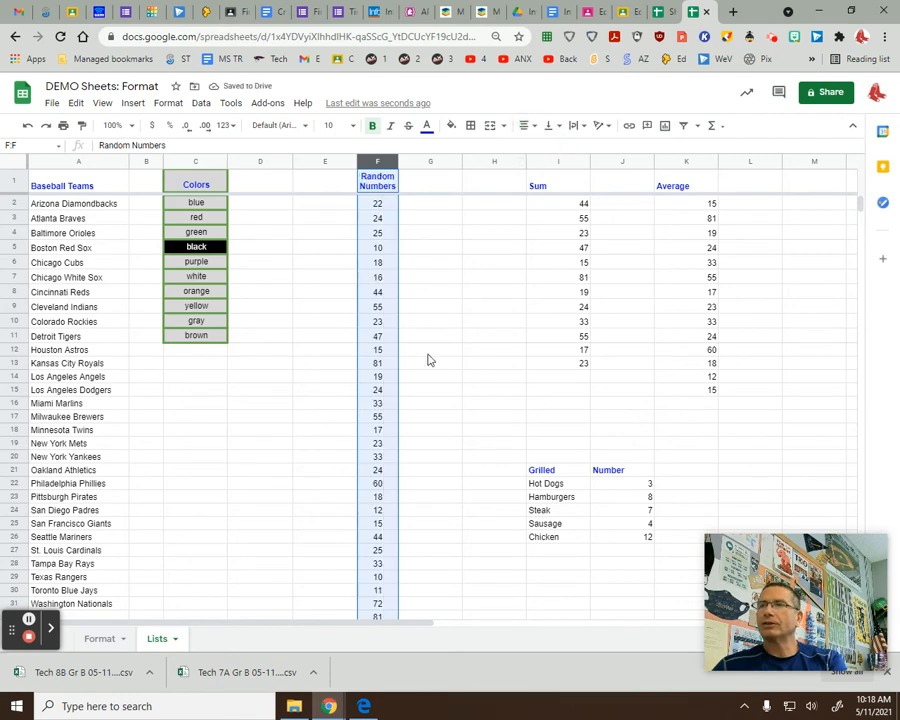
{"action": "left_click", "coordinate": [432, 342]}
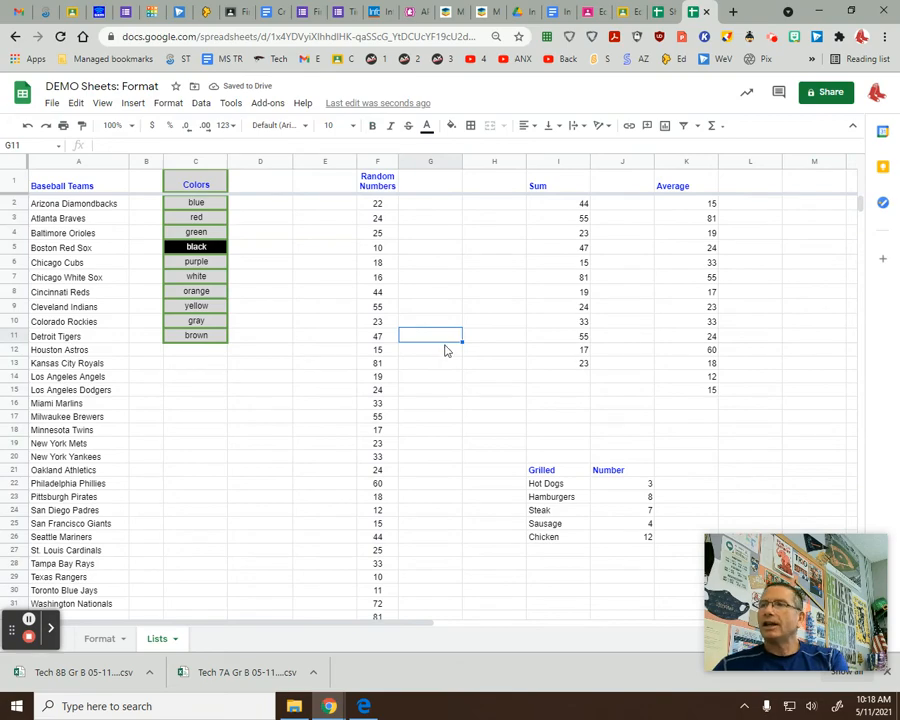
Sort F1:F40 Z→A with a header row, putting 97 at the top.
{"action": "left_click_drag", "start_coordinate": [378, 187], "coordinate": [386, 535]}
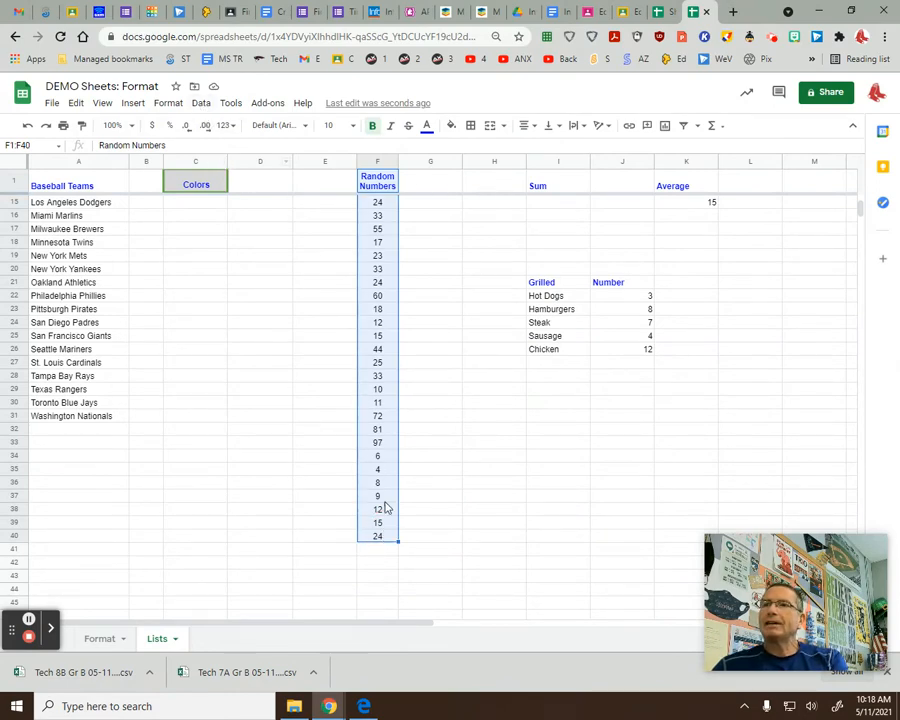
{"action": "left_click", "coordinate": [203, 105]}
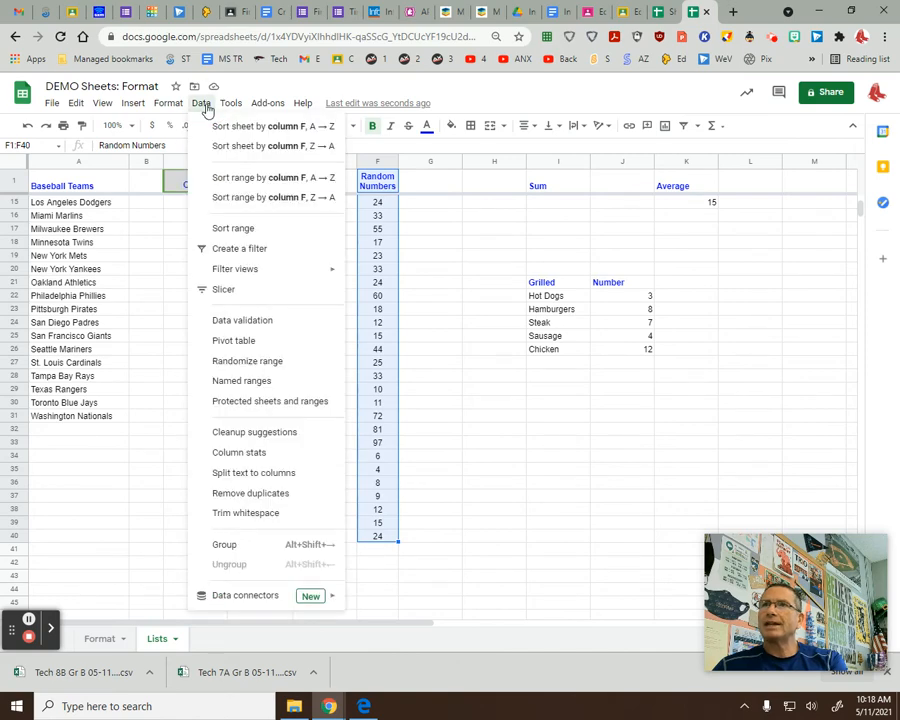
{"action": "left_click", "coordinate": [258, 233]}
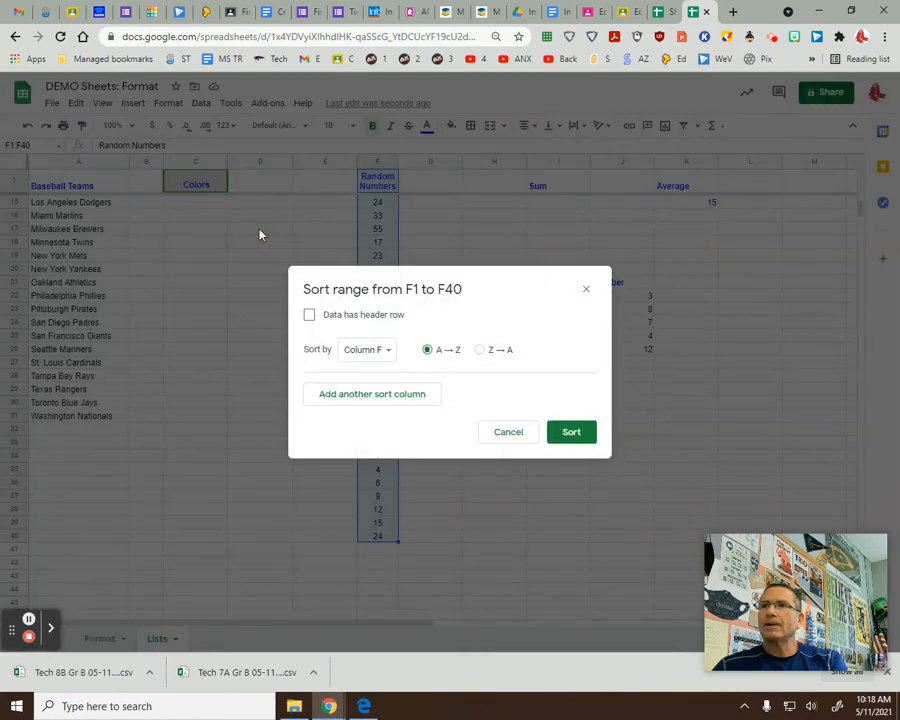
{"action": "left_click", "coordinate": [309, 316]}
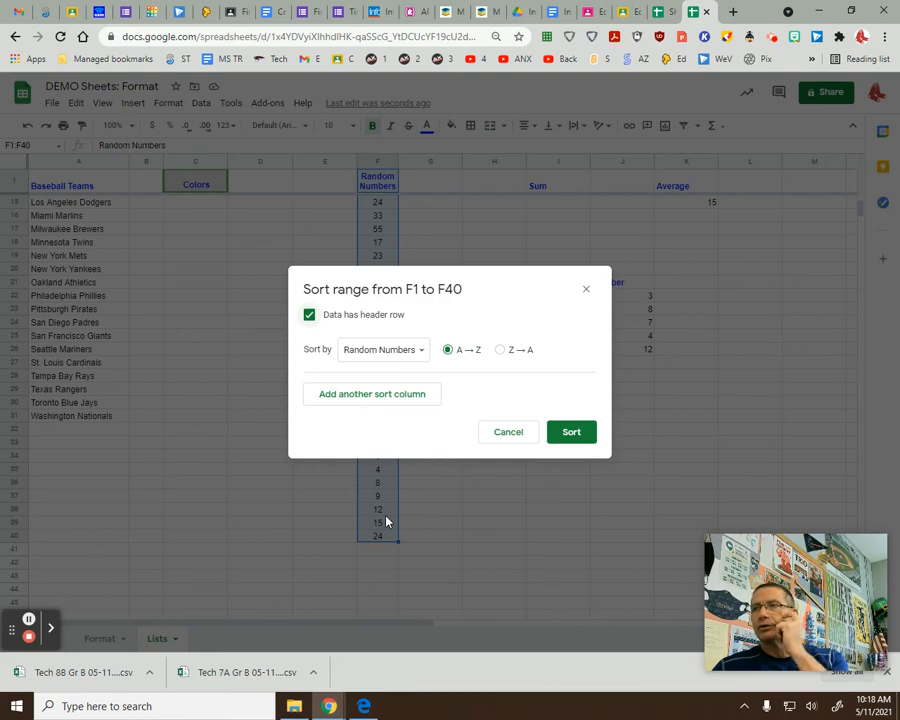
{"action": "left_click", "coordinate": [500, 351]}
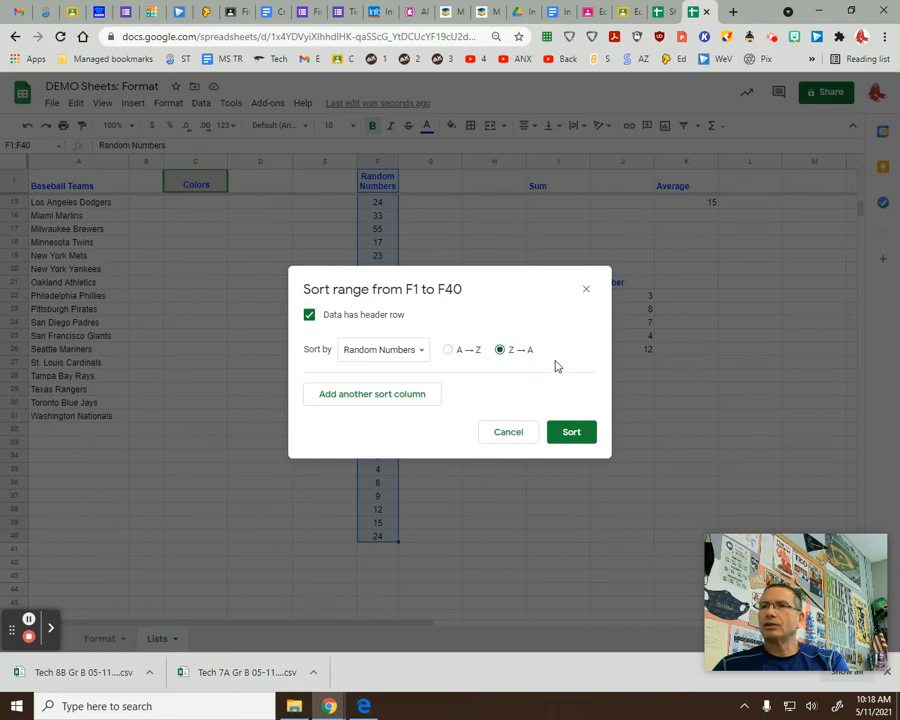
{"action": "left_click", "coordinate": [572, 435]}
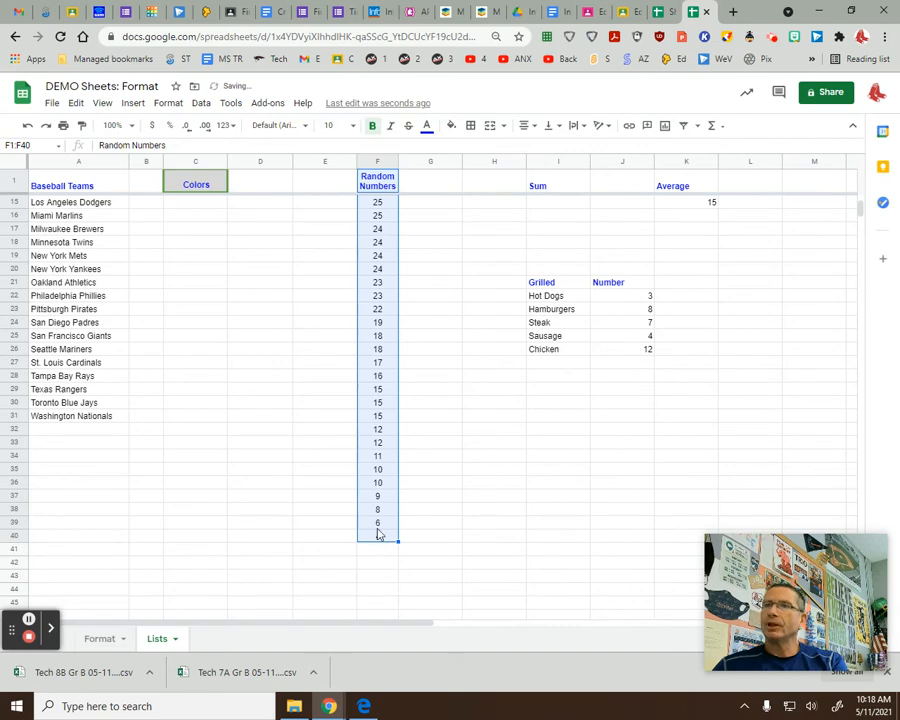
{"action": "left_click_drag", "start_coordinate": [860, 212], "coordinate": [863, 203]}
{"action": "left_click", "coordinate": [503, 273]}
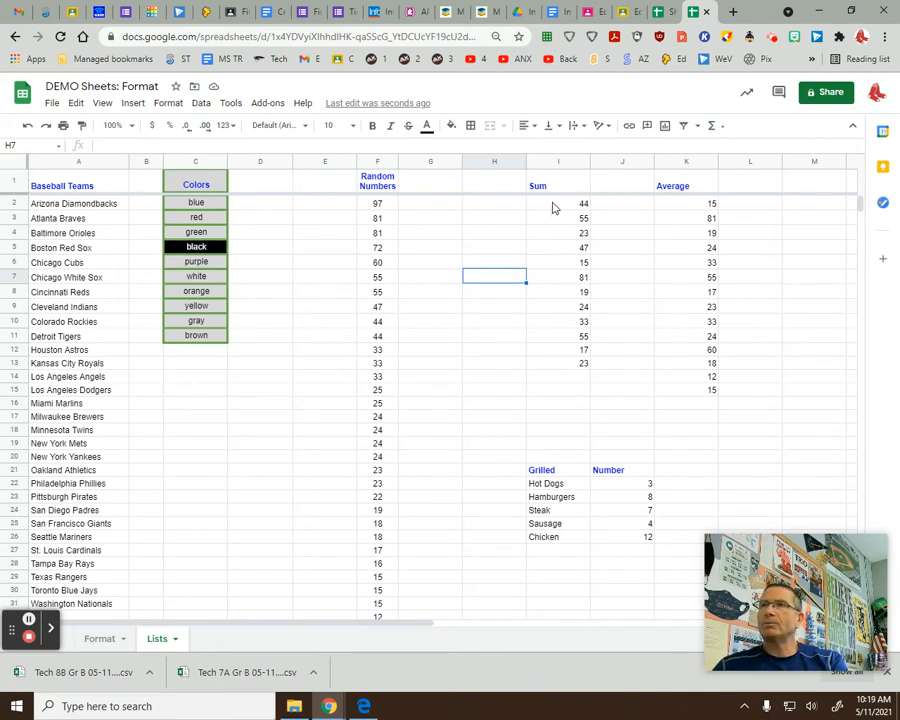
Enter the label TOTAL in cell H14.
{"action": "left_click_drag", "start_coordinate": [551, 204], "coordinate": [560, 376]}
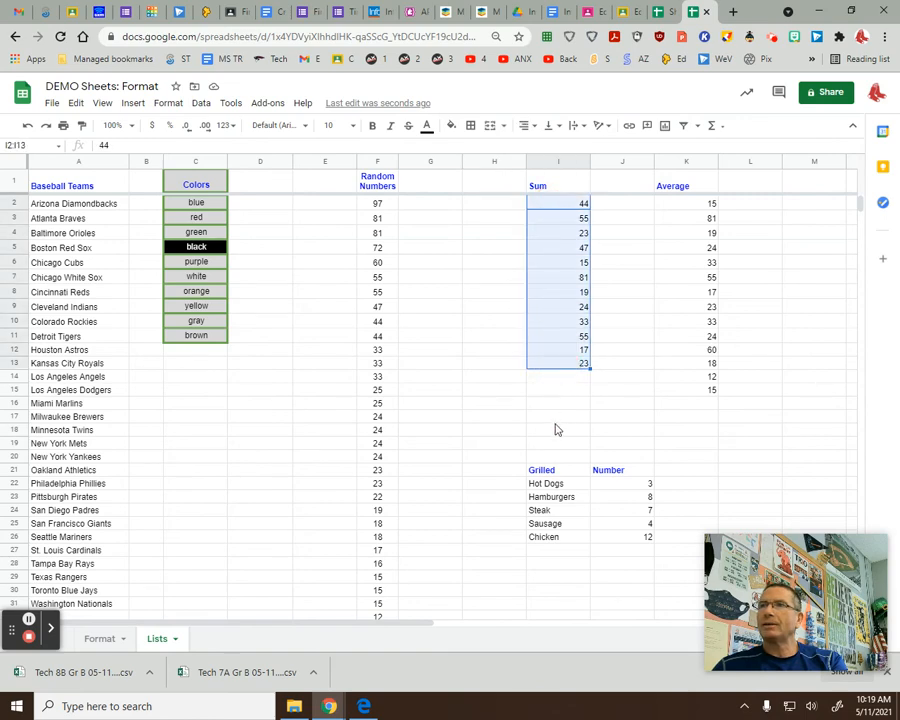
{"action": "left_click", "coordinate": [565, 404]}
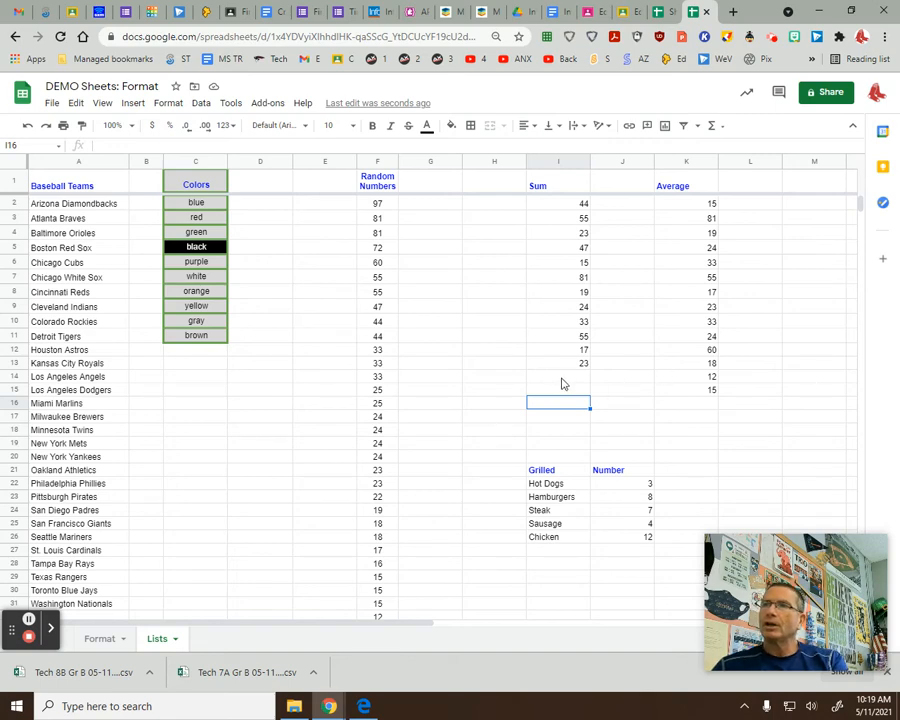
{"action": "left_click", "coordinate": [509, 378]}
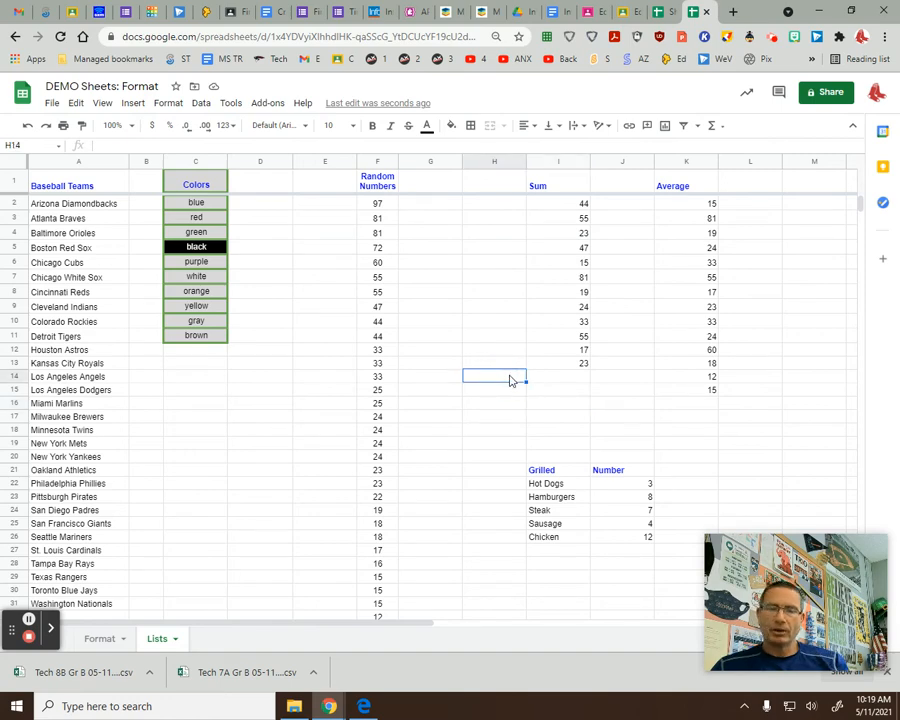
{"action": "type", "text": "TOT"}
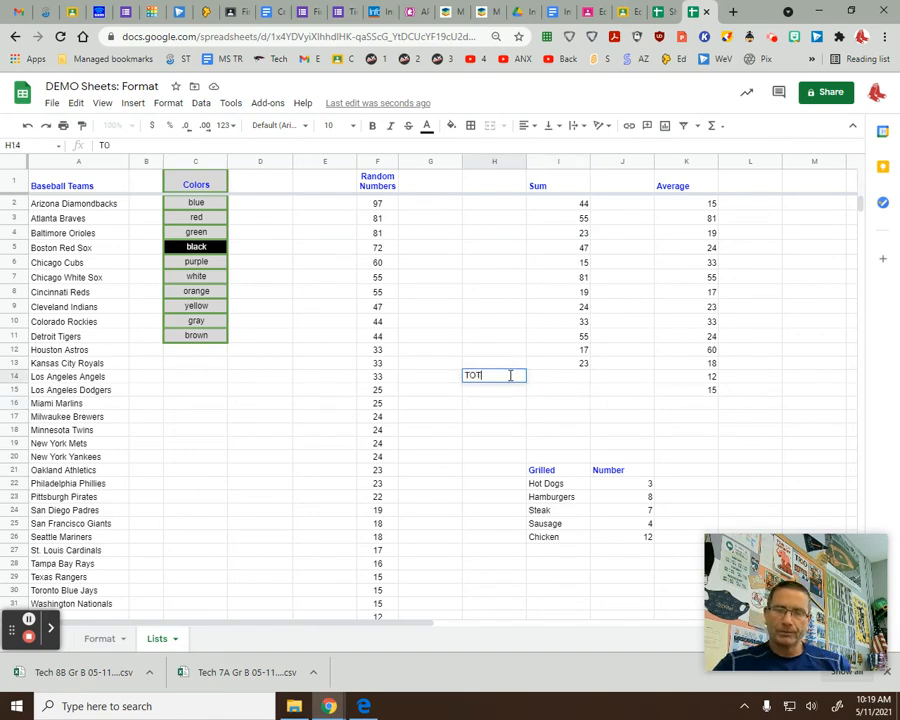
{"action": "type", "text": "AL"}
{"action": "left_click", "coordinate": [508, 424]}
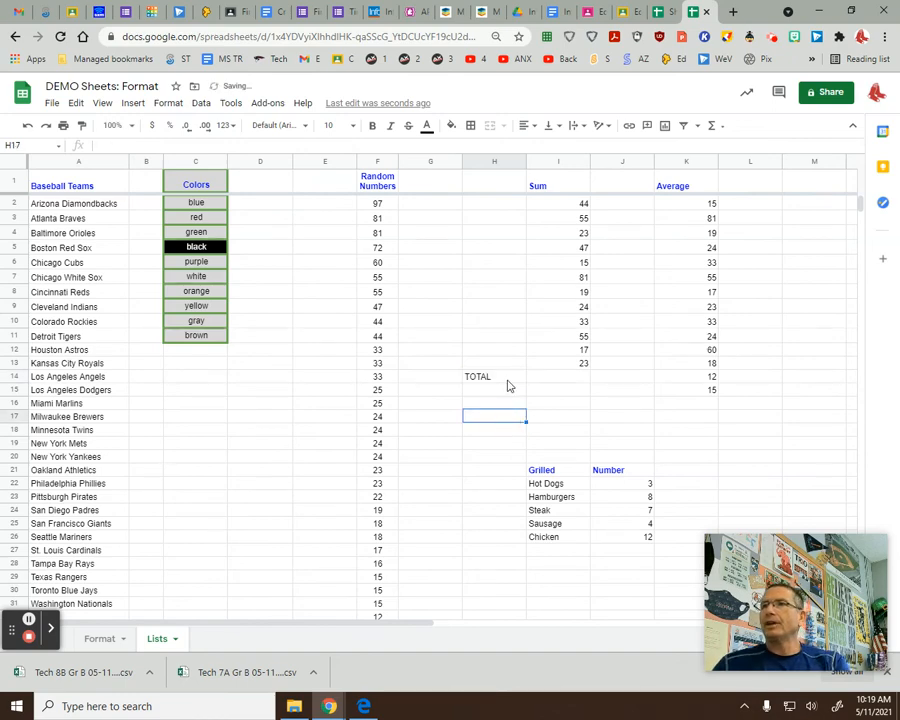
{"action": "left_click", "coordinate": [502, 372]}
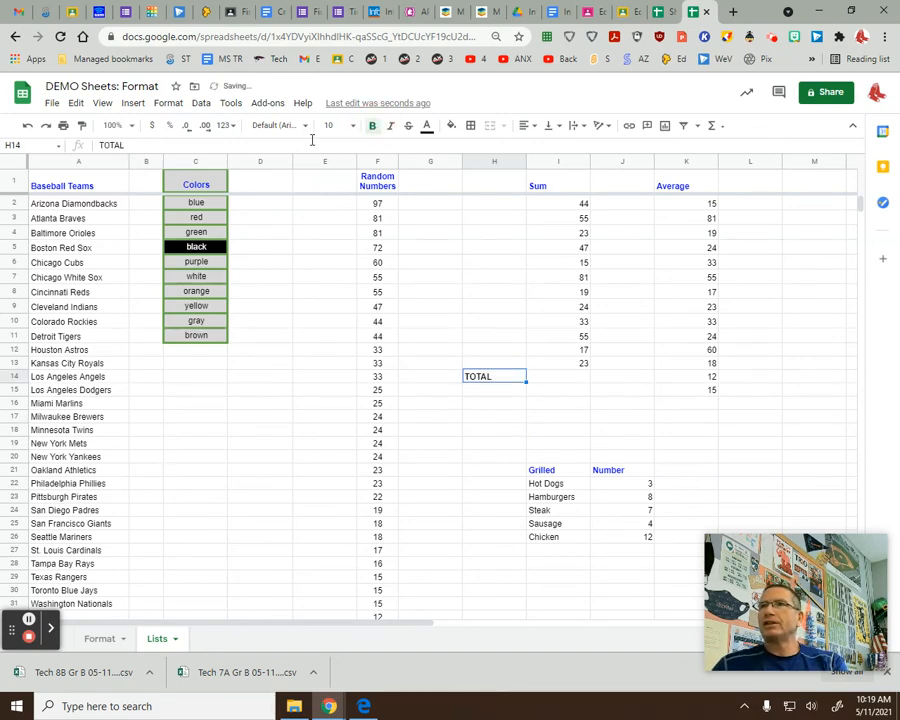
Set the TOTAL label to Impact font and right-align it.
{"action": "left_click", "coordinate": [304, 127]}
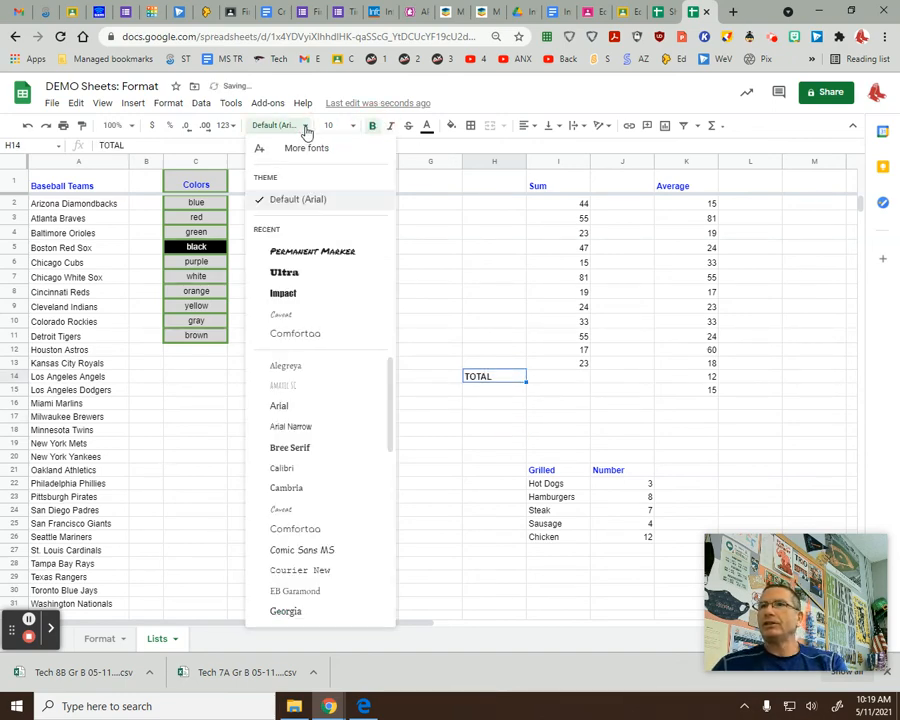
{"action": "left_click", "coordinate": [311, 295]}
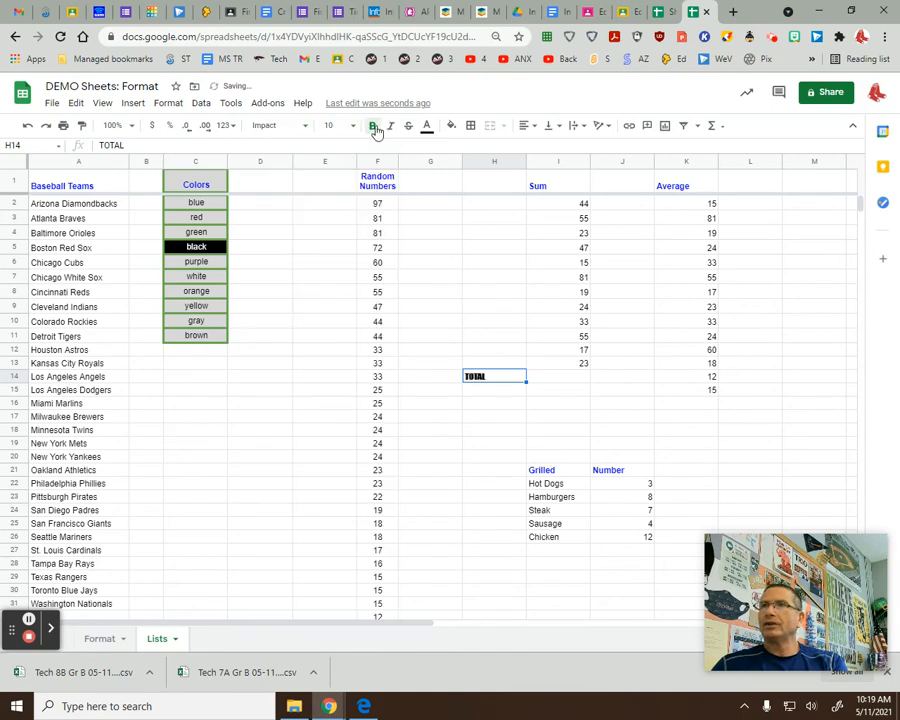
{"action": "left_click", "coordinate": [529, 126]}
{"action": "left_click", "coordinate": [556, 146]}
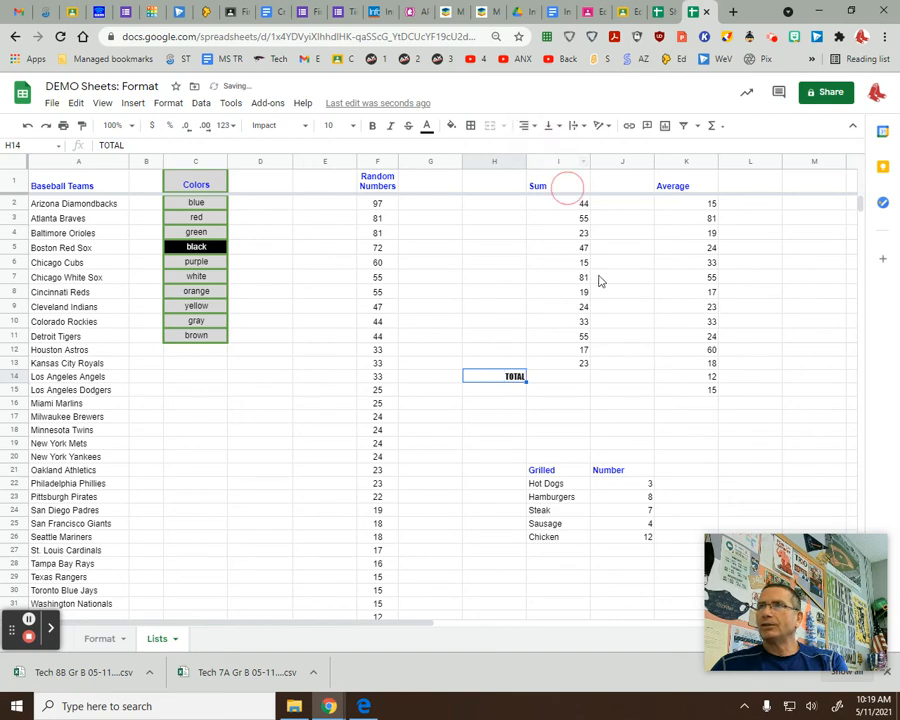
{"action": "left_click", "coordinate": [560, 364]}
{"action": "left_click_drag", "start_coordinate": [554, 378], "coordinate": [556, 191]}
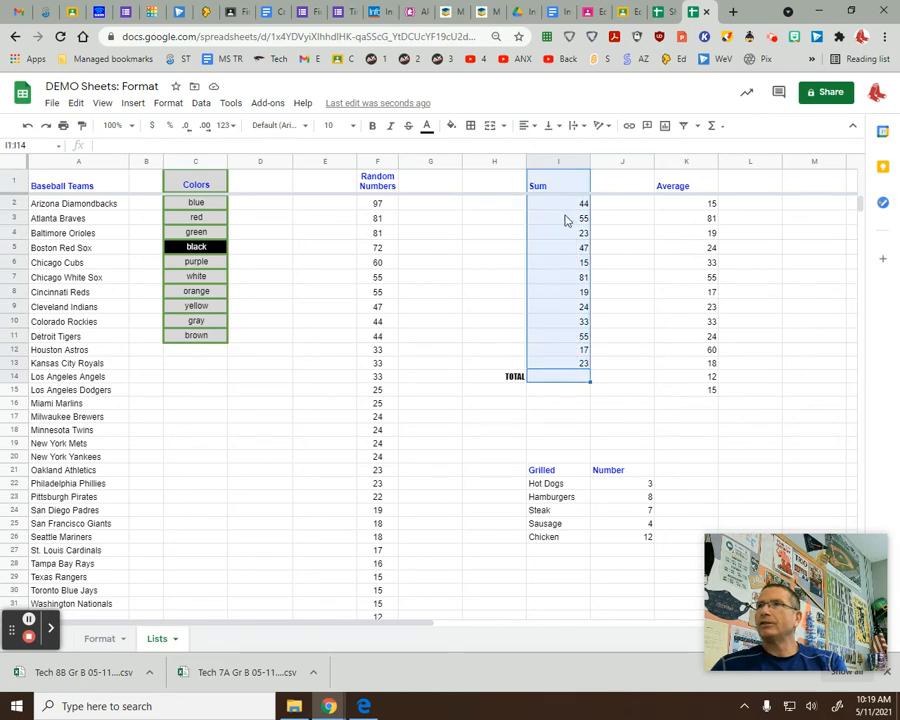
Center the Sum heading and its numbers in I1:I14.
{"action": "left_click", "coordinate": [533, 127]}
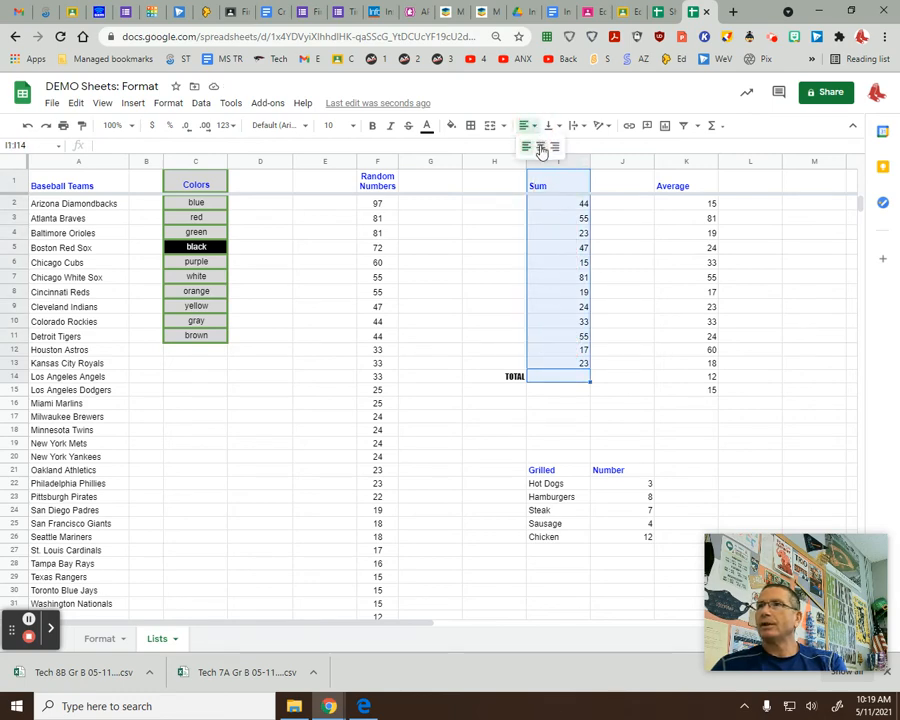
{"action": "left_click", "coordinate": [540, 146]}
{"action": "left_click", "coordinate": [494, 305]}
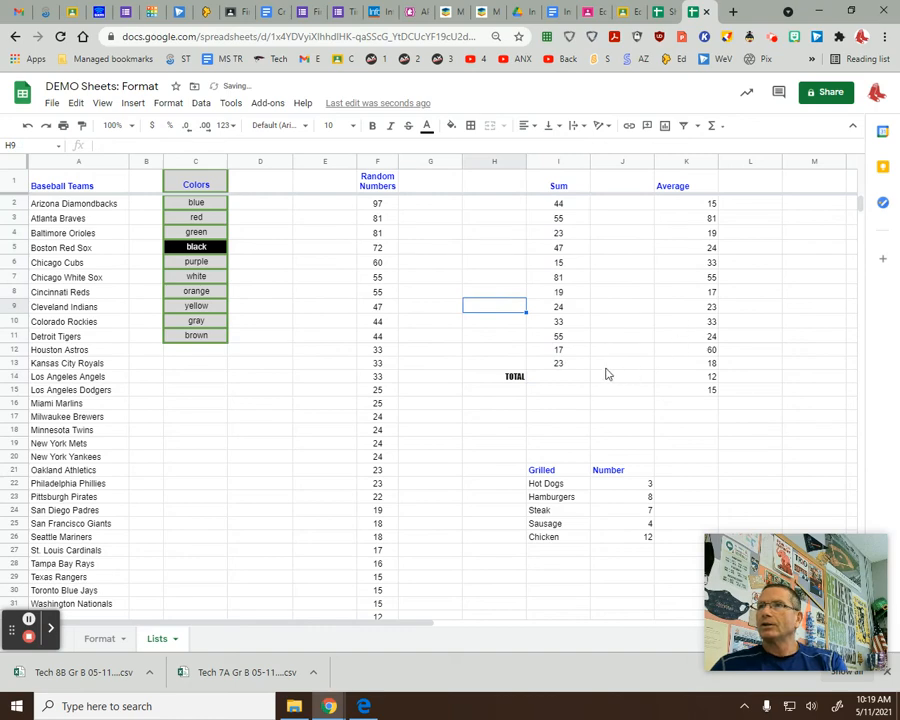
{"action": "left_click", "coordinate": [553, 376]}
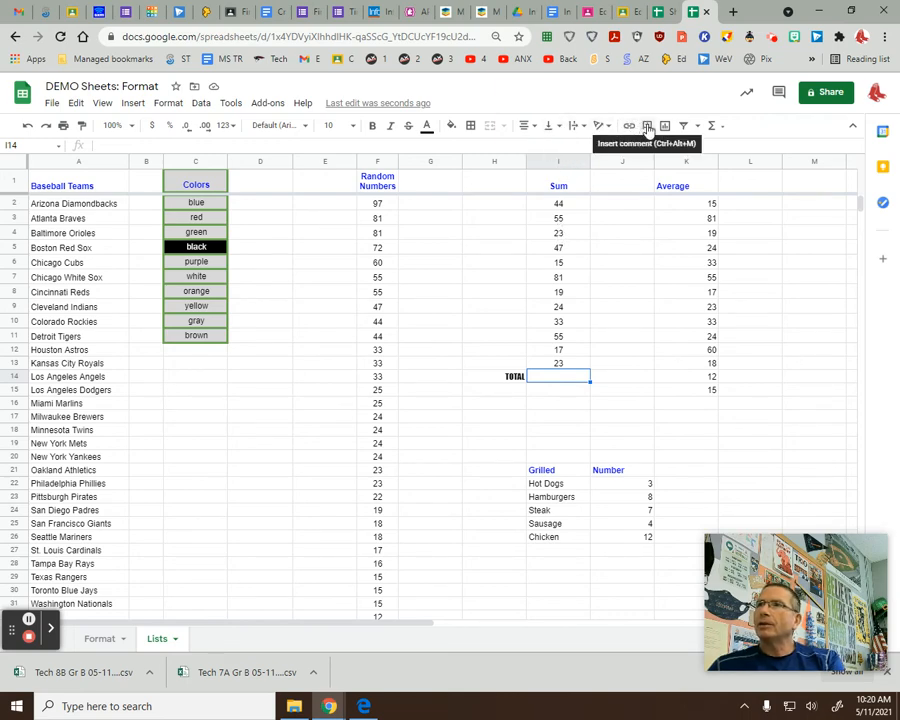
Enter =SUM(I2:I13) in I14 so the Sum column totals 436.
{"action": "left_click", "coordinate": [722, 130]}
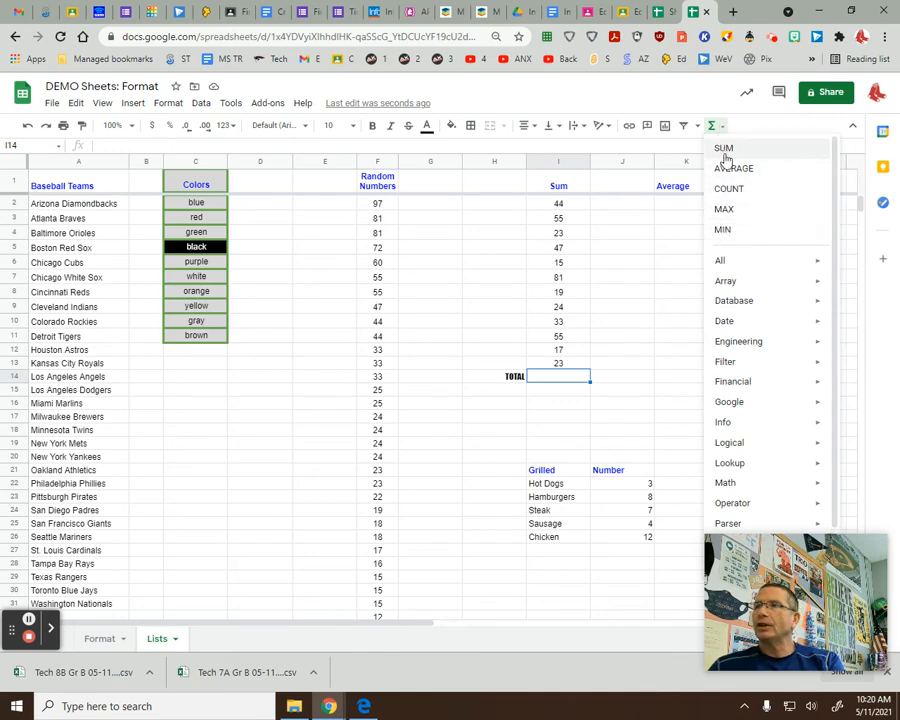
{"action": "mouse_move", "coordinate": [748, 501]}
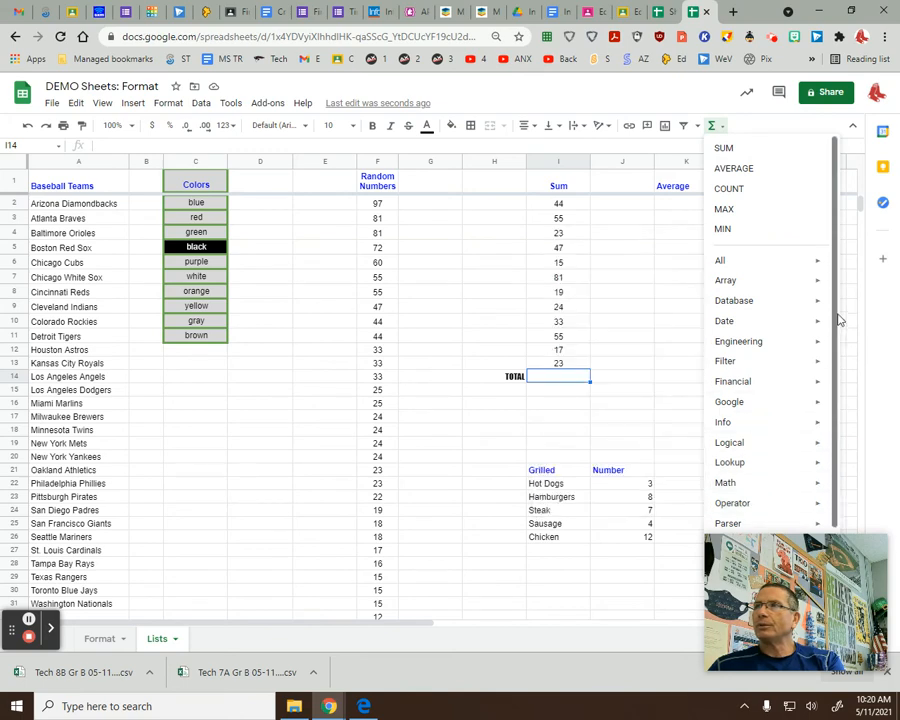
{"action": "left_click_drag", "start_coordinate": [836, 296], "coordinate": [836, 364]}
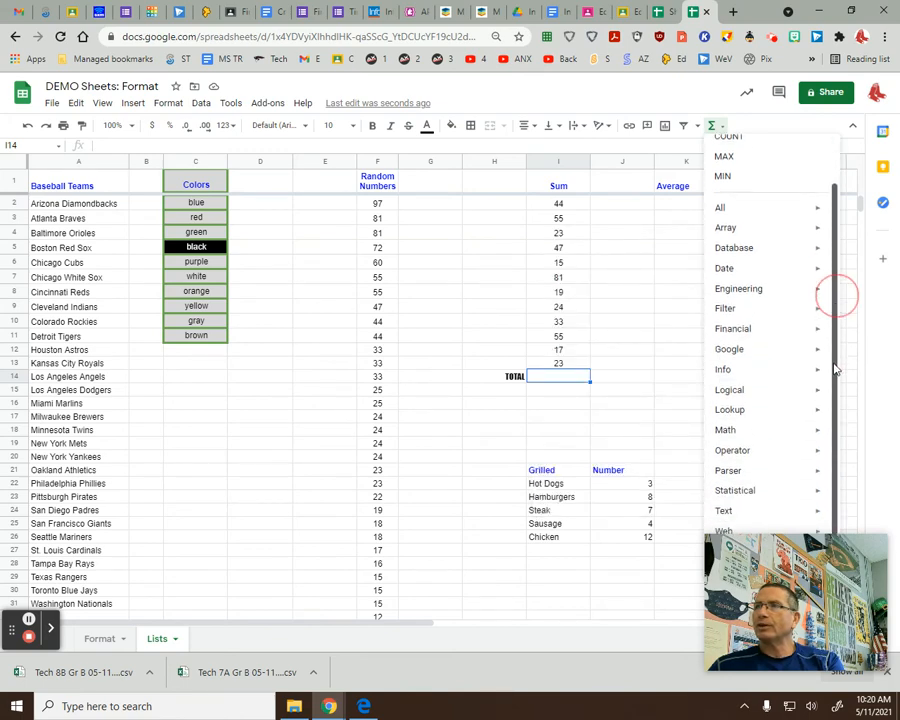
{"action": "scroll", "coordinate": [836, 369], "scroll_direction": "up", "scroll_amount": 2}
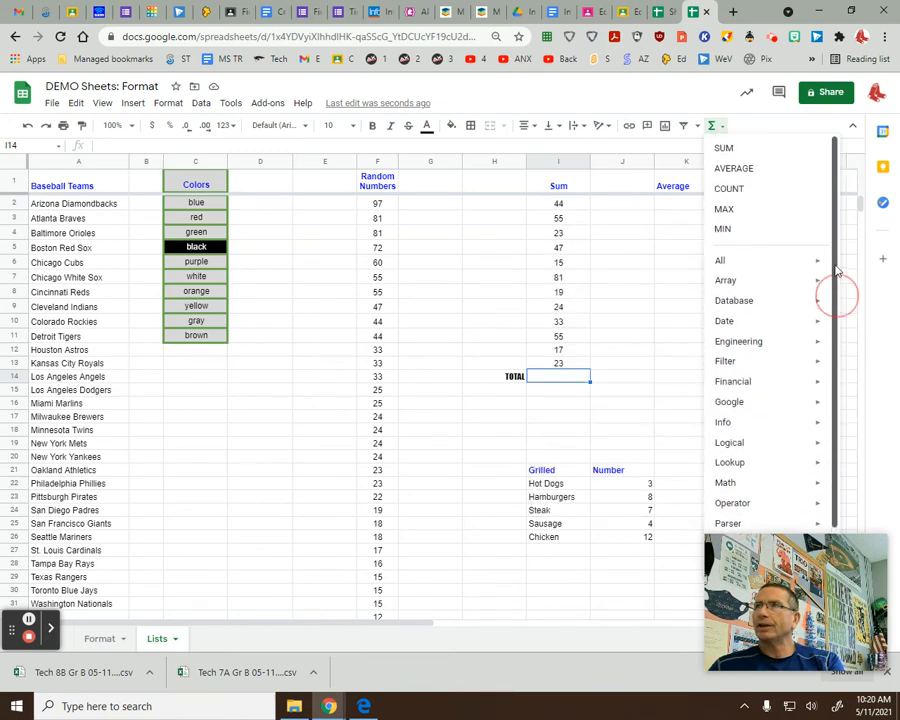
{"action": "left_click", "coordinate": [731, 150]}
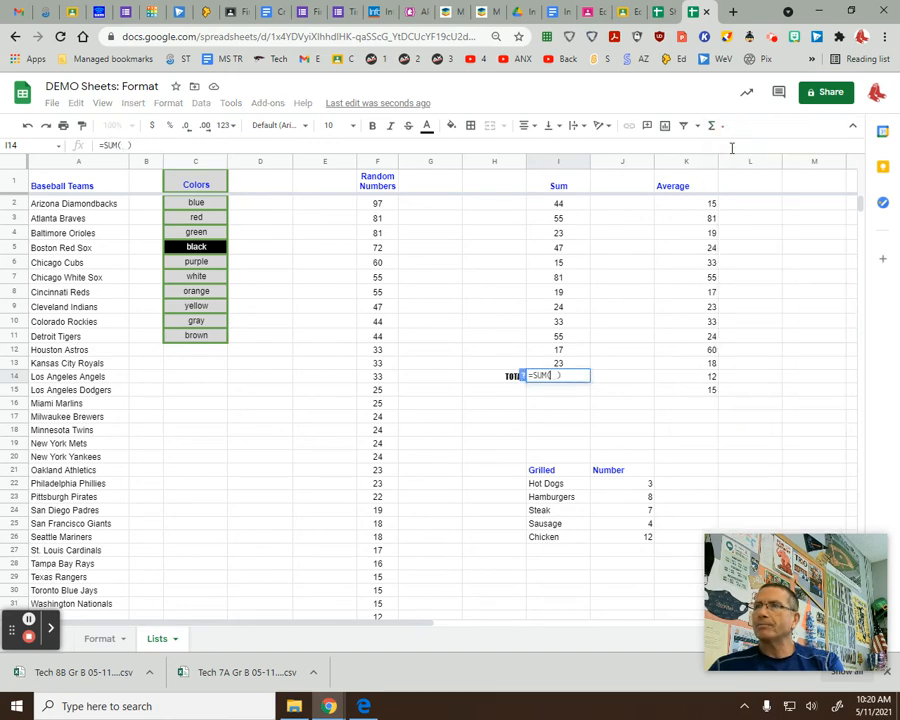
{"action": "left_click", "coordinate": [556, 377]}
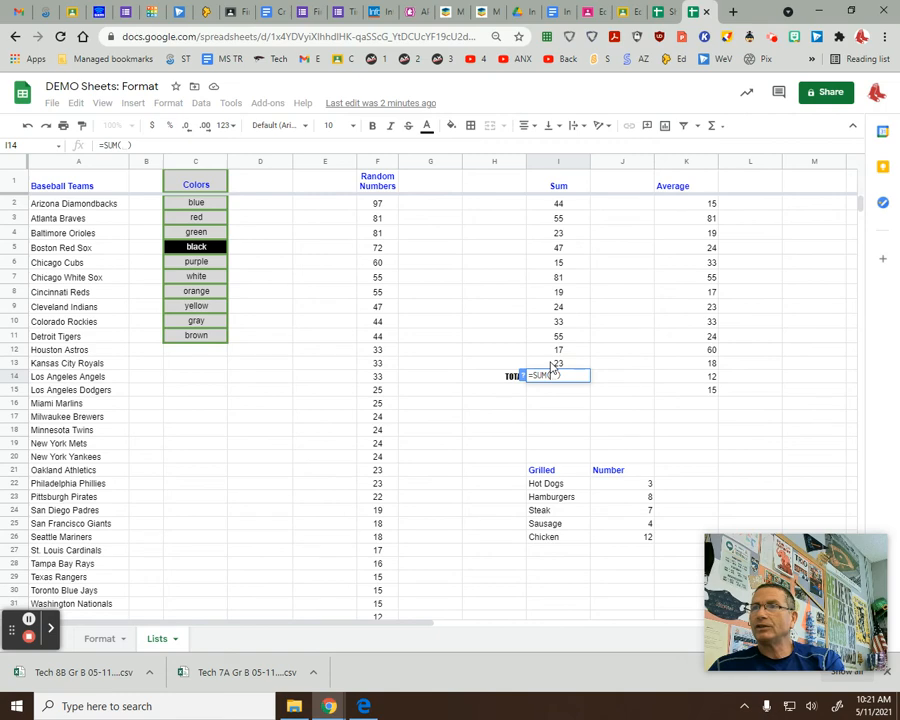
{"action": "left_click_drag", "start_coordinate": [552, 365], "coordinate": [557, 211]}
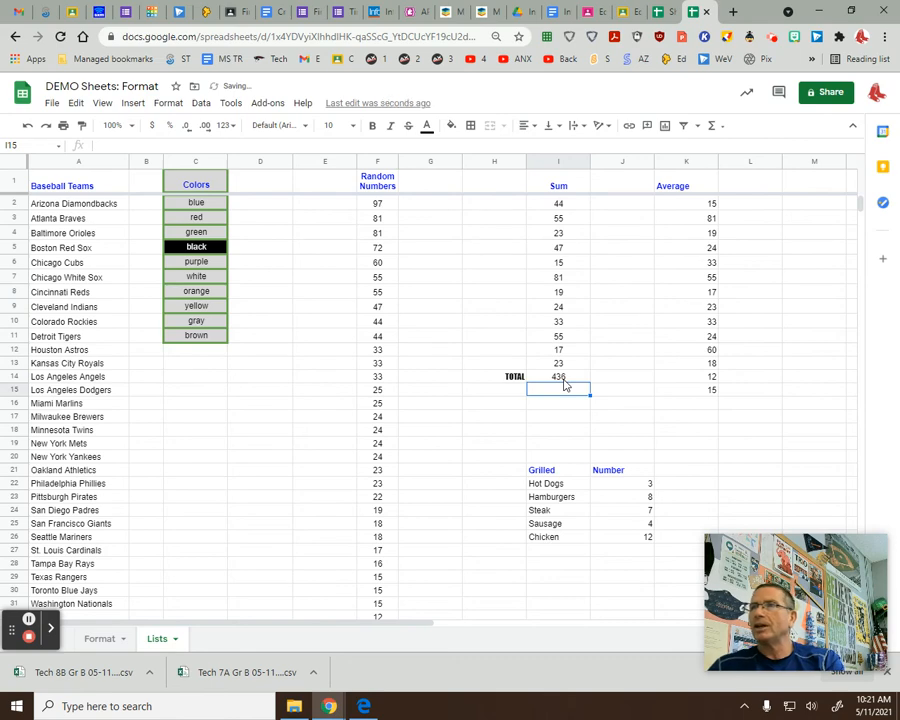
{"action": "left_click", "coordinate": [565, 379]}
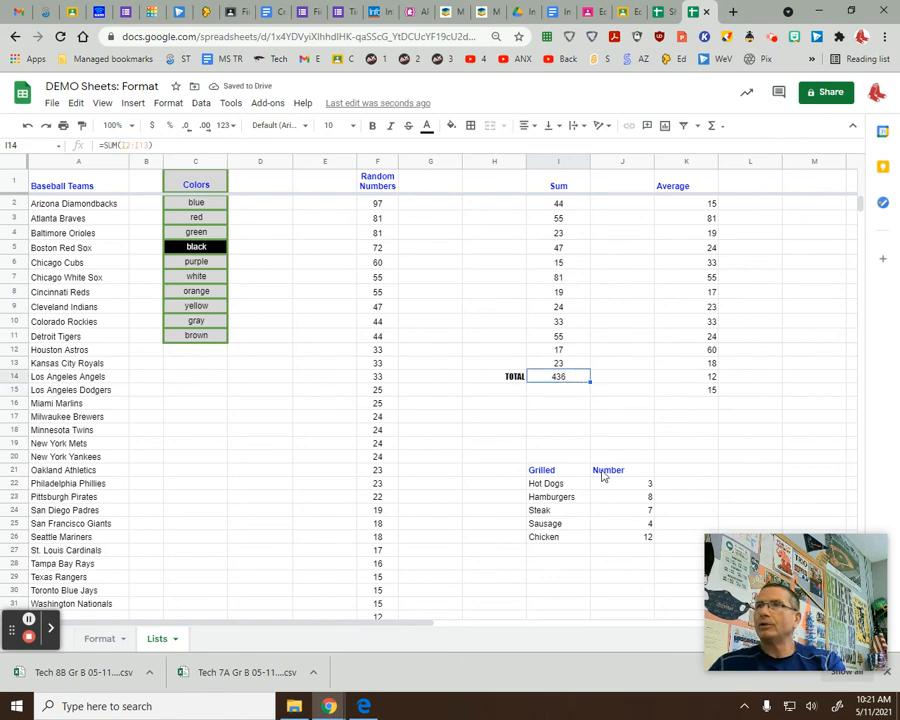
{"action": "left_click", "coordinate": [372, 126]}
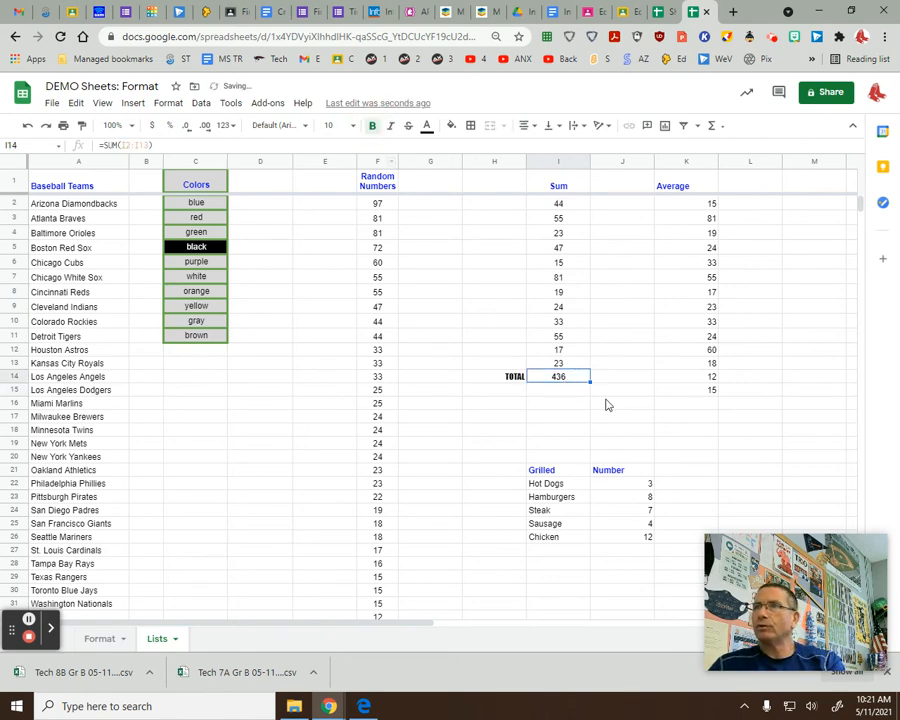
{"action": "left_click", "coordinate": [584, 403]}
{"action": "left_click_drag", "start_coordinate": [576, 381], "coordinate": [510, 374]}
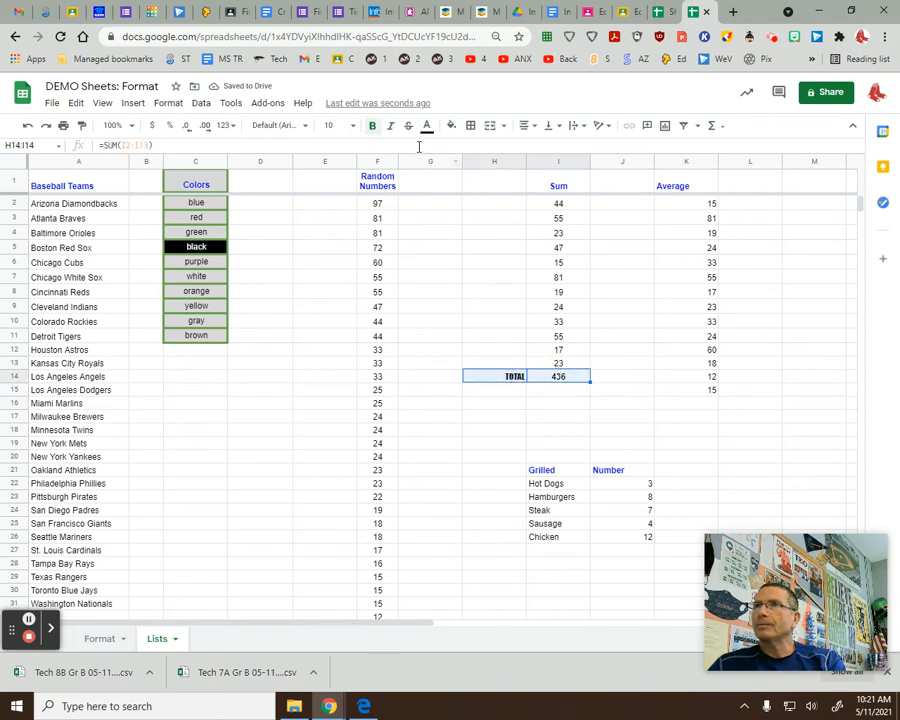
{"action": "left_click", "coordinate": [470, 125]}
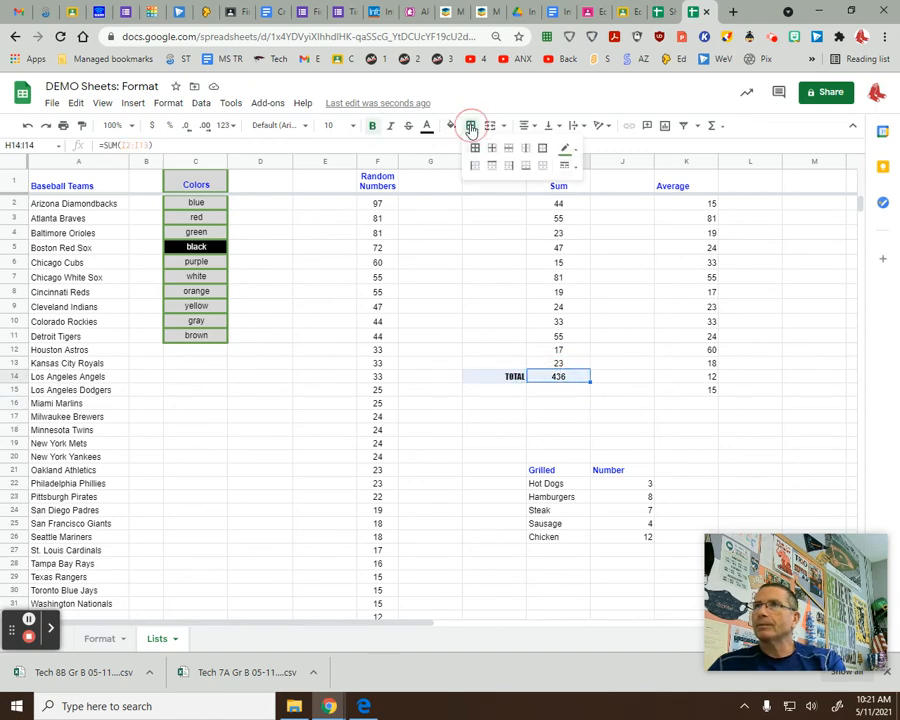
{"action": "left_click", "coordinate": [542, 149]}
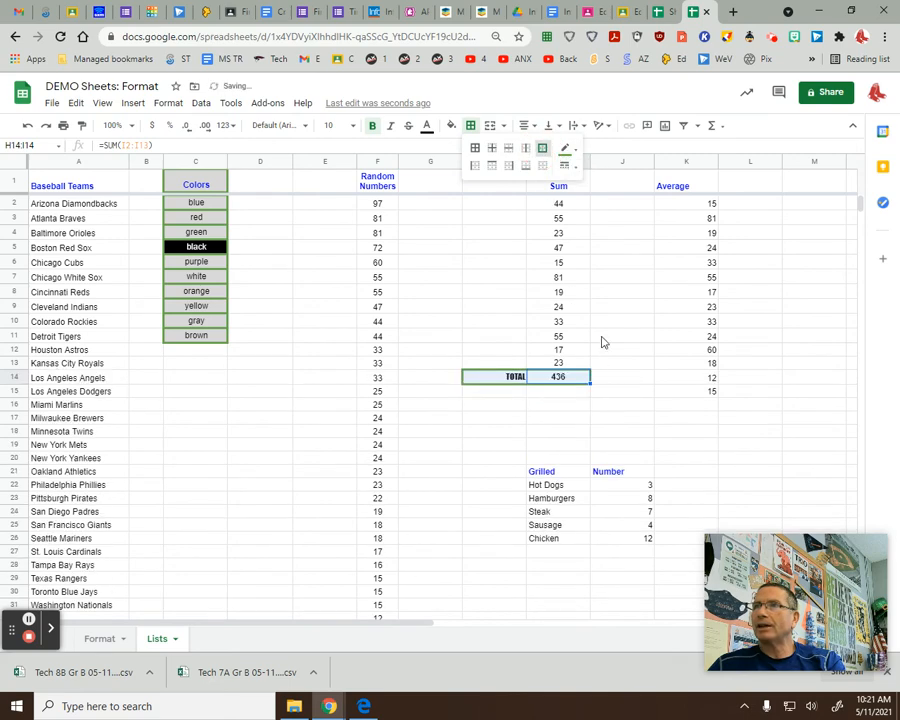
{"action": "left_click", "coordinate": [567, 149]}
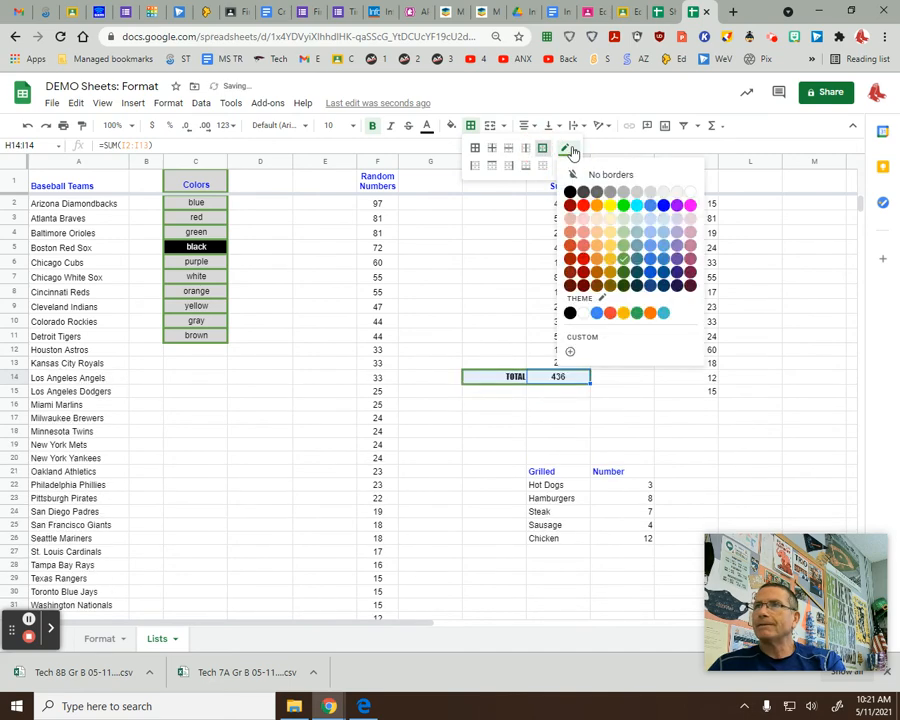
{"action": "left_click", "coordinate": [597, 205]}
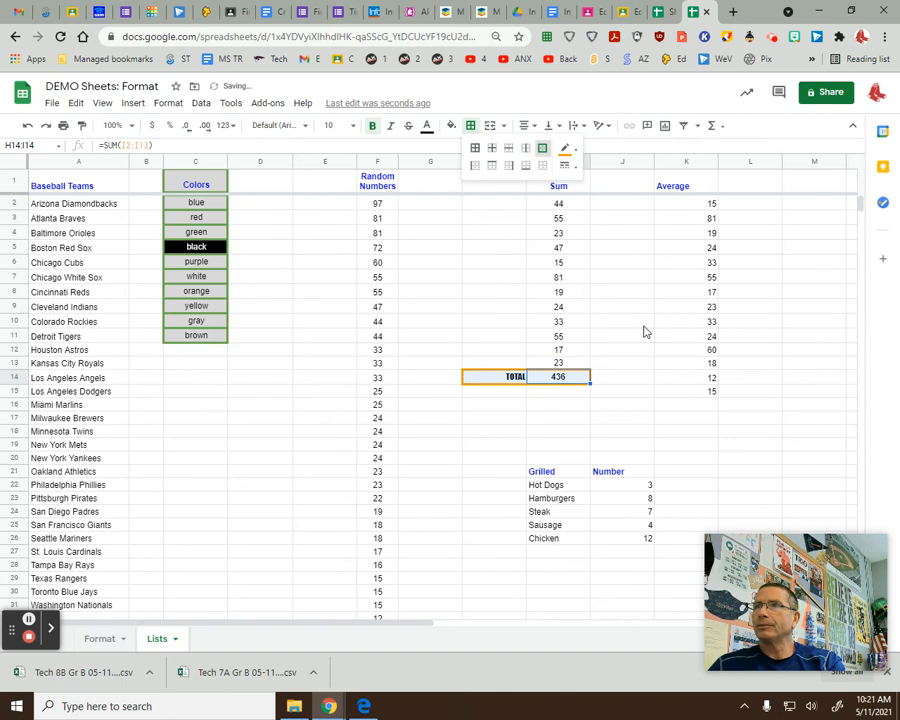
{"action": "left_click", "coordinate": [565, 166]}
{"action": "left_click", "coordinate": [600, 235]}
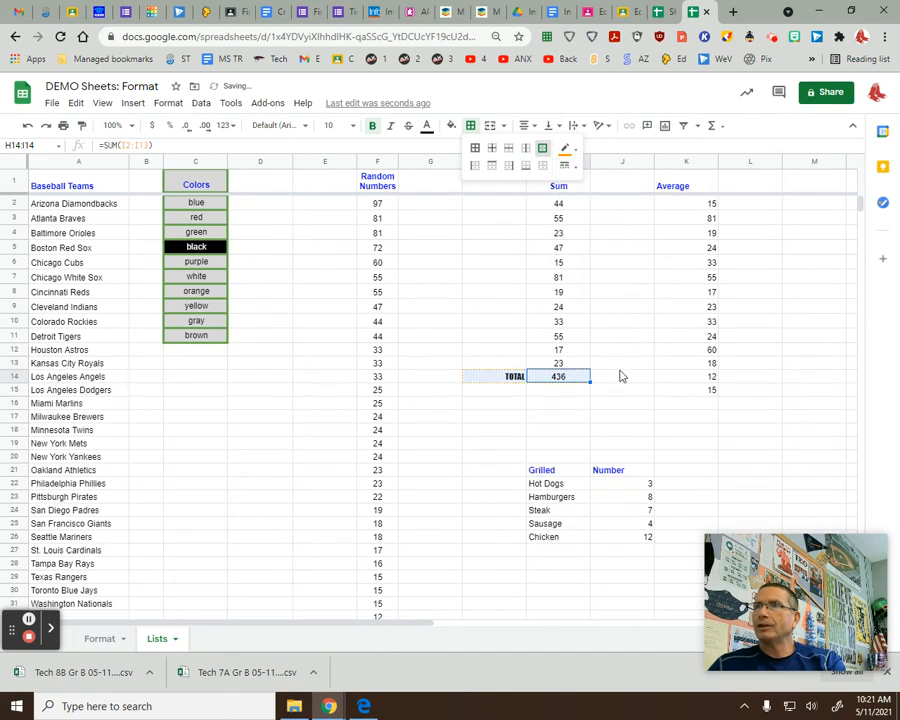
{"action": "left_click", "coordinate": [640, 338]}
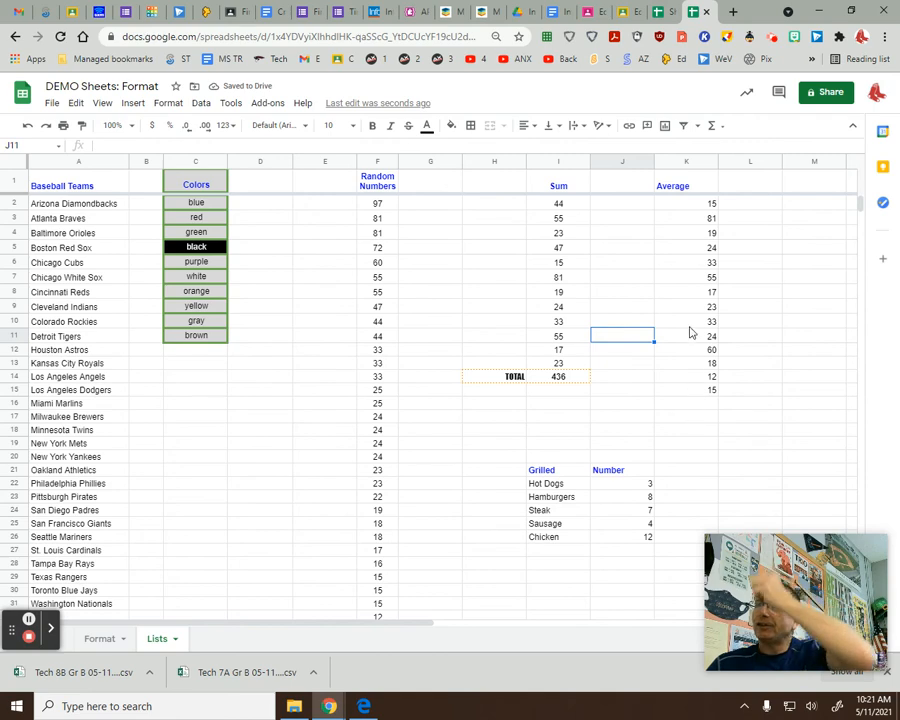
Center-align the Average column, K1 through K16.
{"action": "left_click", "coordinate": [690, 189]}
{"action": "left_click_drag", "start_coordinate": [690, 189], "coordinate": [693, 404]}
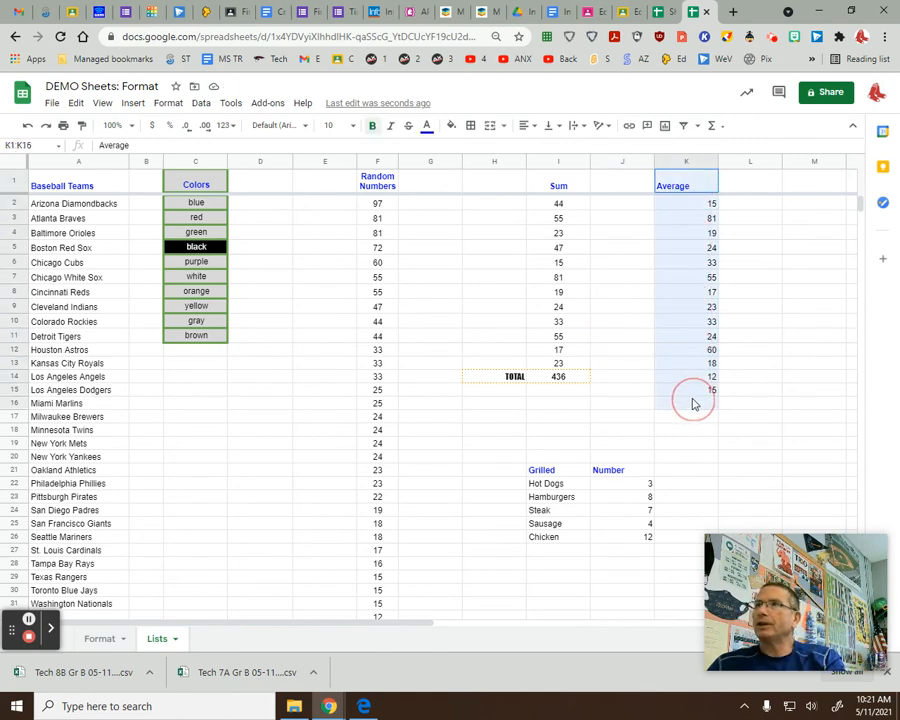
{"action": "left_click", "coordinate": [525, 125]}
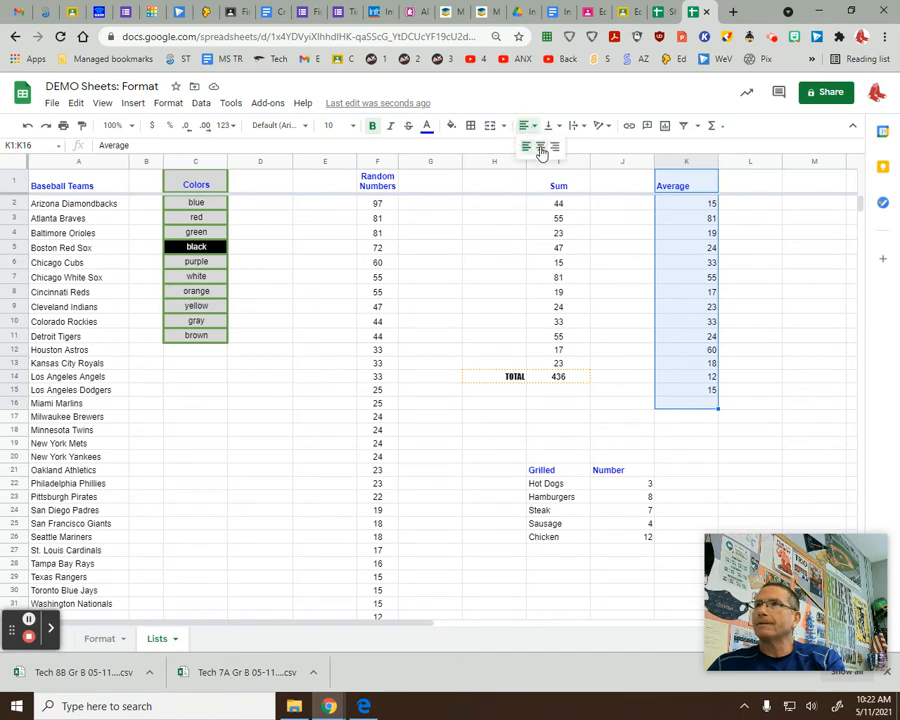
{"action": "left_click", "coordinate": [541, 149]}
Add a right-aligned 'Average' label in J16 using the Impact font.
{"action": "left_click", "coordinate": [629, 404]}
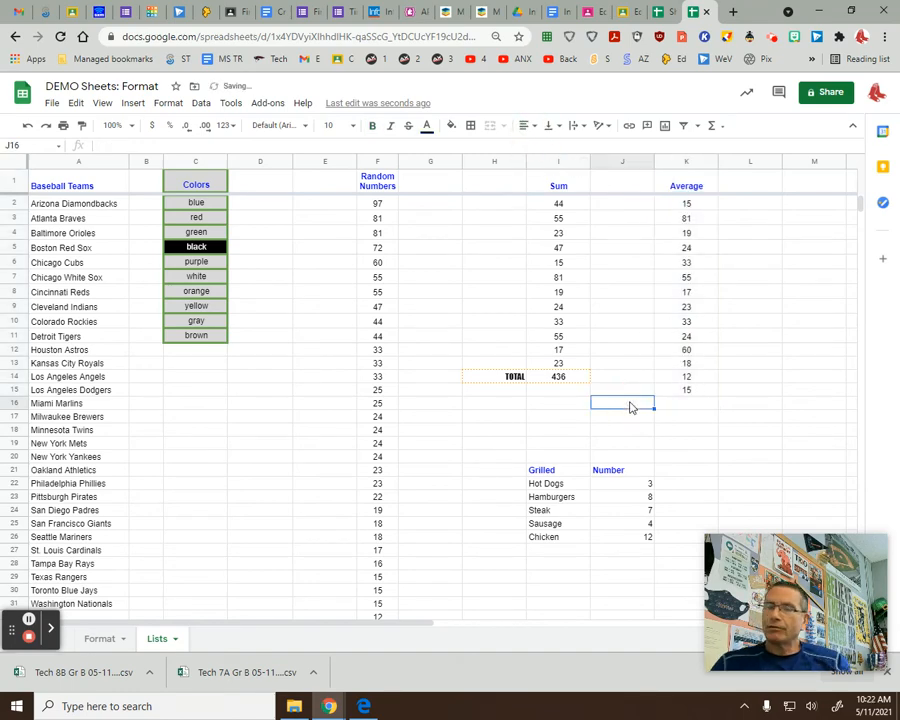
{"action": "type", "text": "Average"}
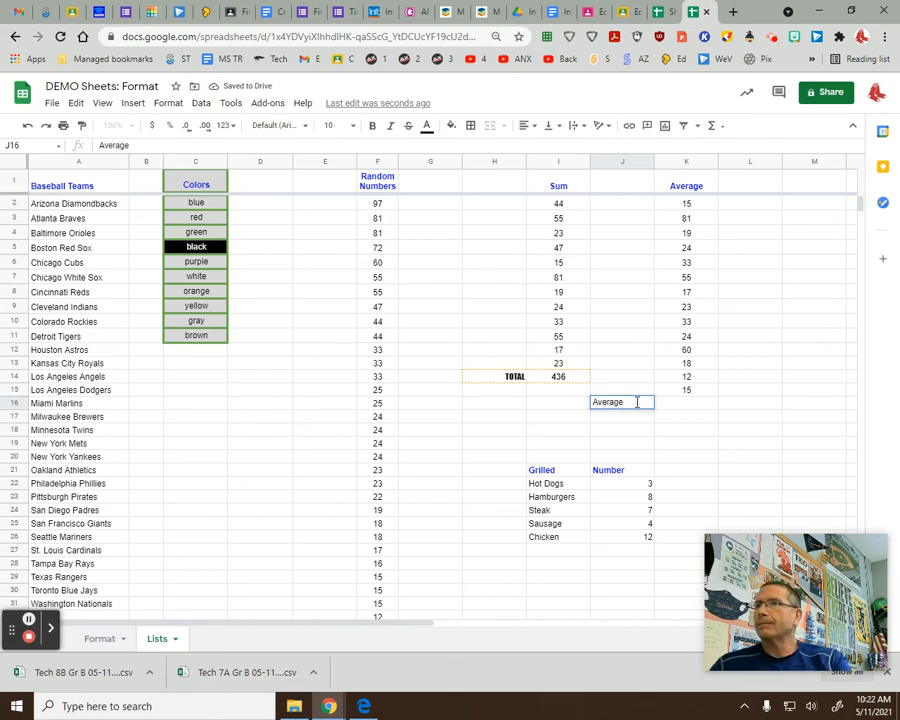
{"action": "key", "text": "Return"}
{"action": "left_click", "coordinate": [644, 405]}
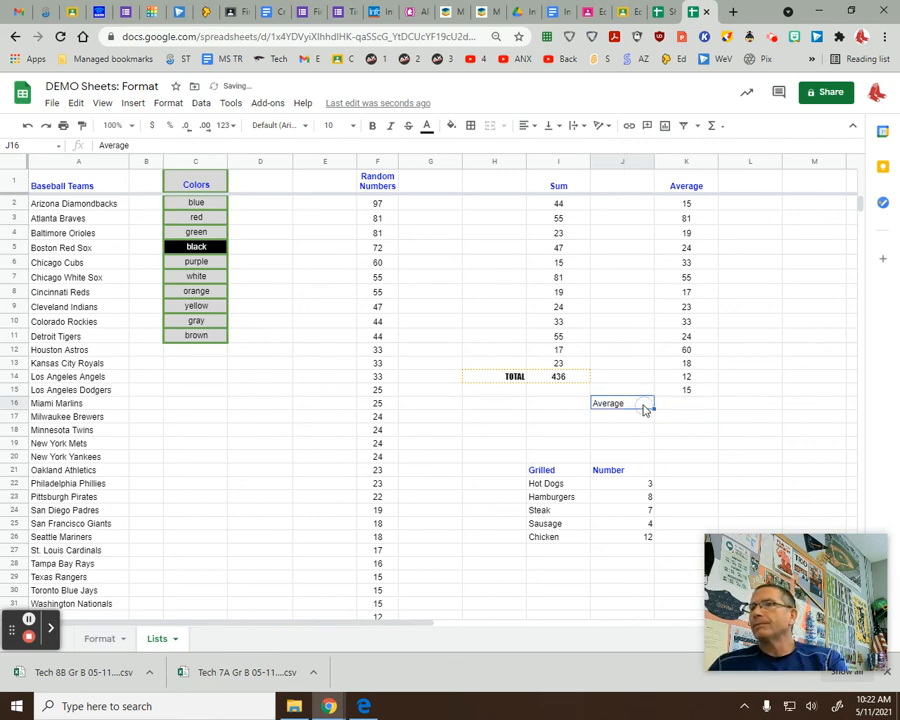
{"action": "left_click", "coordinate": [532, 134]}
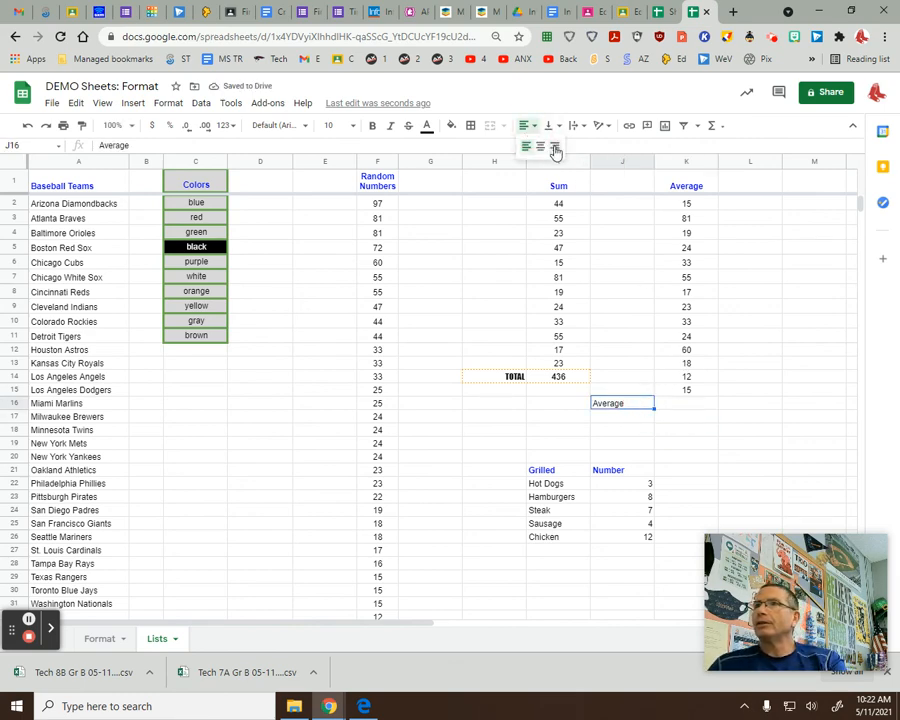
{"action": "left_click", "coordinate": [555, 146]}
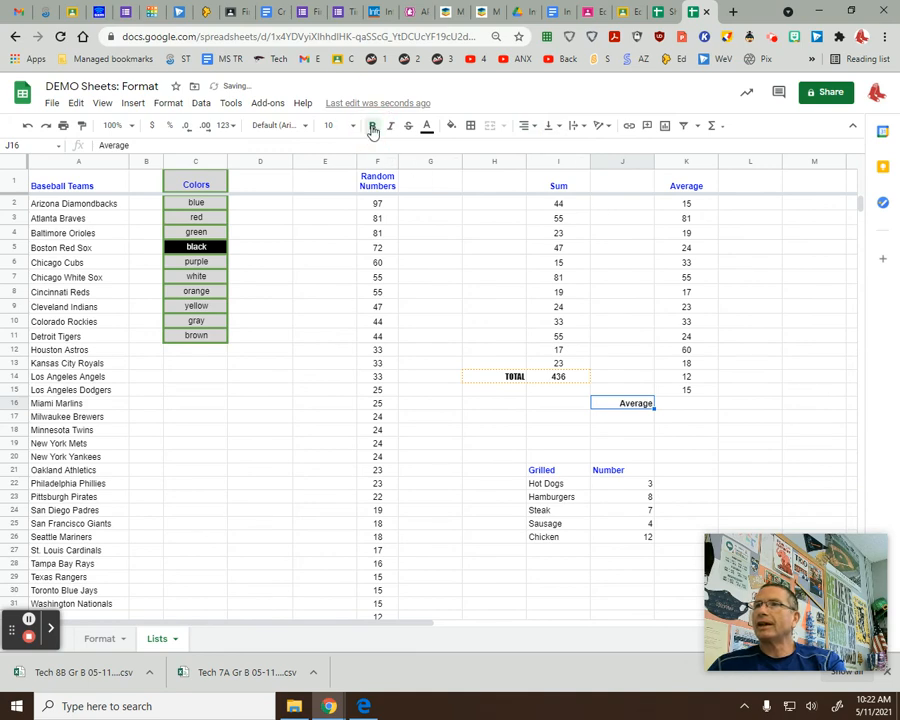
{"action": "left_click", "coordinate": [304, 126]}
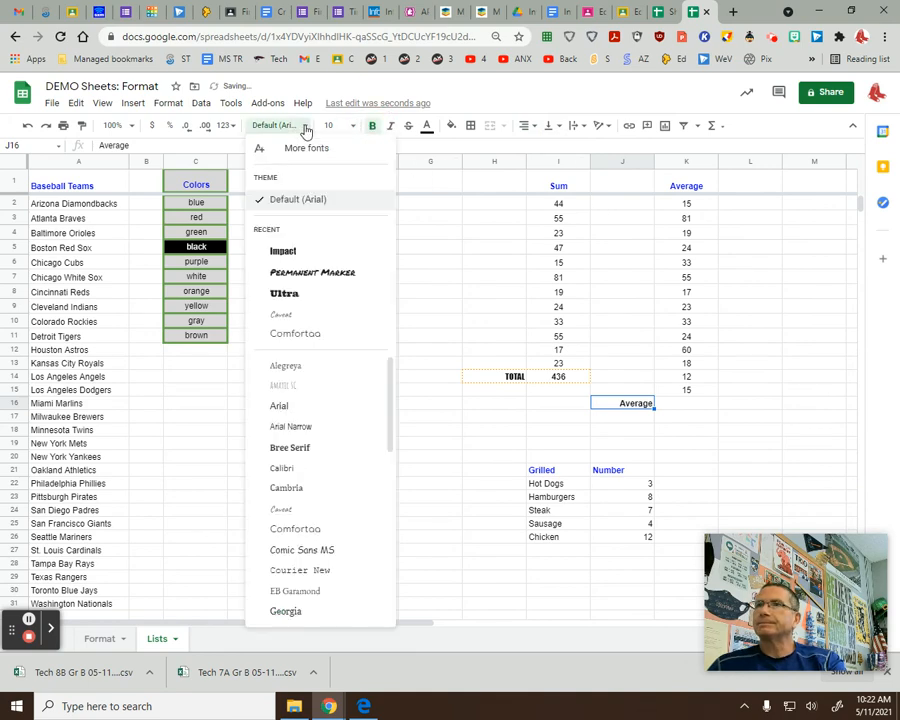
{"action": "left_click", "coordinate": [304, 251]}
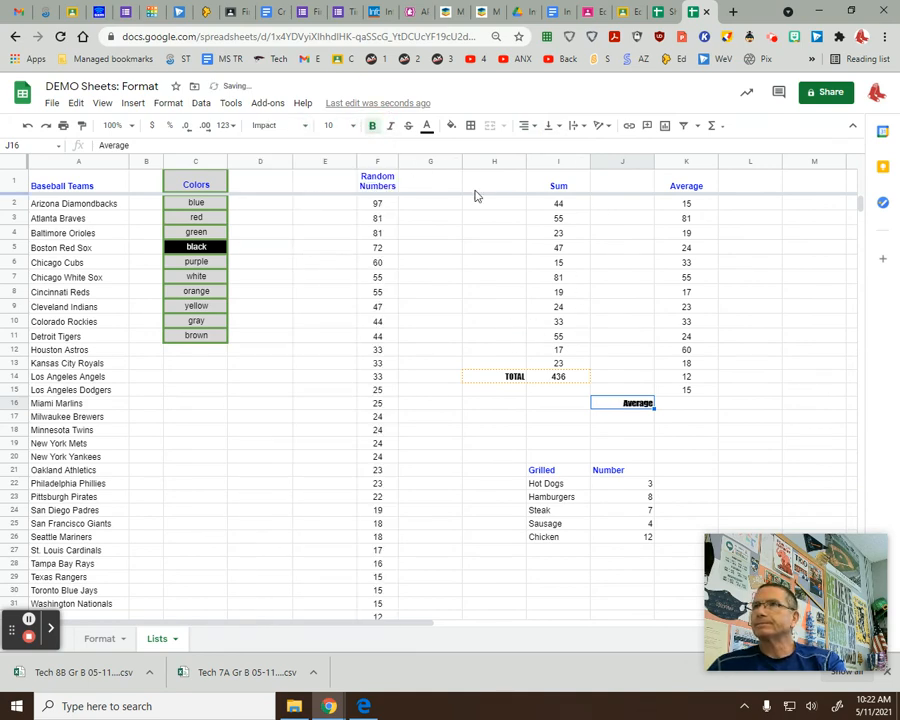
{"action": "left_click", "coordinate": [690, 404]}
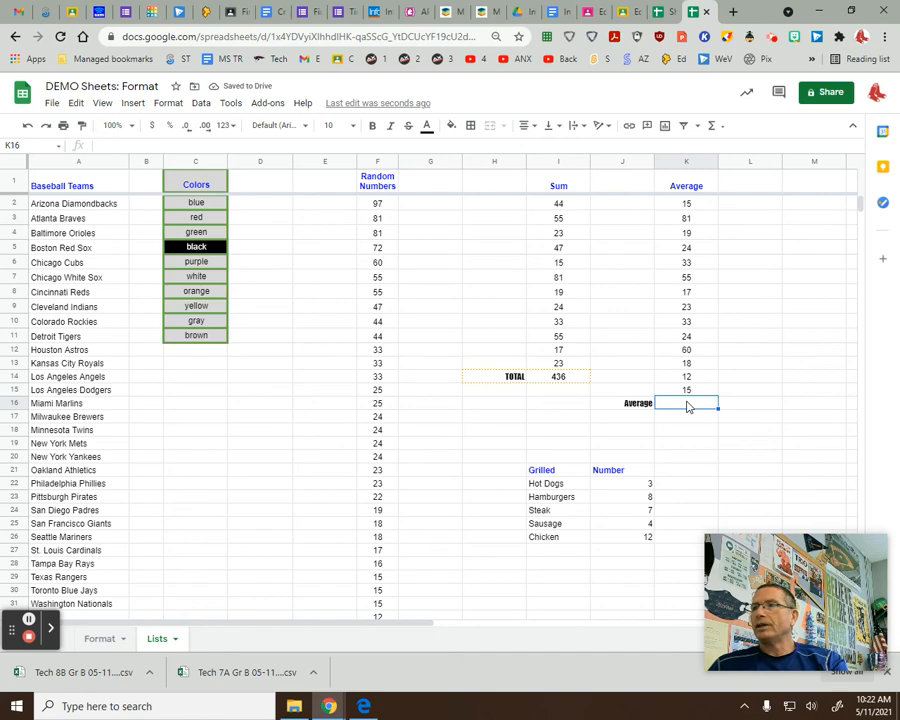
Enter =AVERAGE(K2:K15) in K16, showing 30.64285714, and make it bold.
{"action": "left_click", "coordinate": [716, 129]}
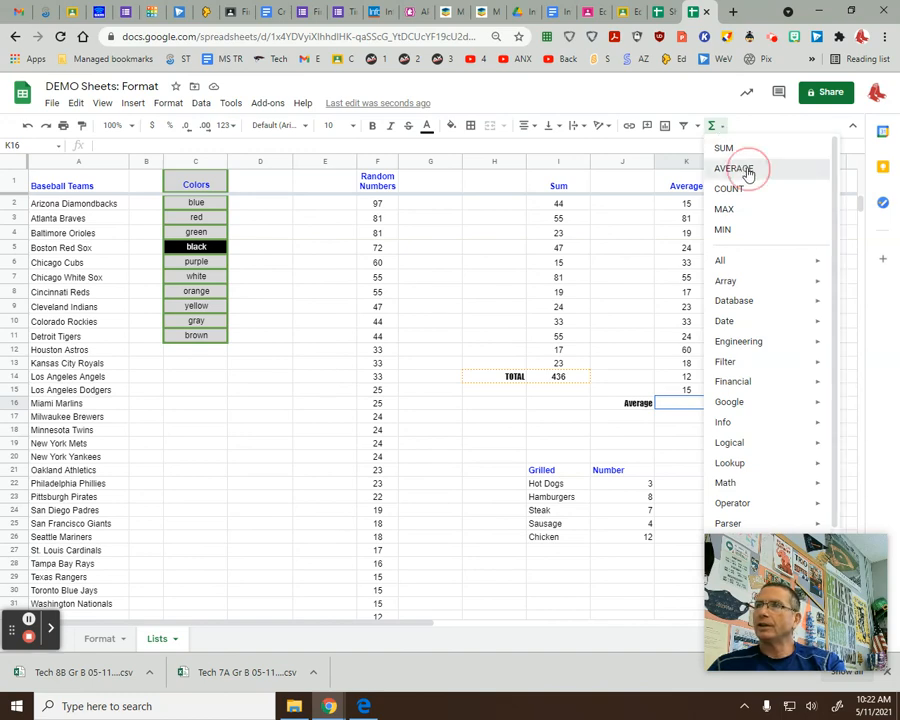
{"action": "left_click", "coordinate": [747, 171]}
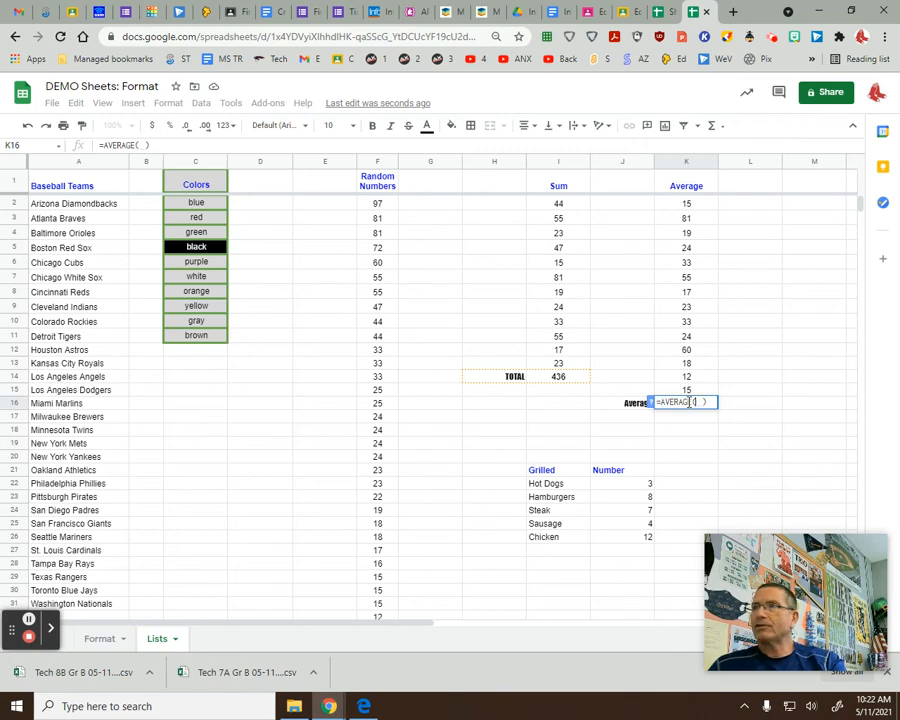
{"action": "left_click_drag", "start_coordinate": [694, 393], "coordinate": [699, 214]}
{"action": "key", "text": "Return"}
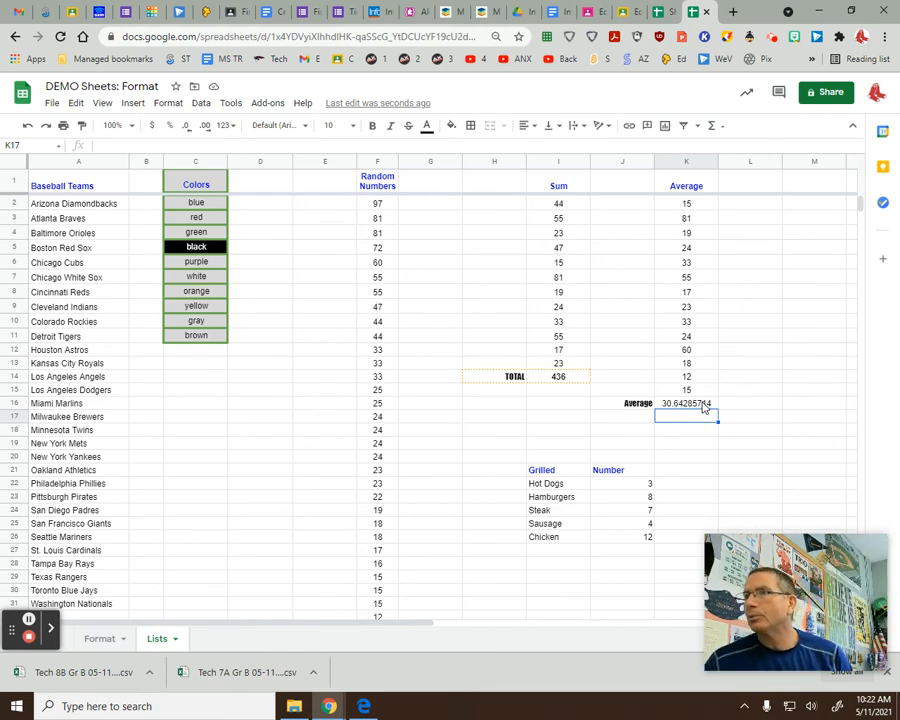
{"action": "left_click", "coordinate": [701, 408]}
{"action": "left_click", "coordinate": [700, 421]}
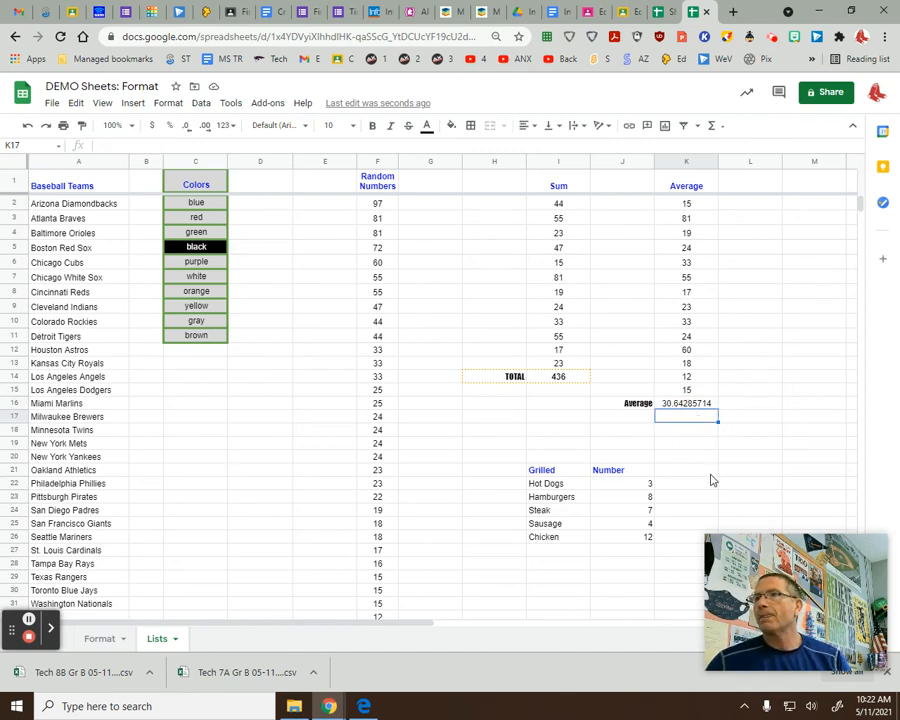
{"action": "left_click", "coordinate": [688, 407]}
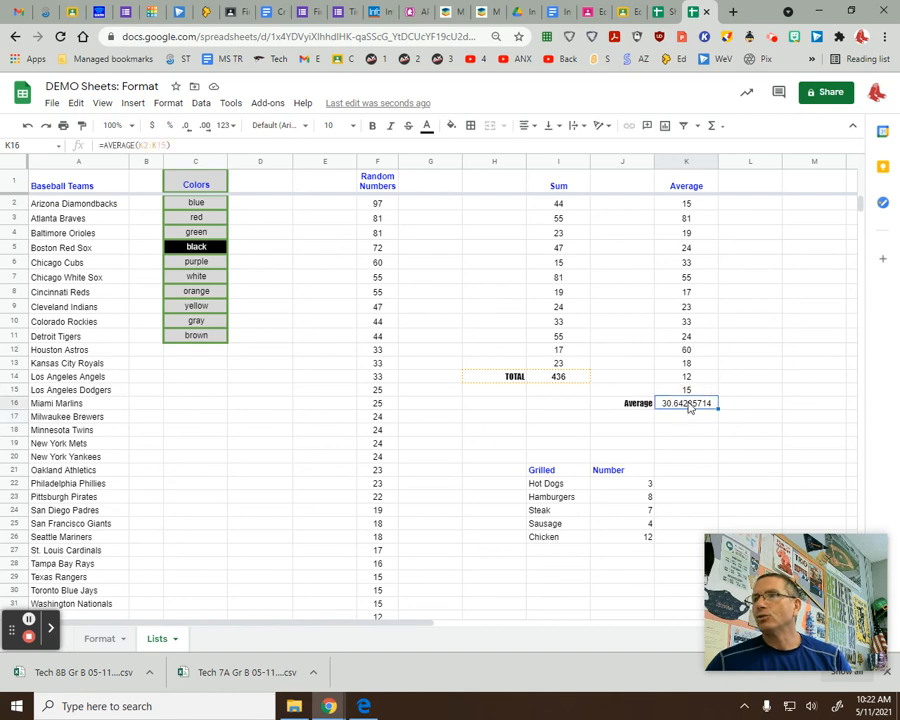
{"action": "left_click", "coordinate": [372, 125]}
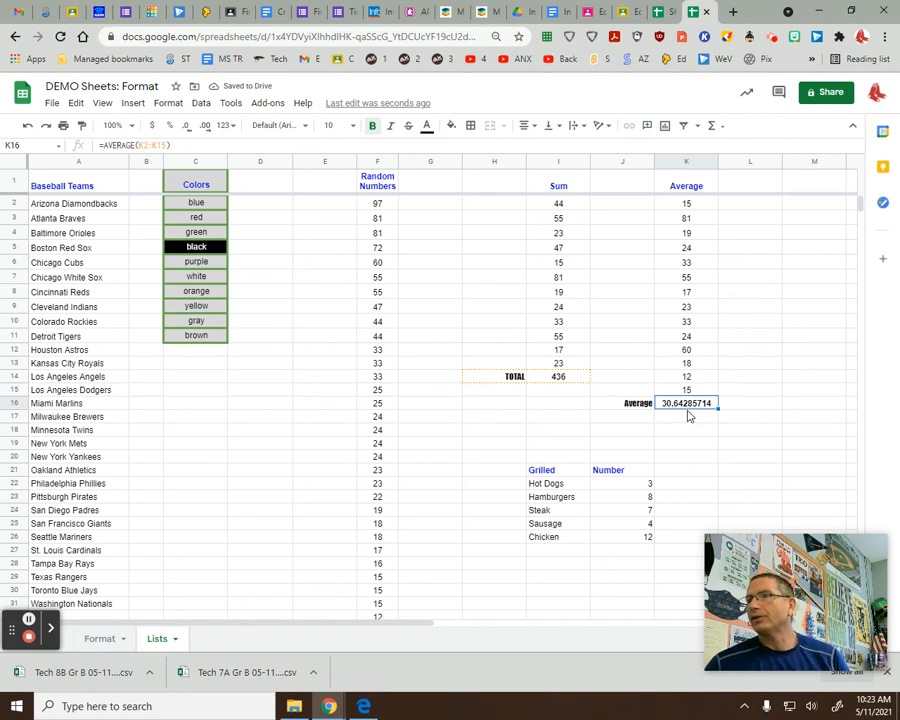
Adjust K16's decimal places so the average displays as 30.64.
{"action": "left_click", "coordinate": [187, 127]}
{"action": "left_click", "coordinate": [187, 127]}
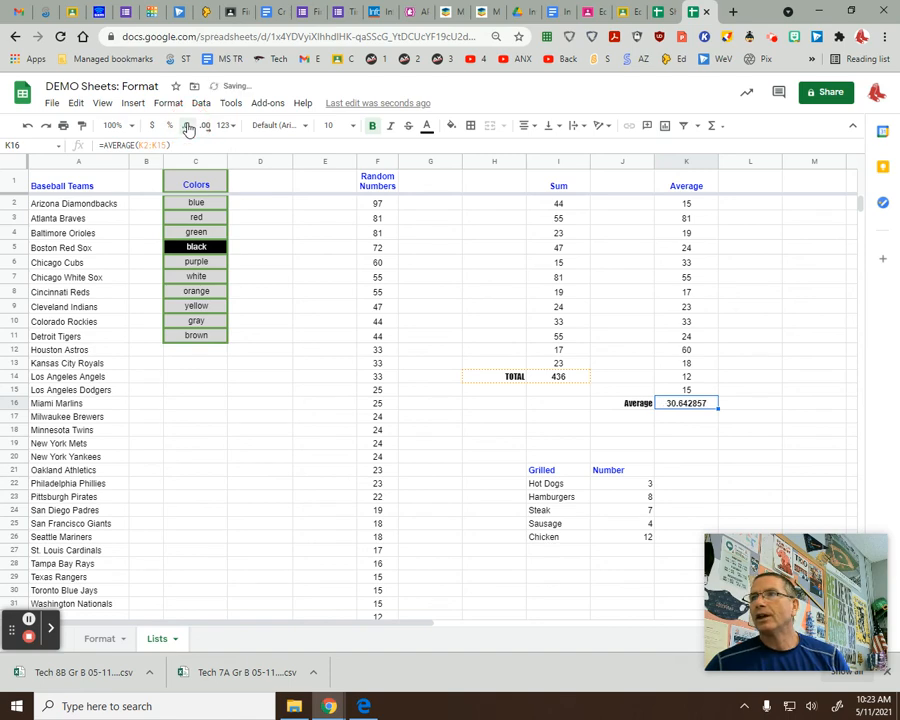
{"action": "left_click", "coordinate": [187, 127]}
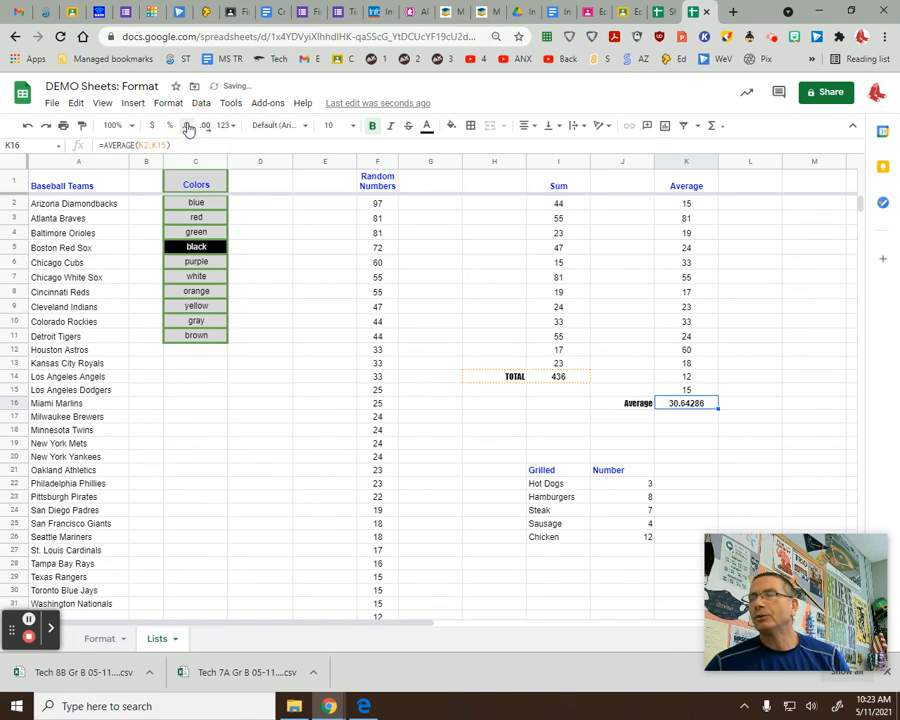
{"action": "left_click", "coordinate": [187, 127]}
{"action": "left_click", "coordinate": [187, 127]}
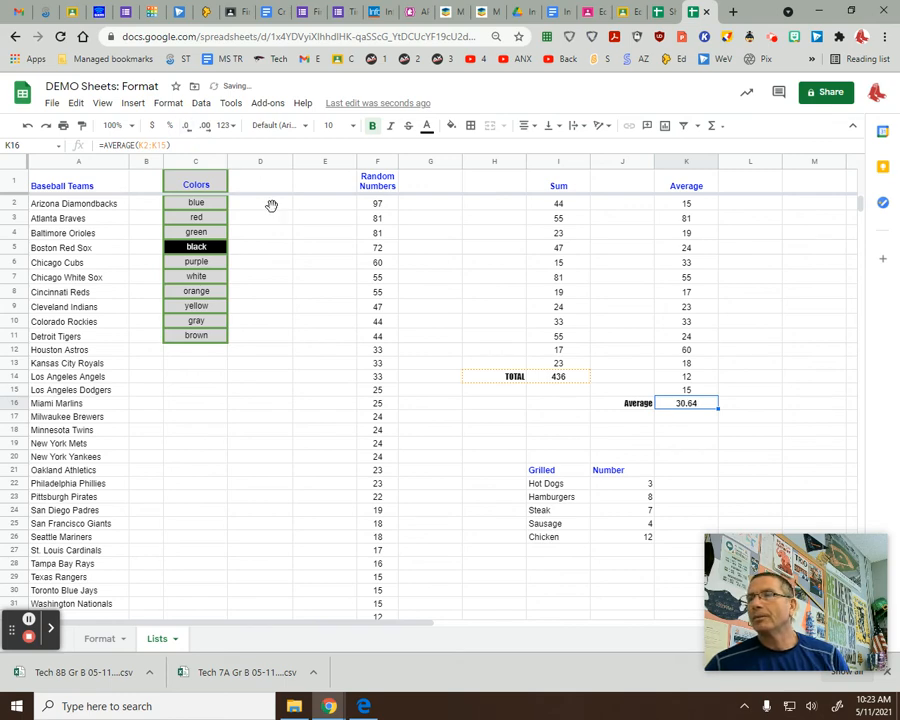
{"action": "left_click", "coordinate": [700, 418]}
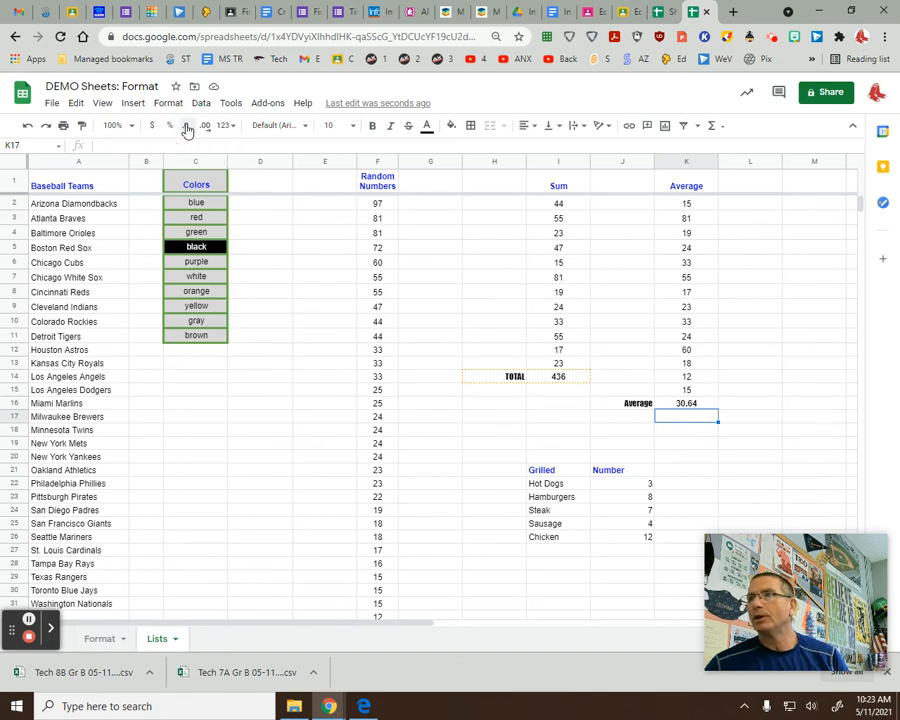
{"action": "left_click", "coordinate": [690, 404]}
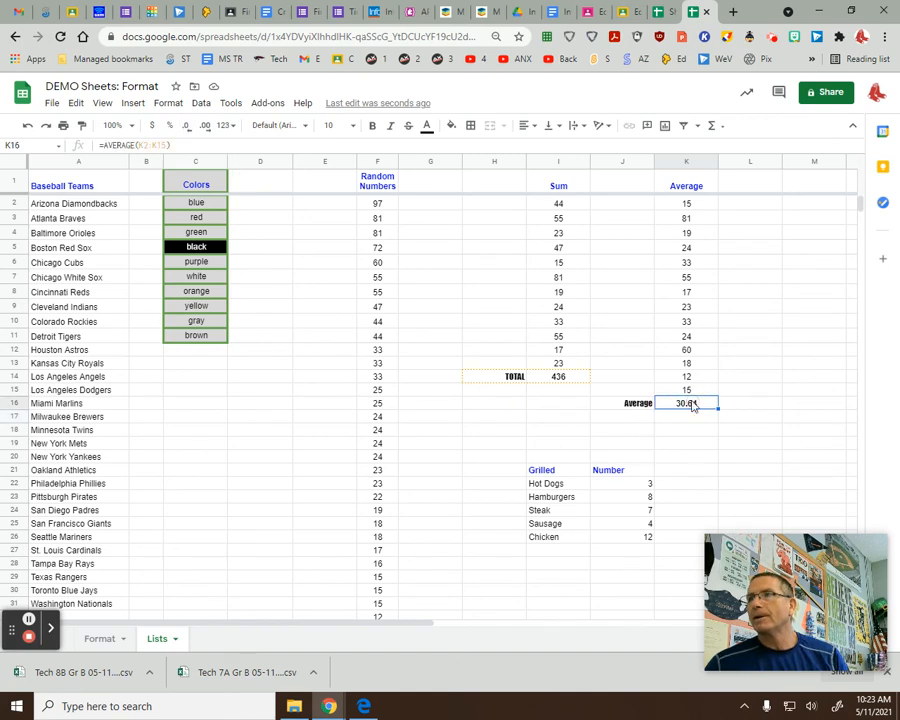
{"action": "left_click", "coordinate": [186, 126]}
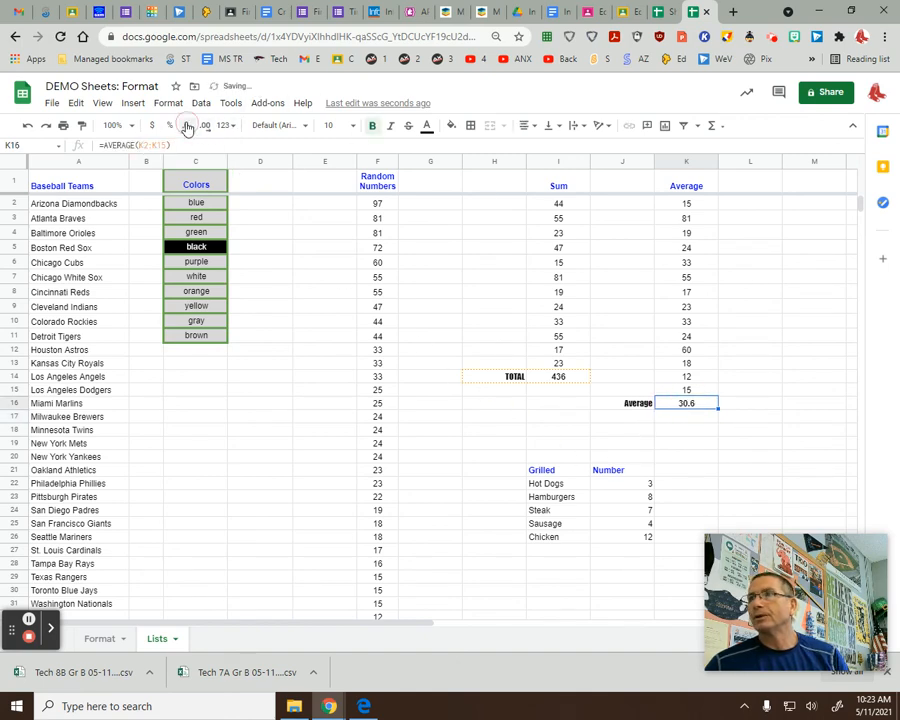
{"action": "left_click", "coordinate": [186, 127]}
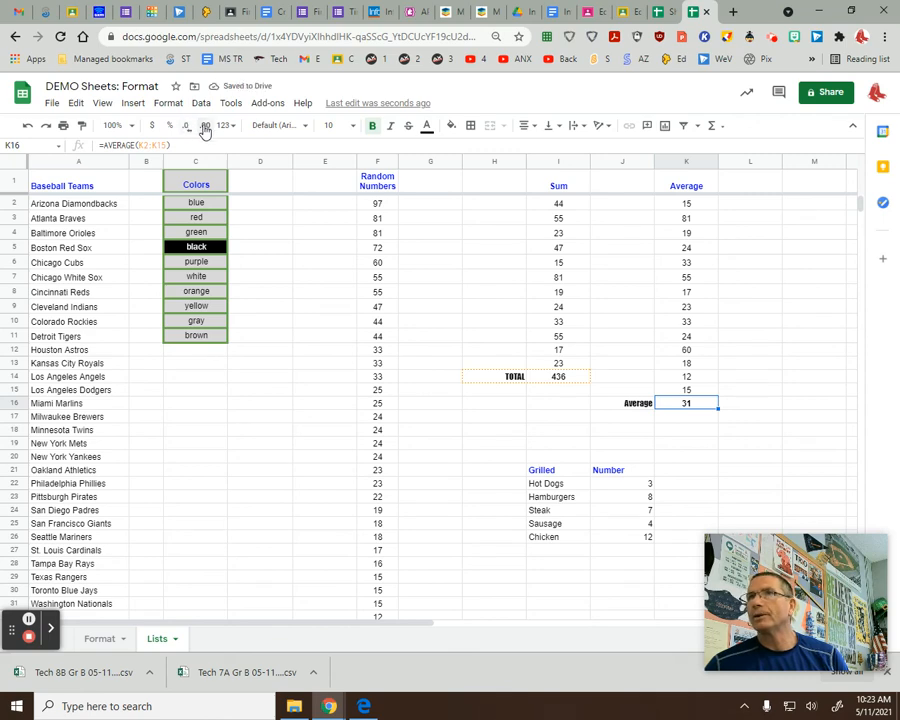
{"action": "left_click", "coordinate": [205, 126]}
{"action": "left_click", "coordinate": [205, 126]}
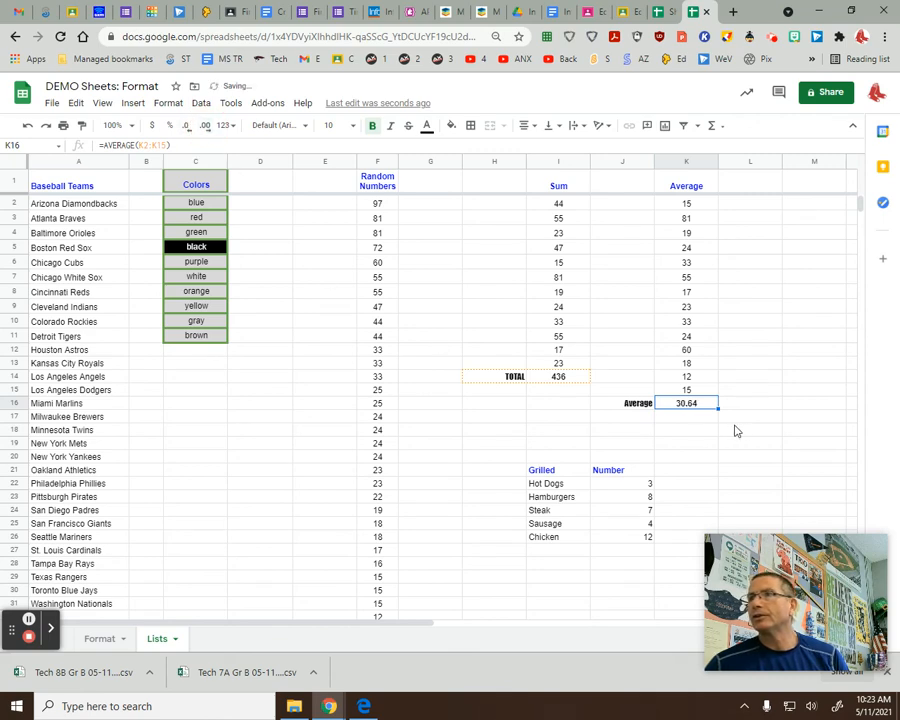
{"action": "left_click", "coordinate": [690, 431]}
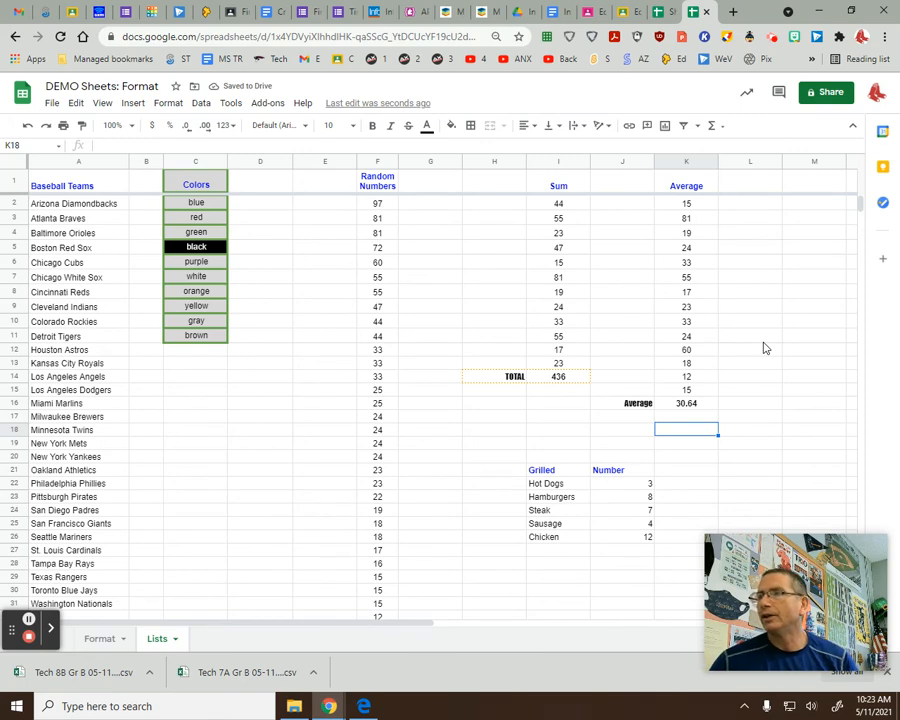